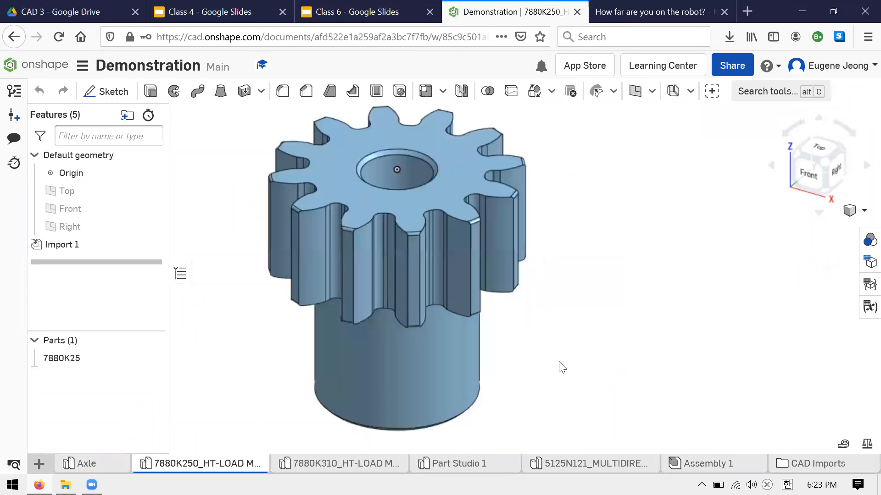
{"action": "scroll", "coordinate": [560, 367], "scroll_direction": "down", "scroll_amount": 4}
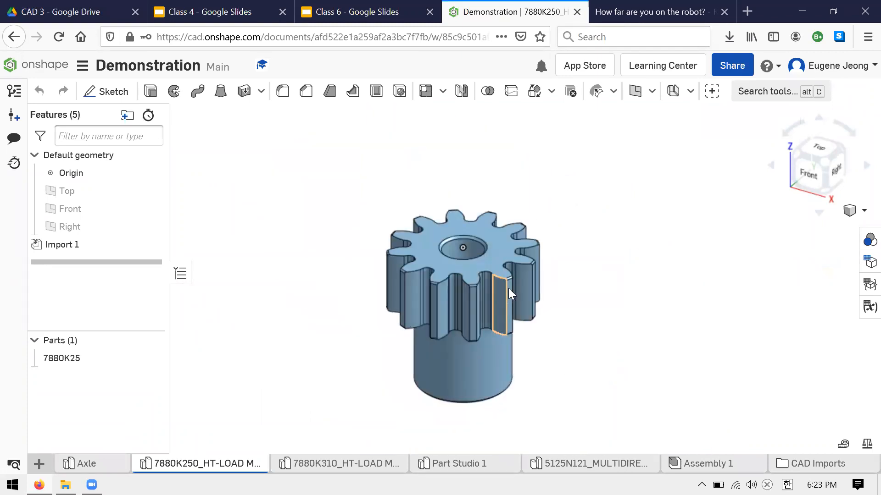
{"action": "scroll", "coordinate": [582, 243], "scroll_direction": "up", "scroll_amount": 3}
{"action": "scroll", "coordinate": [589, 239], "scroll_direction": "down", "scroll_amount": 3}
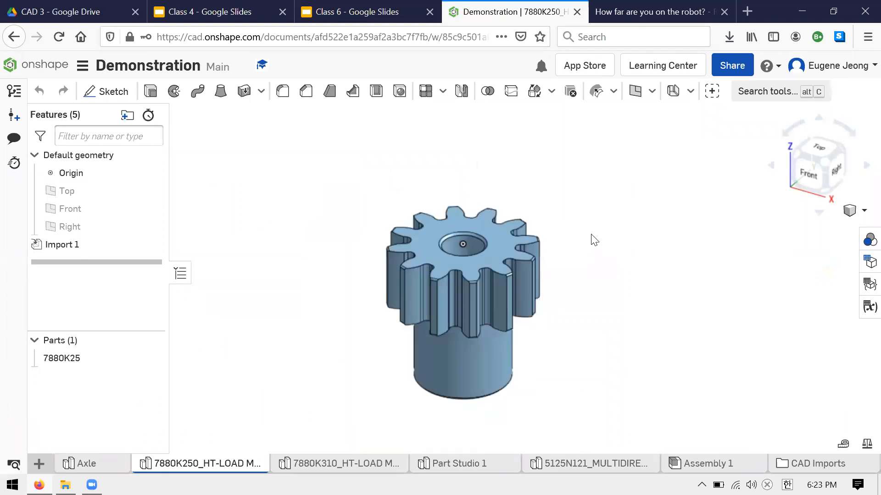
{"action": "scroll", "coordinate": [418, 180], "scroll_direction": "up", "scroll_amount": 4}
{"action": "scroll", "coordinate": [385, 168], "scroll_direction": "down", "scroll_amount": 4}
{"action": "scroll", "coordinate": [528, 351], "scroll_direction": "up", "scroll_amount": 3}
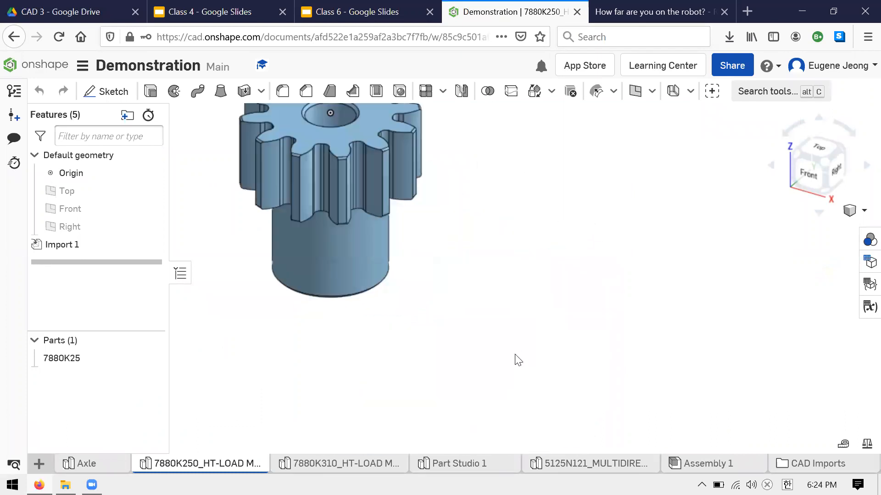
{"action": "scroll", "coordinate": [580, 381], "scroll_direction": "down", "scroll_amount": 3}
{"action": "scroll", "coordinate": [439, 245], "scroll_direction": "up", "scroll_amount": 1}
{"action": "scroll", "coordinate": [397, 315], "scroll_direction": "up", "scroll_amount": 2}
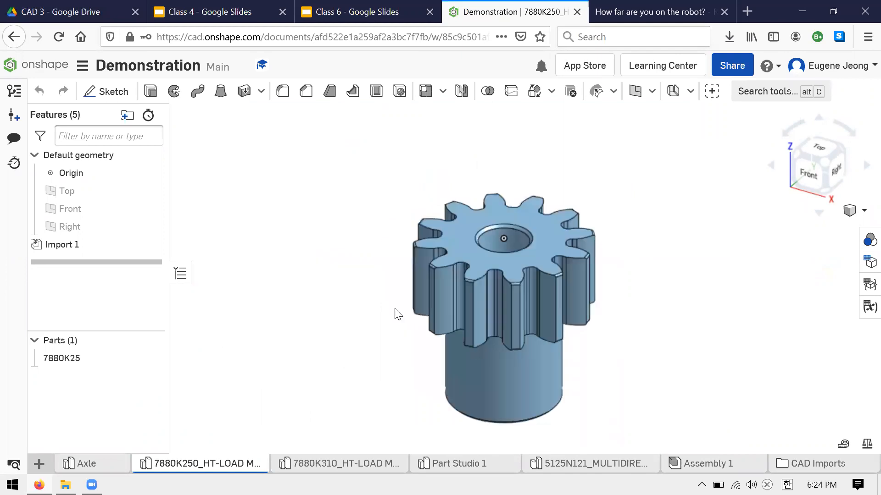
{"action": "scroll", "coordinate": [625, 429], "scroll_direction": "down", "scroll_amount": 1}
{"action": "scroll", "coordinate": [633, 388], "scroll_direction": "up", "scroll_amount": 1}
{"action": "scroll", "coordinate": [440, 344], "scroll_direction": "up", "scroll_amount": 2}
{"action": "scroll", "coordinate": [438, 344], "scroll_direction": "down", "scroll_amount": 3}
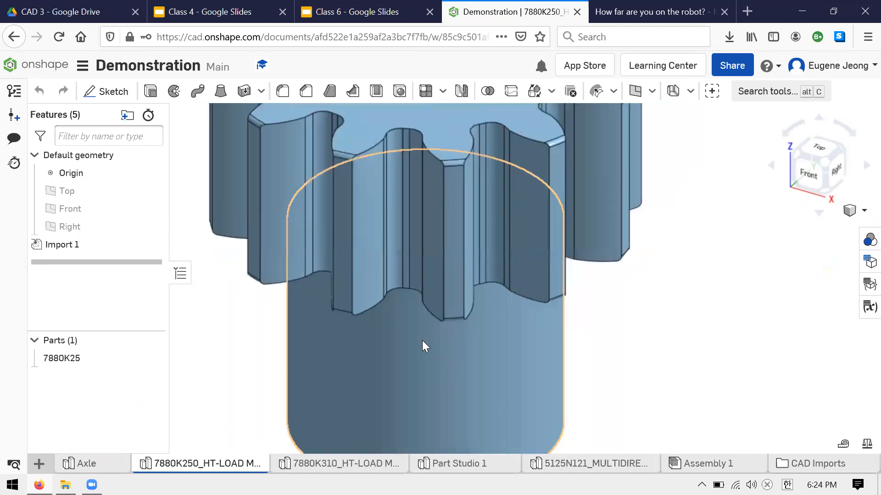
{"action": "scroll", "coordinate": [527, 330], "scroll_direction": "down", "scroll_amount": 2}
{"action": "scroll", "coordinate": [569, 345], "scroll_direction": "down", "scroll_amount": 2}
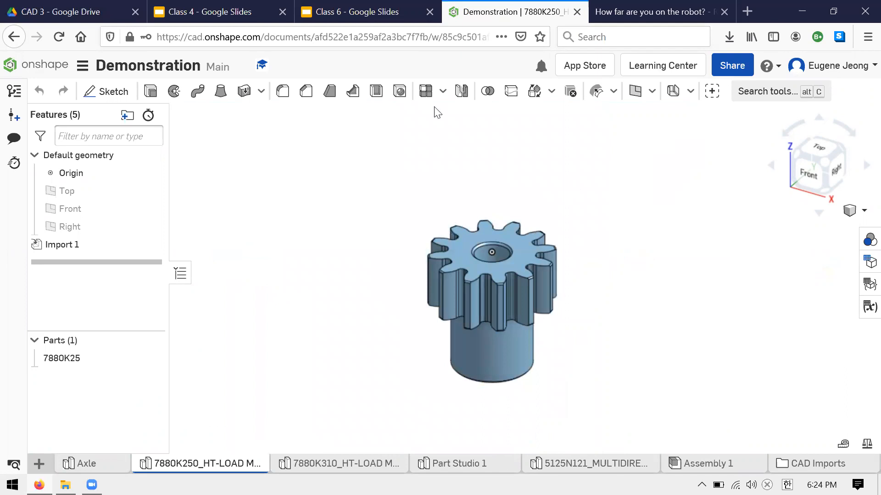
{"action": "scroll", "coordinate": [596, 202], "scroll_direction": "up", "scroll_amount": 1}
{"action": "scroll", "coordinate": [596, 238], "scroll_direction": "down", "scroll_amount": 1}
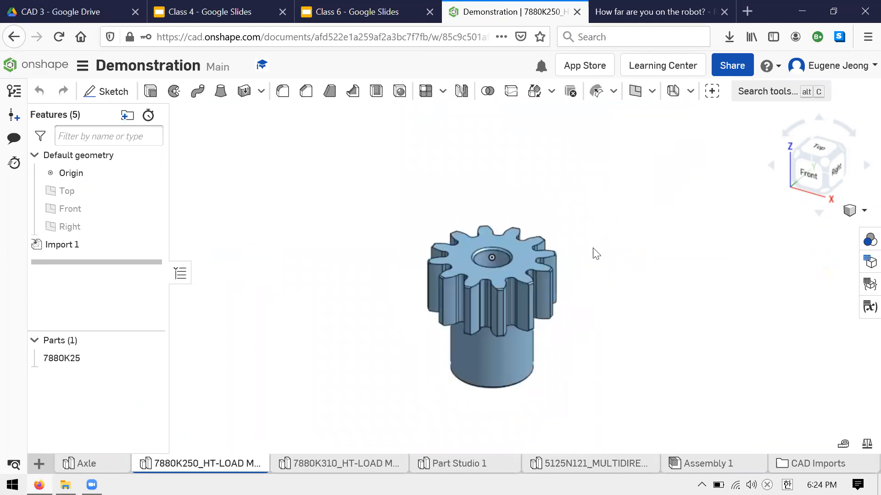
{"action": "scroll", "coordinate": [576, 271], "scroll_direction": "up", "scroll_amount": 3}
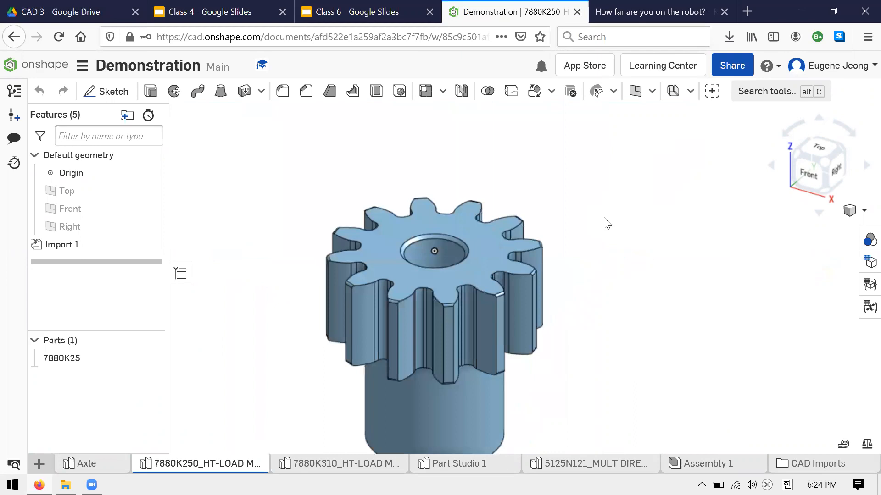
Step: Check the diameter of the gear's cylindrical hub and examine the hub, bore and teeth from all sides
{"action": "right_click_drag", "start_coordinate": [581, 218], "coordinate": [624, 356]}
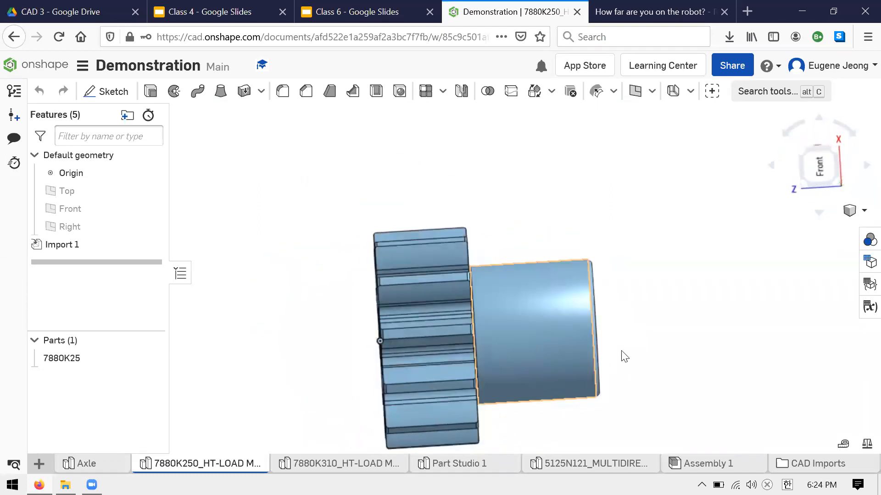
{"action": "left_click", "coordinate": [552, 366]}
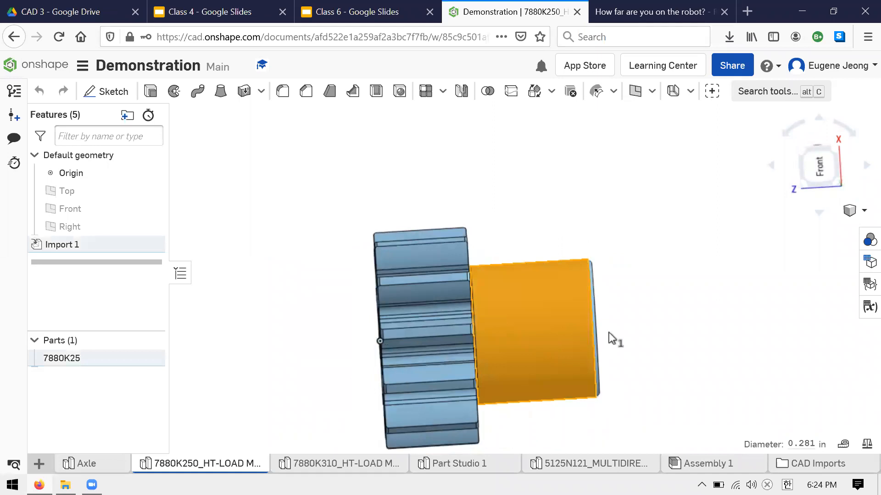
{"action": "right_click_drag", "start_coordinate": [649, 346], "coordinate": [521, 318]}
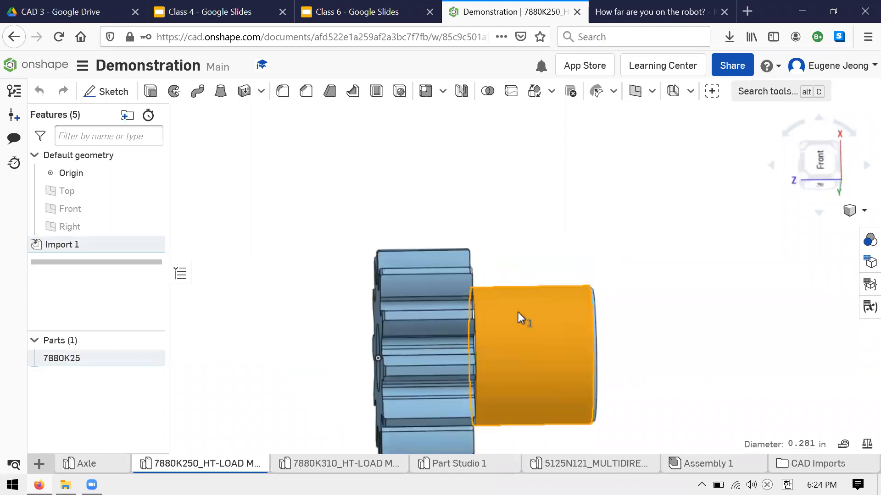
{"action": "scroll", "coordinate": [535, 229], "scroll_direction": "up", "scroll_amount": 3}
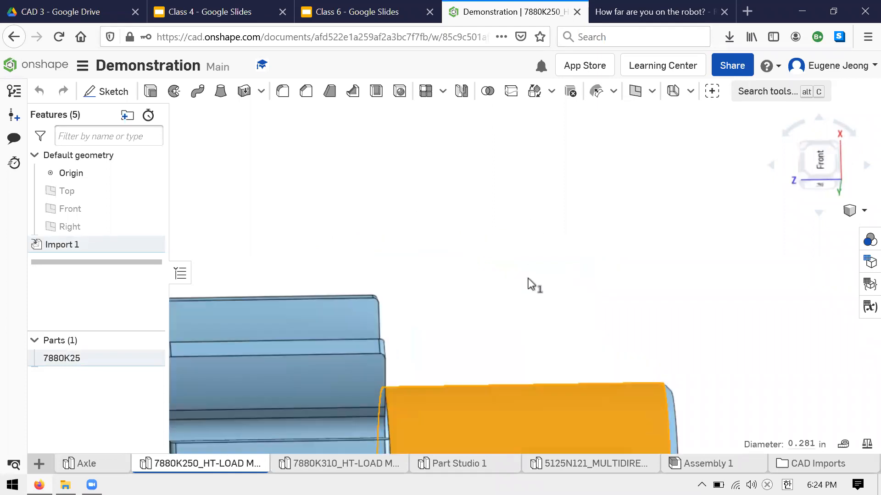
{"action": "scroll", "coordinate": [558, 433], "scroll_direction": "down", "scroll_amount": 4}
{"action": "scroll", "coordinate": [551, 352], "scroll_direction": "up", "scroll_amount": 2}
{"action": "scroll", "coordinate": [574, 360], "scroll_direction": "down", "scroll_amount": 2}
{"action": "right_click_drag", "start_coordinate": [611, 360], "coordinate": [585, 358]}
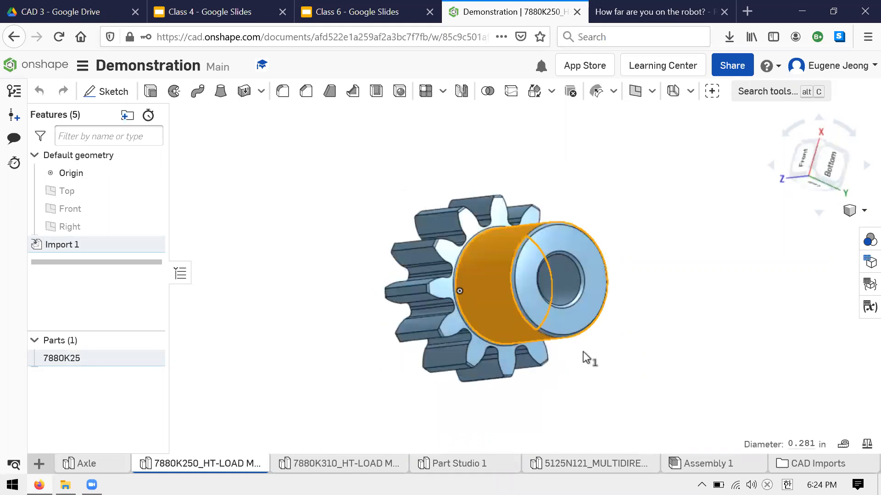
{"action": "right_click_drag", "start_coordinate": [498, 374], "coordinate": [495, 228]}
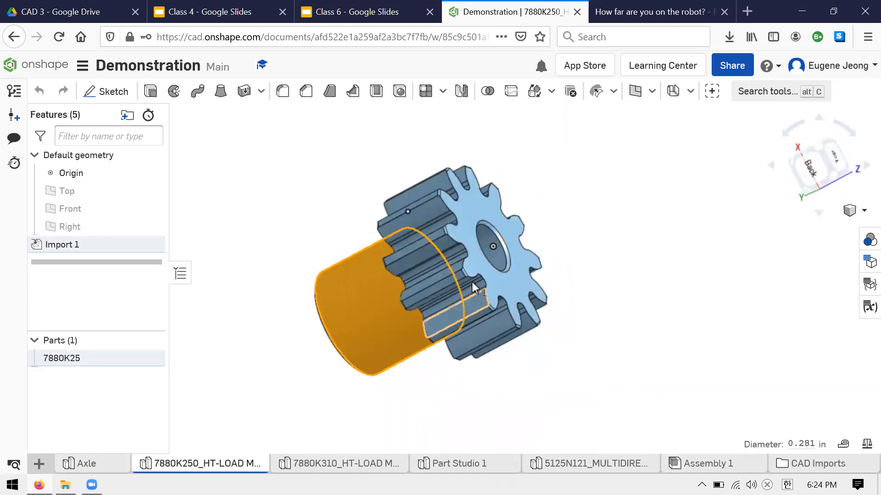
{"action": "right_click_drag", "start_coordinate": [569, 348], "coordinate": [570, 353]}
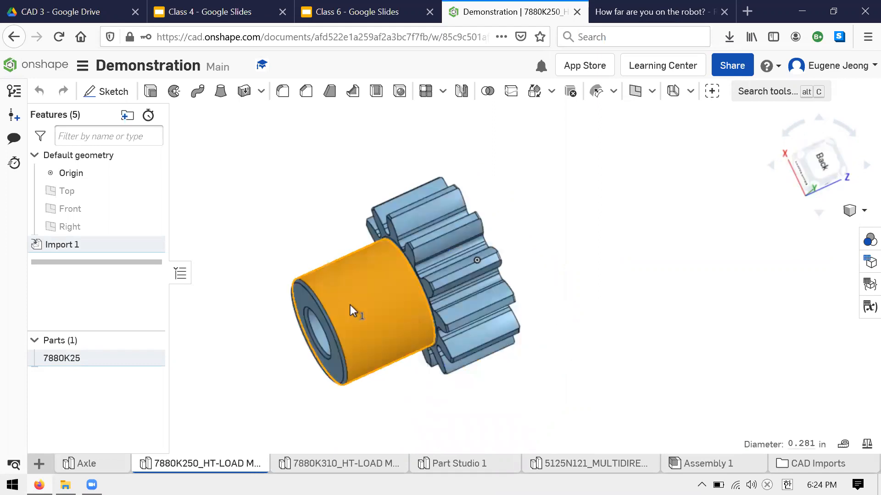
{"action": "right_click_drag", "start_coordinate": [584, 259], "coordinate": [389, 278]}
{"action": "right_click_drag", "start_coordinate": [600, 321], "coordinate": [576, 335]}
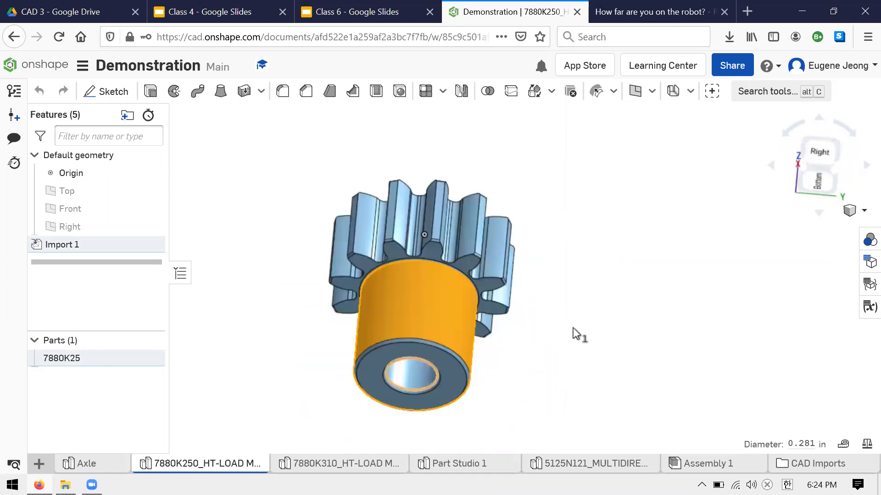
{"action": "right_click_drag", "start_coordinate": [543, 401], "coordinate": [450, 271]}
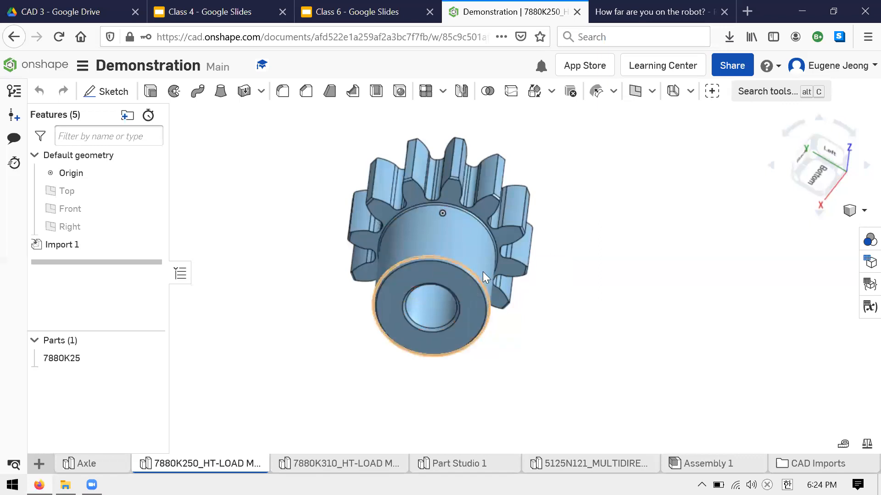
{"action": "right_click_drag", "start_coordinate": [622, 356], "coordinate": [496, 322]}
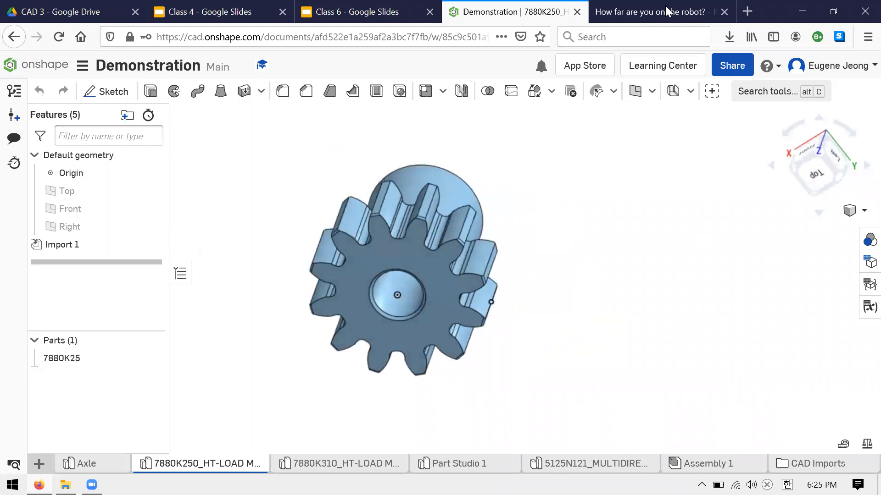
Step: Start a sketch on the gear's toothed end face, viewed from the top
{"action": "left_click", "coordinate": [822, 183]}
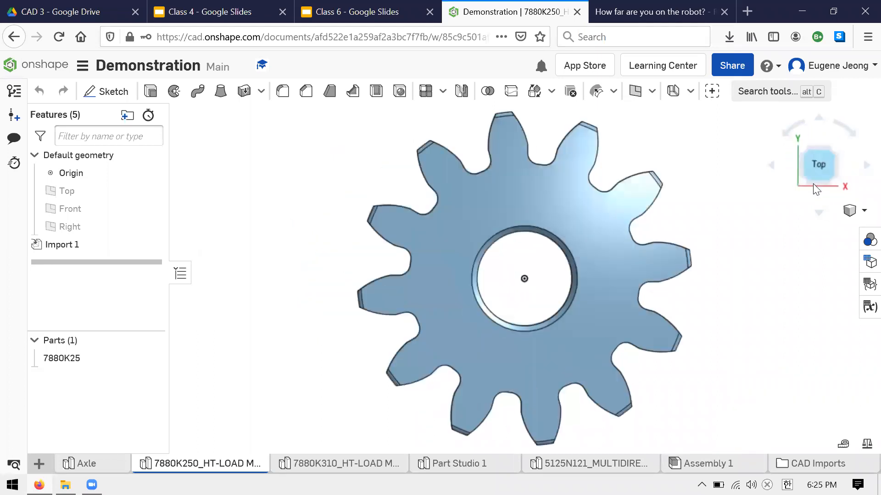
{"action": "scroll", "coordinate": [553, 226], "scroll_direction": "down", "scroll_amount": 4}
{"action": "scroll", "coordinate": [426, 325], "scroll_direction": "up", "scroll_amount": 2}
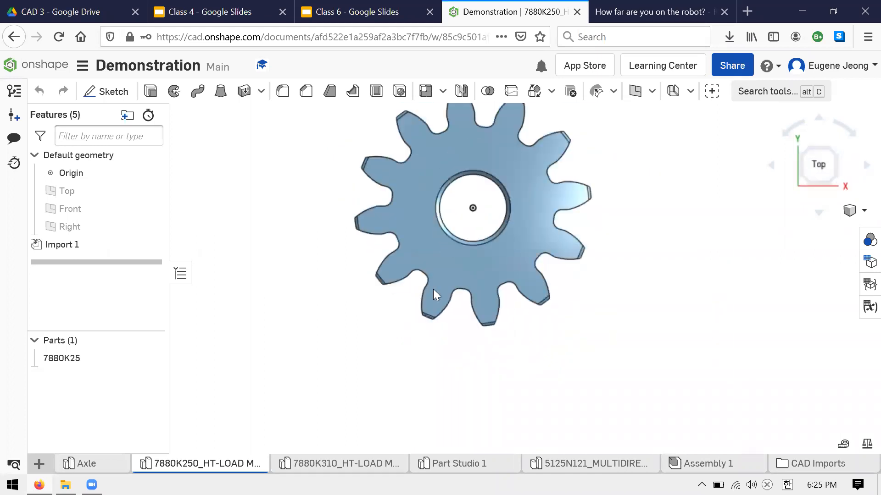
{"action": "scroll", "coordinate": [427, 316], "scroll_direction": "down", "scroll_amount": 3}
{"action": "scroll", "coordinate": [554, 206], "scroll_direction": "up", "scroll_amount": 3}
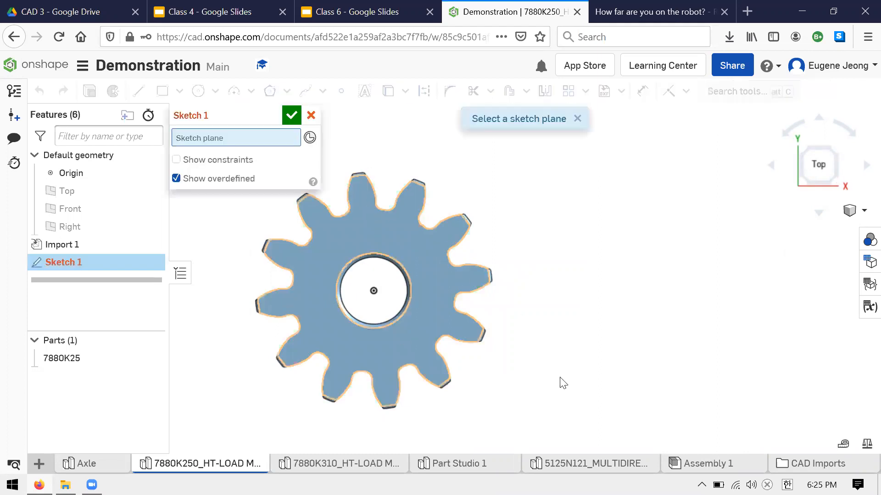
{"action": "left_click", "coordinate": [404, 239]}
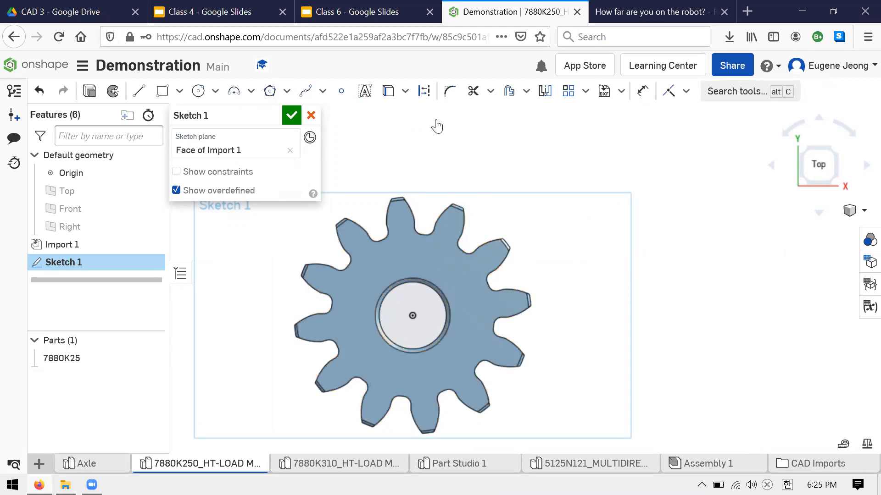
Step: Project the toothed outline of the gear's end face into the sketch with the Use tool
{"action": "left_click", "coordinate": [388, 93]}
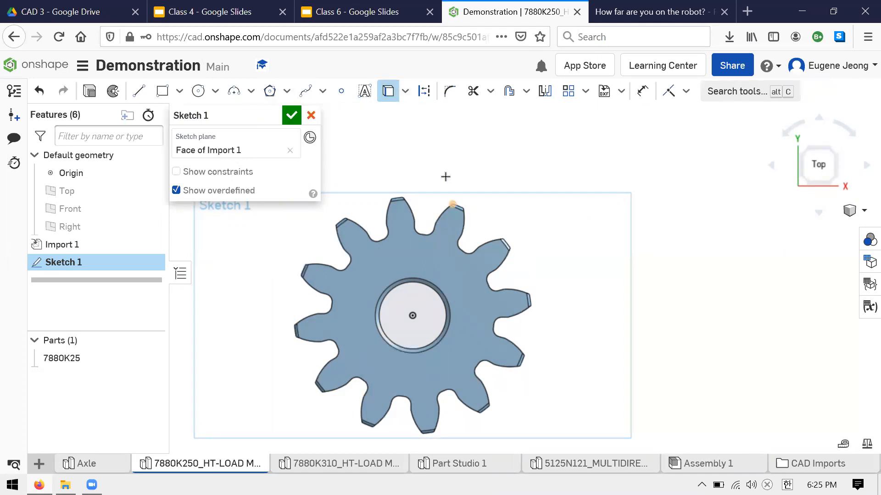
{"action": "left_click", "coordinate": [446, 265]}
{"action": "left_click", "coordinate": [486, 274]}
{"action": "left_click", "coordinate": [500, 304]}
{"action": "scroll", "coordinate": [533, 370], "scroll_direction": "up", "scroll_amount": 5}
{"action": "scroll", "coordinate": [523, 376], "scroll_direction": "down", "scroll_amount": 6}
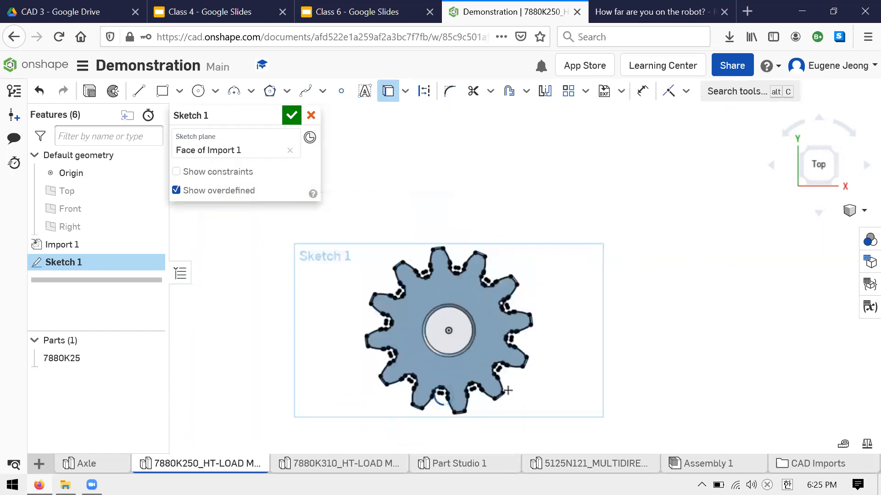
{"action": "scroll", "coordinate": [522, 259], "scroll_direction": "up", "scroll_amount": 2}
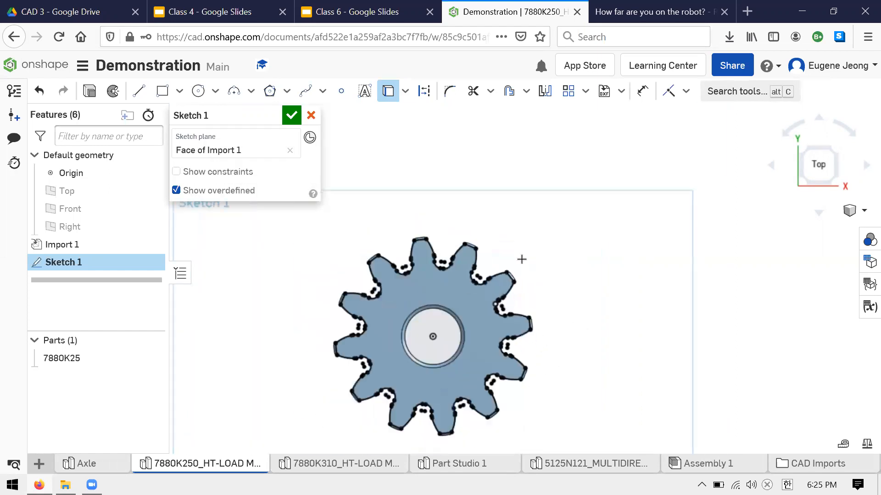
{"action": "scroll", "coordinate": [536, 216], "scroll_direction": "down", "scroll_amount": 3}
{"action": "scroll", "coordinate": [566, 355], "scroll_direction": "up", "scroll_amount": 2}
{"action": "scroll", "coordinate": [564, 395], "scroll_direction": "down", "scroll_amount": 2}
{"action": "scroll", "coordinate": [447, 216], "scroll_direction": "up", "scroll_amount": 3}
{"action": "scroll", "coordinate": [568, 430], "scroll_direction": "down", "scroll_amount": 3}
{"action": "scroll", "coordinate": [567, 428], "scroll_direction": "up", "scroll_amount": 4}
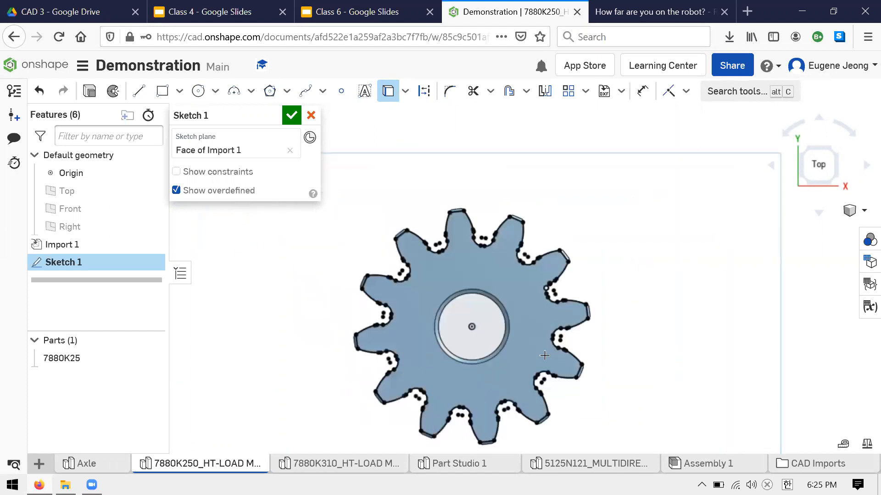
Step: Project the chamfer edges at the tips of two neighbouring teeth on the gear's lower right side into the sketch
{"action": "scroll", "coordinate": [452, 138], "scroll_direction": "down", "scroll_amount": 2}
{"action": "scroll", "coordinate": [536, 316], "scroll_direction": "up", "scroll_amount": 6}
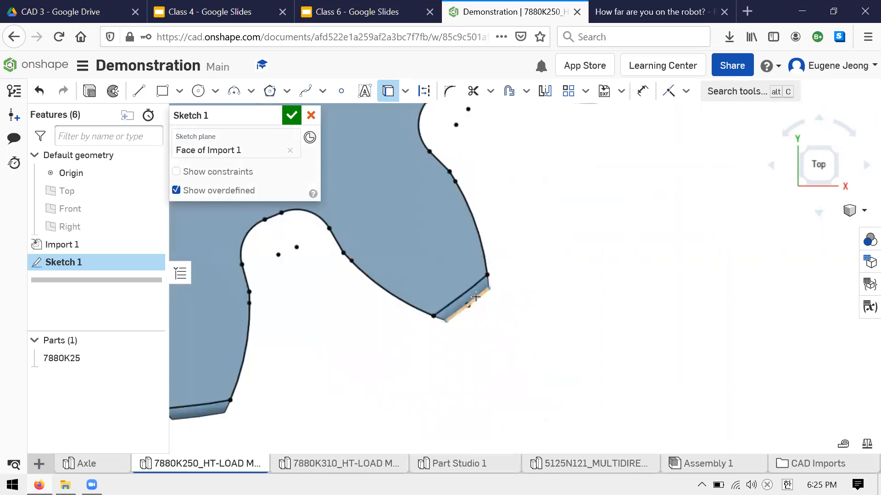
{"action": "scroll", "coordinate": [478, 294], "scroll_direction": "up", "scroll_amount": 3}
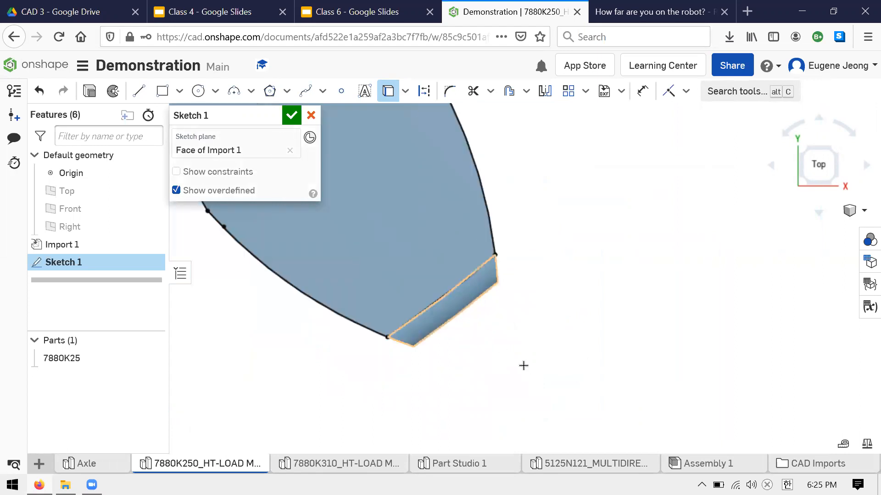
{"action": "scroll", "coordinate": [491, 354], "scroll_direction": "down", "scroll_amount": 6}
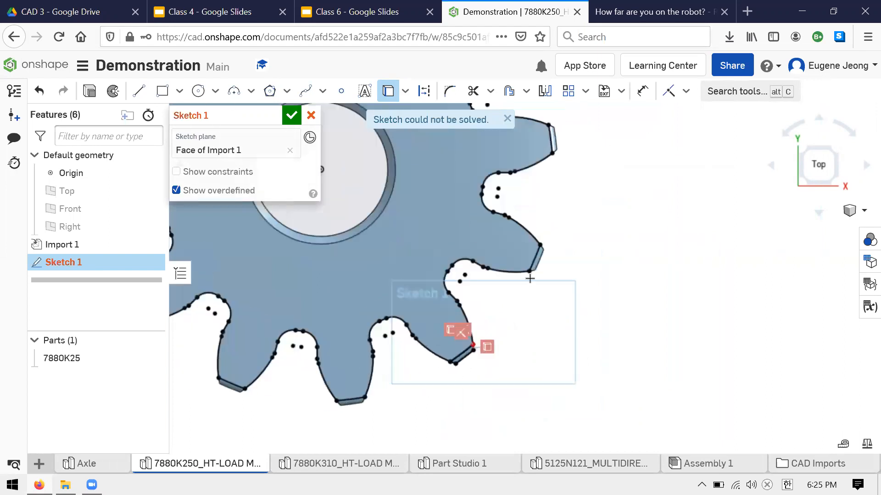
{"action": "scroll", "coordinate": [530, 278], "scroll_direction": "up", "scroll_amount": 5}
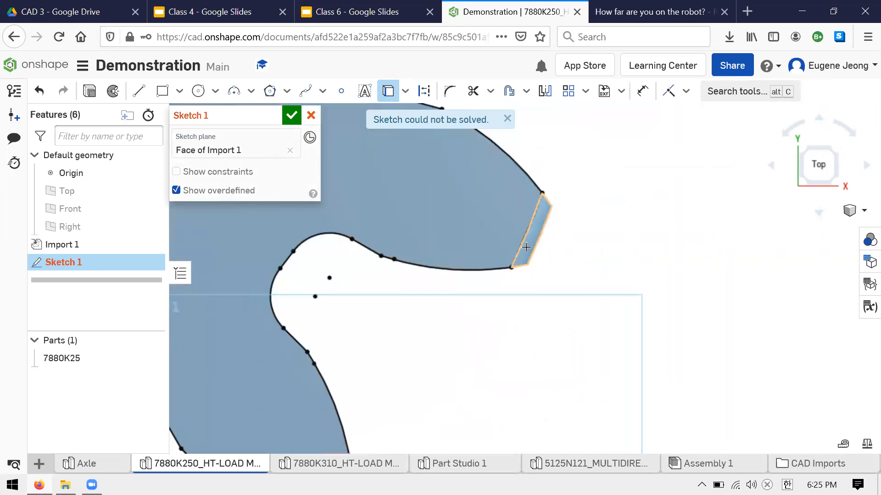
{"action": "scroll", "coordinate": [548, 327], "scroll_direction": "down", "scroll_amount": 8}
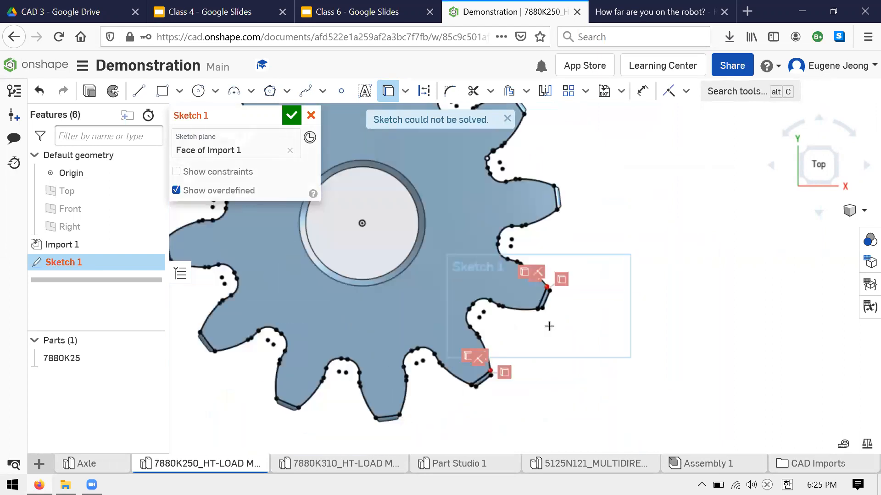
Step: Project the gear's remaining tooth-tip, hub and bore edges into the sketch by area-selecting its upper right, left and upper portions
{"action": "scroll", "coordinate": [460, 232], "scroll_direction": "up", "scroll_amount": 2}
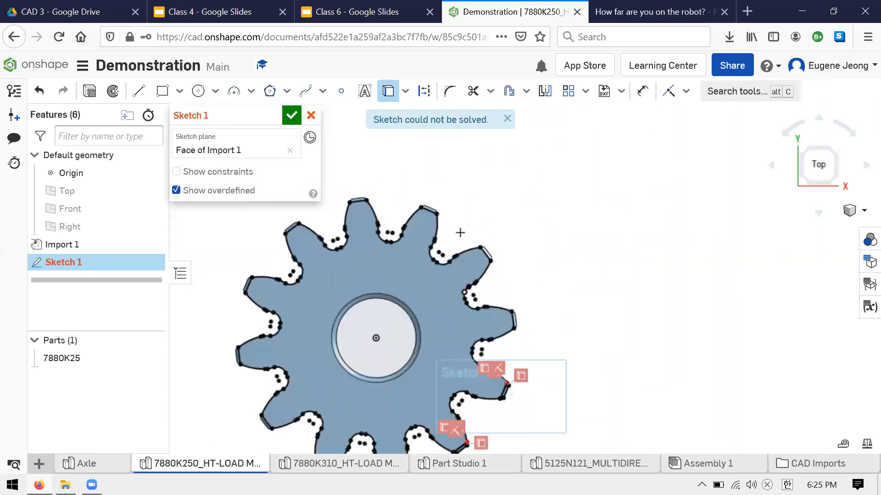
{"action": "left_click_drag", "start_coordinate": [557, 345], "coordinate": [404, 143]}
{"action": "scroll", "coordinate": [540, 205], "scroll_direction": "up", "scroll_amount": 2}
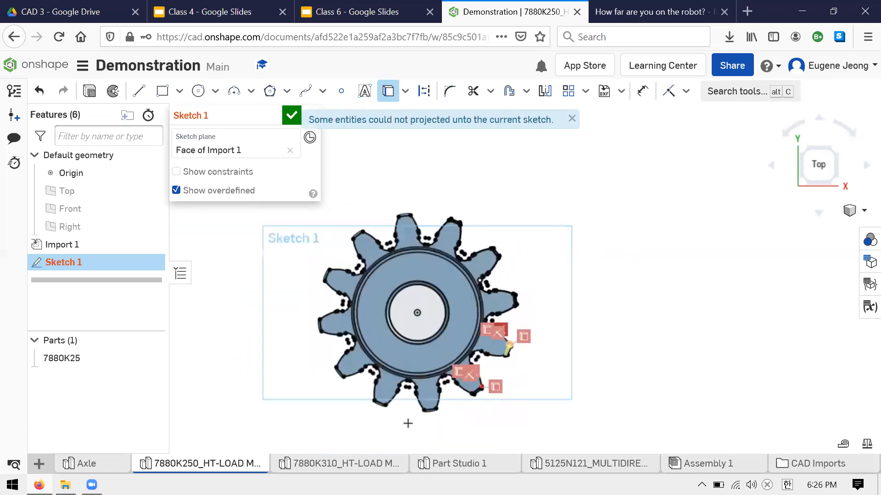
{"action": "left_click_drag", "start_coordinate": [396, 434], "coordinate": [276, 206]}
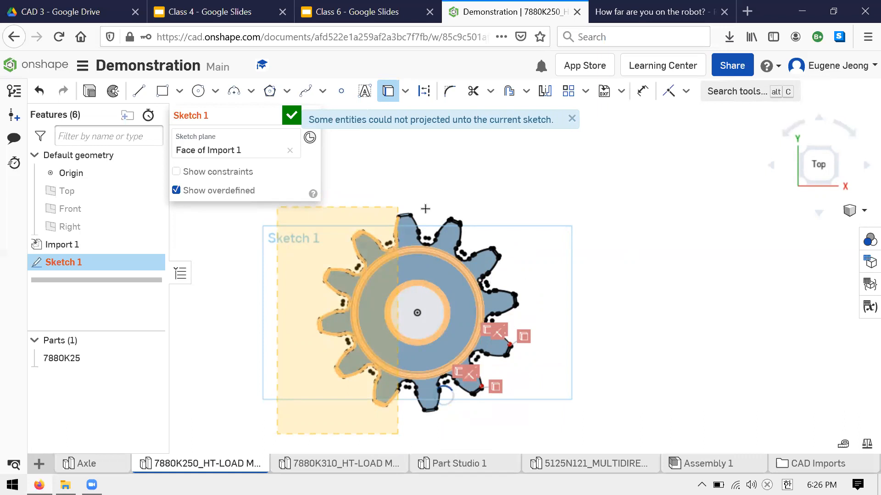
{"action": "left_click_drag", "start_coordinate": [536, 278], "coordinate": [329, 163]}
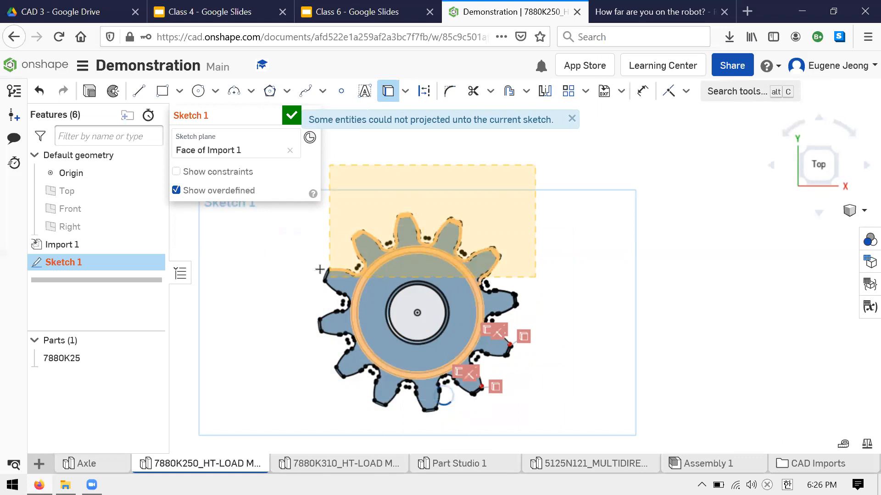
Step: Examine the projected tooth edges and the hub and bore circles in the sketch, leaving the Use tool
{"action": "scroll", "coordinate": [320, 270], "scroll_direction": "up", "scroll_amount": 3}
{"action": "scroll", "coordinate": [322, 271], "scroll_direction": "up", "scroll_amount": 3}
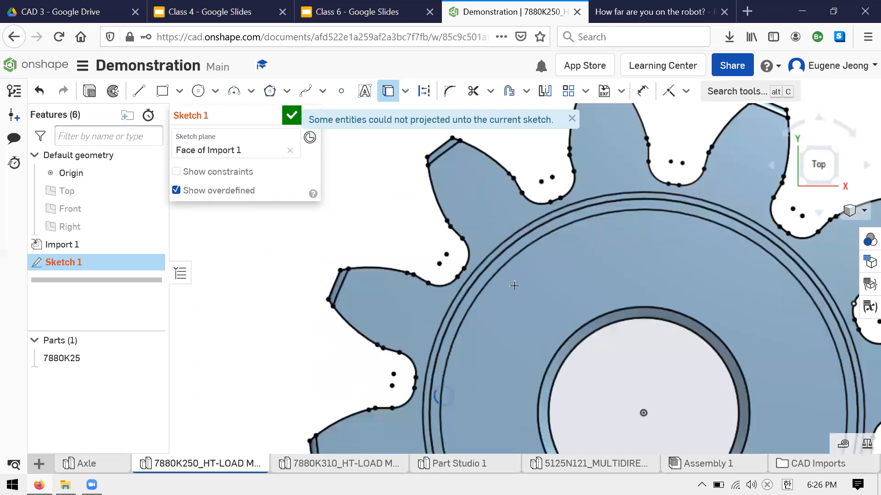
{"action": "scroll", "coordinate": [528, 379], "scroll_direction": "down", "scroll_amount": 3}
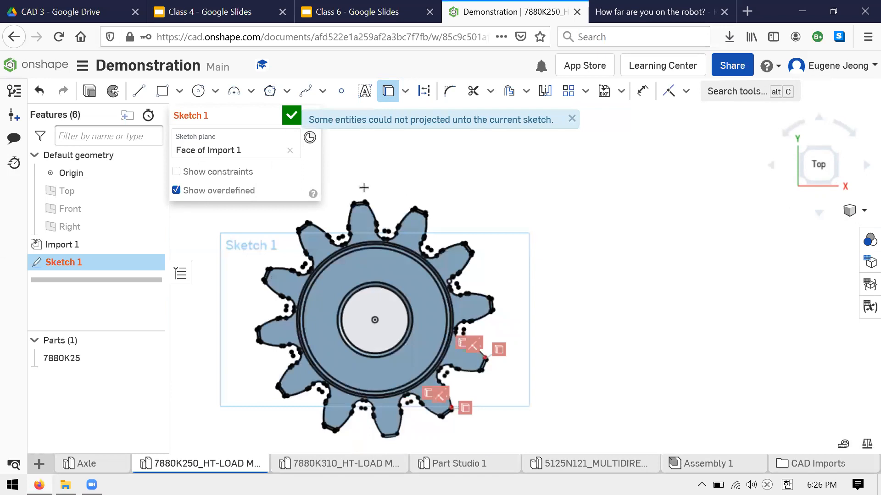
{"action": "scroll", "coordinate": [371, 190], "scroll_direction": "up", "scroll_amount": 2}
{"action": "scroll", "coordinate": [551, 356], "scroll_direction": "down", "scroll_amount": 1}
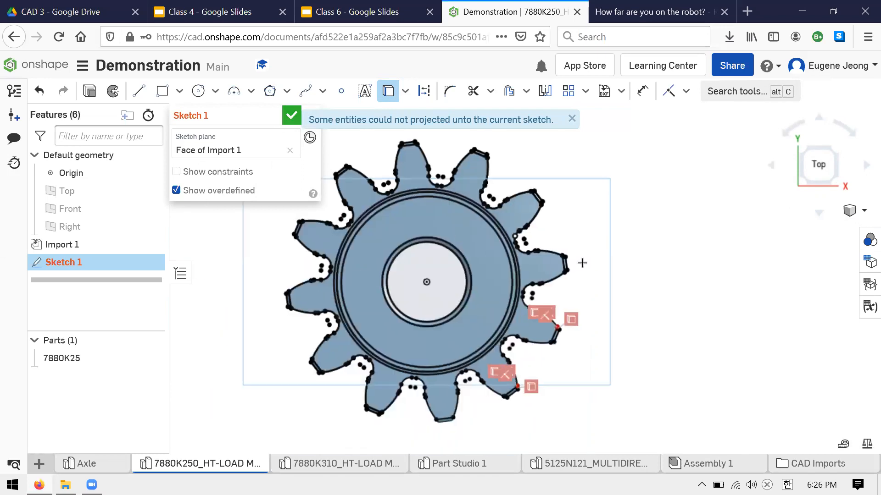
{"action": "left_click", "coordinate": [487, 232]}
{"action": "key", "text": "Escape"}
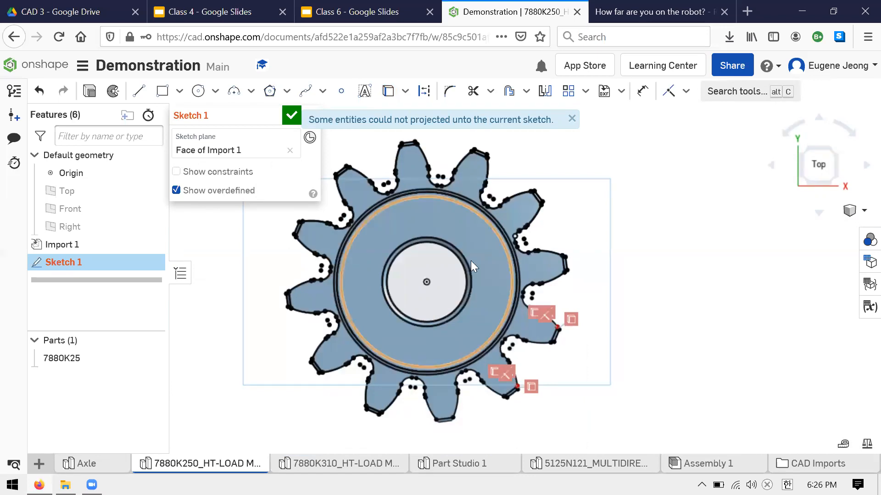
{"action": "left_click", "coordinate": [471, 265]}
{"action": "scroll", "coordinate": [460, 233], "scroll_direction": "up", "scroll_amount": 2}
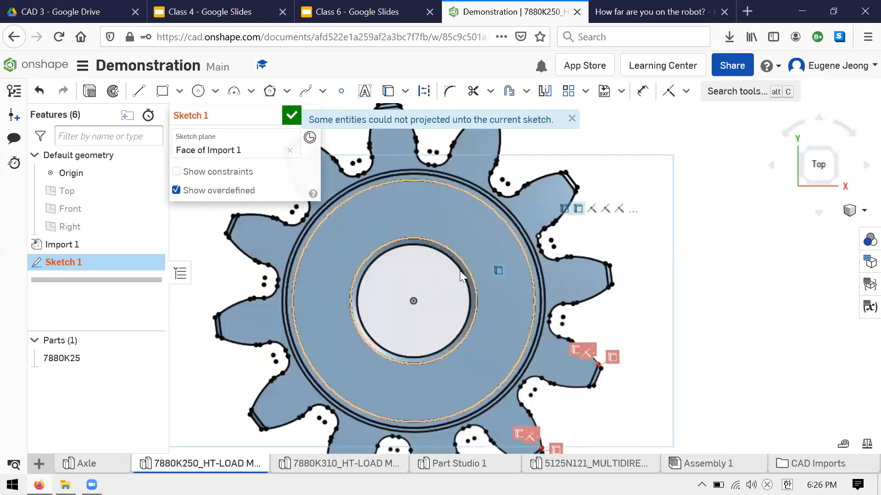
{"action": "scroll", "coordinate": [460, 275], "scroll_direction": "up", "scroll_amount": 1}
{"action": "left_click", "coordinate": [526, 311]}
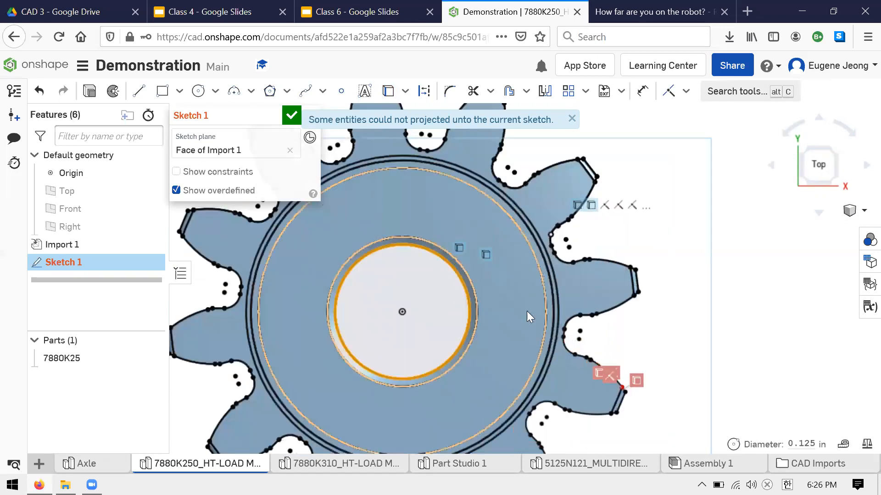
{"action": "left_click", "coordinate": [486, 287]}
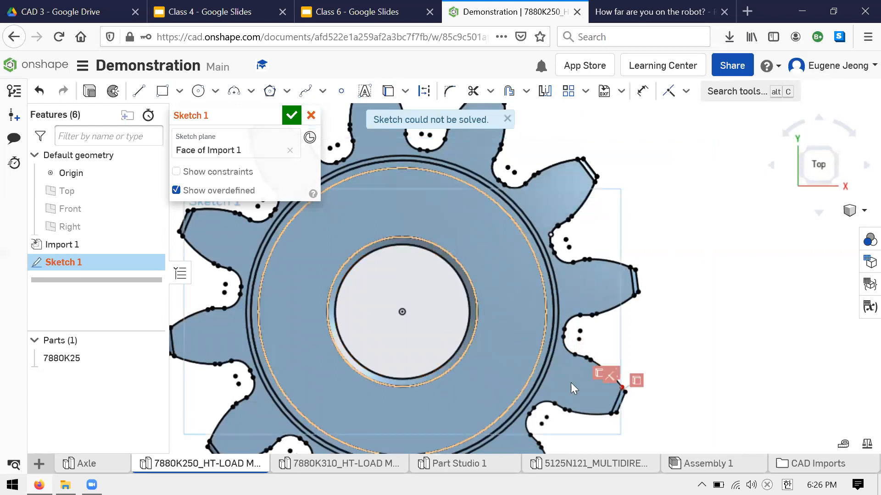
Step: Close the overdefined sketch on the gear's end face and delete it from the feature list
{"action": "left_click", "coordinate": [507, 120]}
{"action": "scroll", "coordinate": [503, 213], "scroll_direction": "up", "scroll_amount": 2}
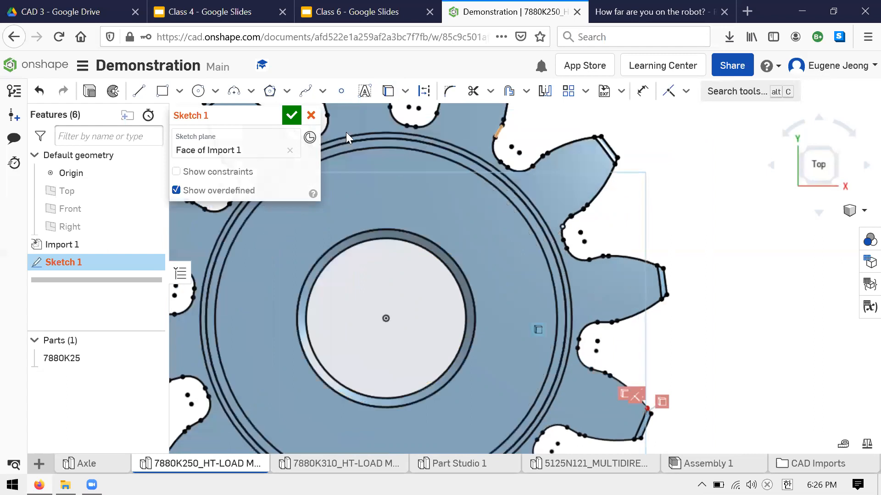
{"action": "left_click", "coordinate": [296, 123]}
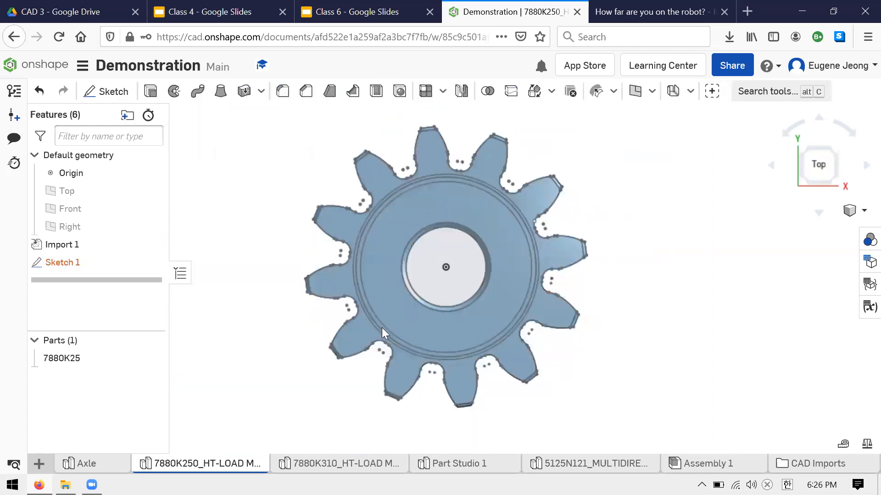
{"action": "scroll", "coordinate": [382, 328], "scroll_direction": "up", "scroll_amount": 1}
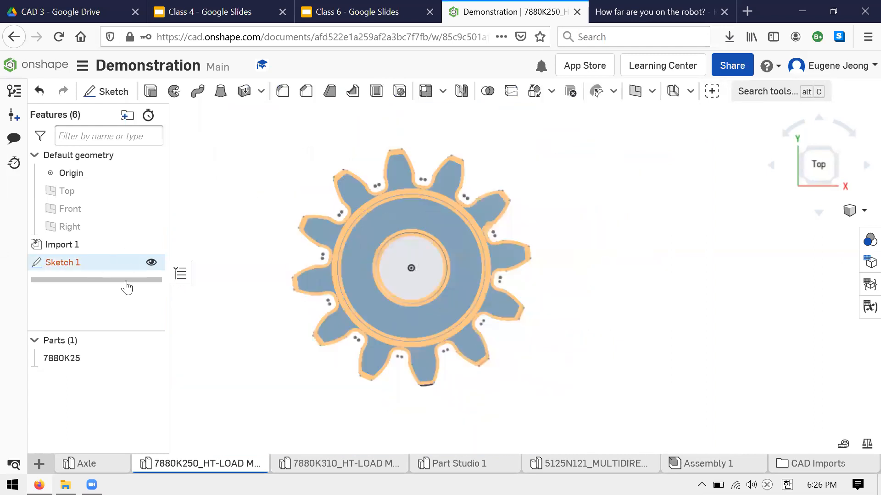
{"action": "right_click", "coordinate": [126, 263]}
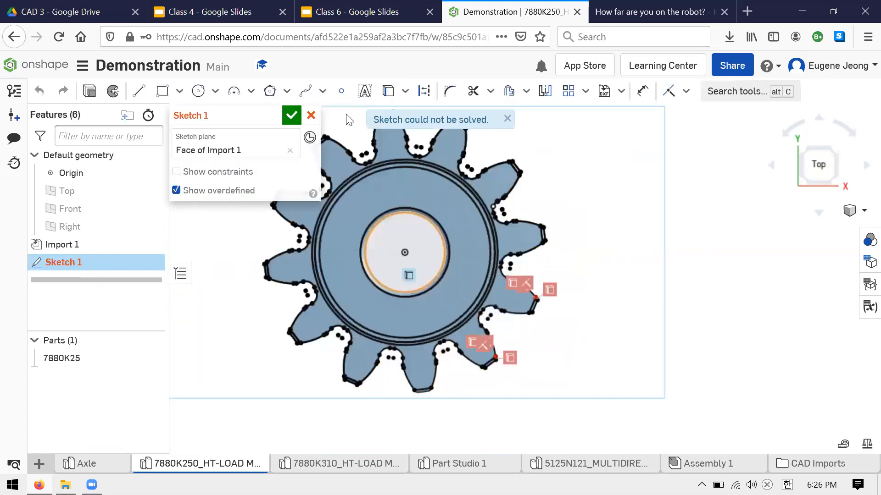
{"action": "left_click", "coordinate": [132, 260]}
{"action": "key", "text": "Delete"}
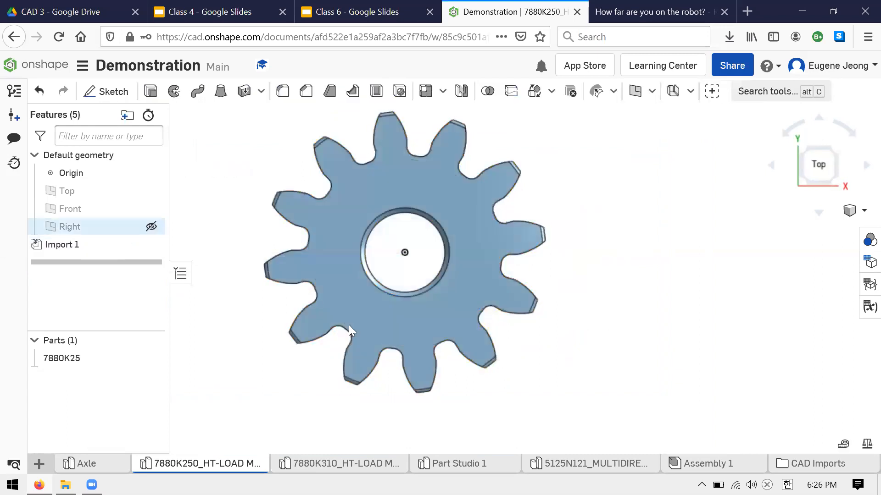
Step: Create a new sketch on the gear's toothed end face and project all gear edges with one Use area selection
{"action": "key", "text": "shift+s"}
{"action": "left_click", "coordinate": [380, 115]}
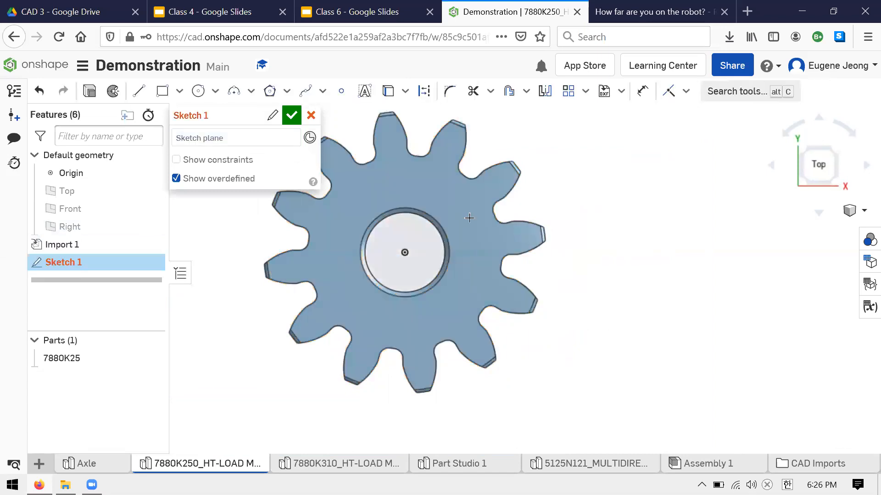
{"action": "scroll", "coordinate": [545, 373], "scroll_direction": "down", "scroll_amount": 2}
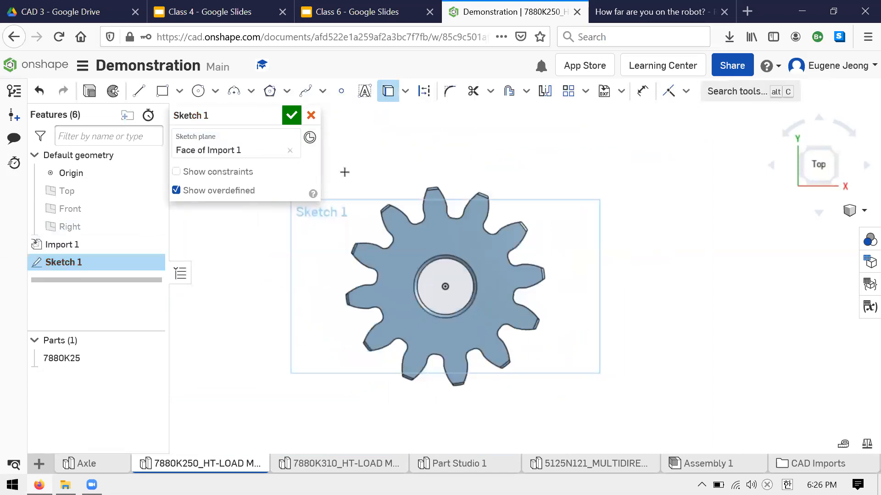
{"action": "left_click", "coordinate": [531, 190]}
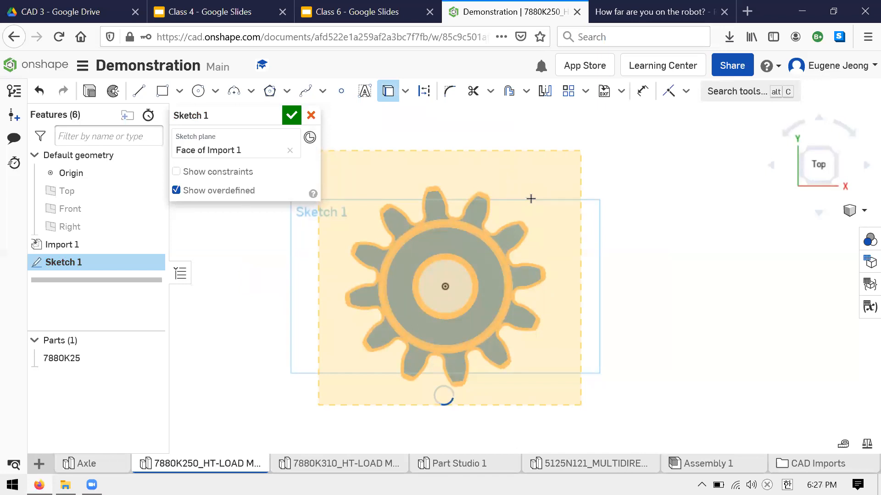
{"action": "left_click", "coordinate": [455, 171]}
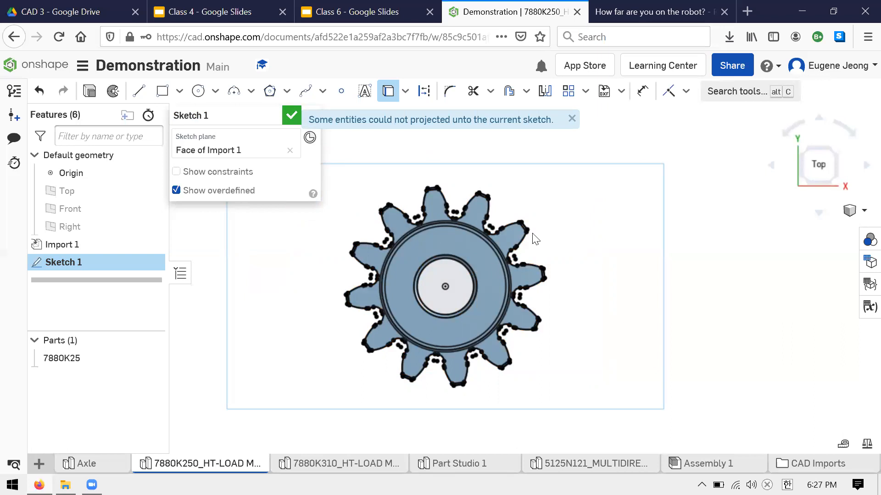
{"action": "key", "text": "Return"}
Step: Start a solid Extrude in Add mode with the bore circle, the thin ring around it and the hub region as profiles
{"action": "scroll", "coordinate": [466, 322], "scroll_direction": "up", "scroll_amount": 5}
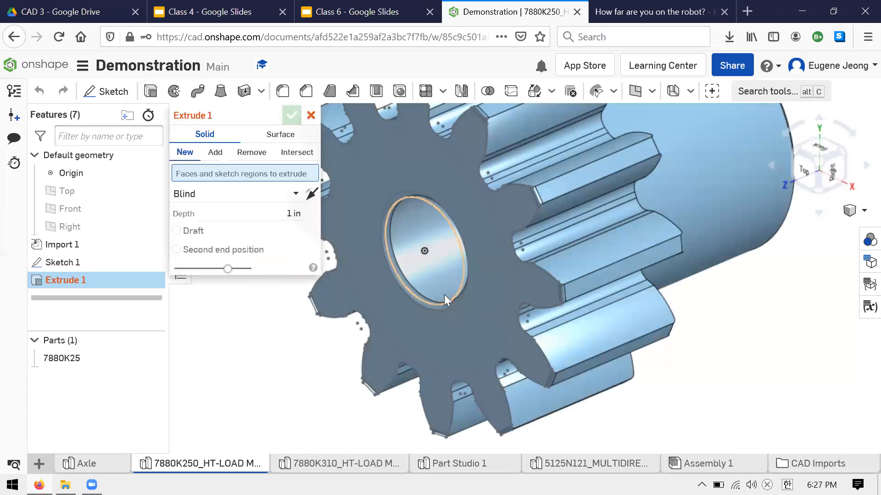
{"action": "left_click", "coordinate": [439, 250]}
{"action": "left_click", "coordinate": [464, 224]}
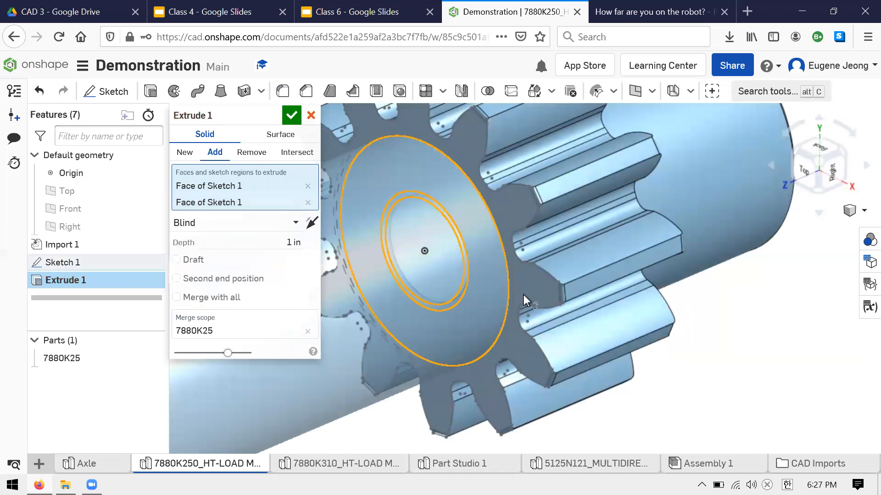
{"action": "key", "text": "shift+5"}
{"action": "scroll", "coordinate": [508, 232], "scroll_direction": "down", "scroll_amount": 10}
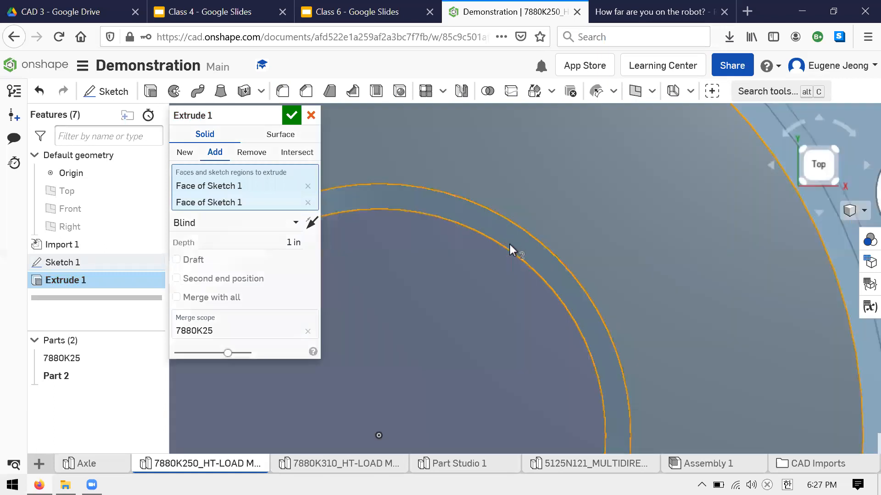
{"action": "left_click", "coordinate": [510, 250]}
{"action": "key", "text": "f"}
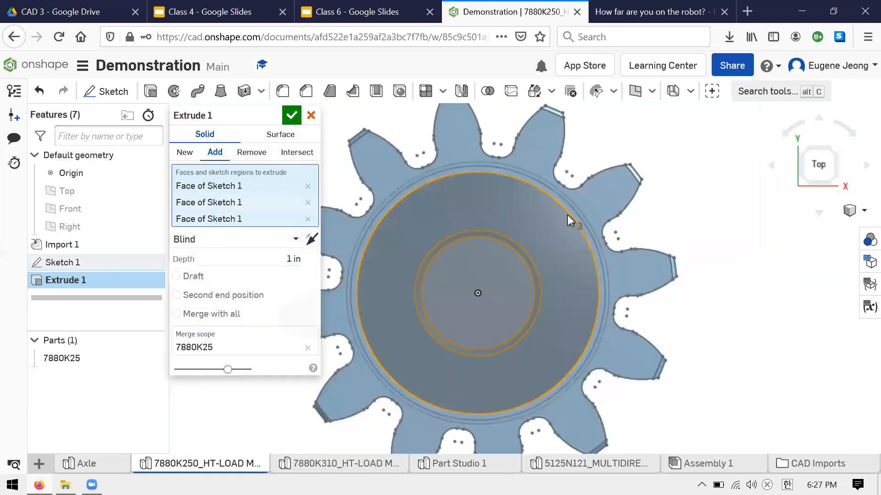
Step: Add the two thin rings around the hub and the toothed outer region to the extrude profiles
{"action": "scroll", "coordinate": [567, 214], "scroll_direction": "up", "scroll_amount": 2}
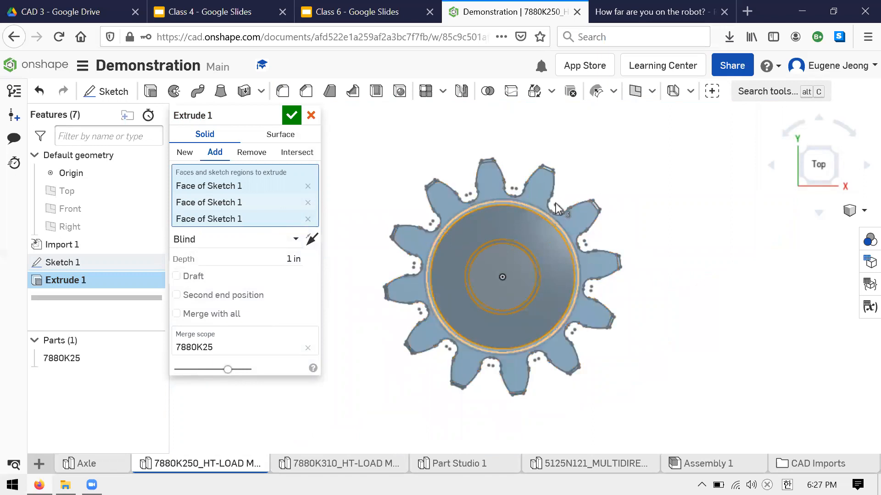
{"action": "scroll", "coordinate": [470, 257], "scroll_direction": "down", "scroll_amount": 5}
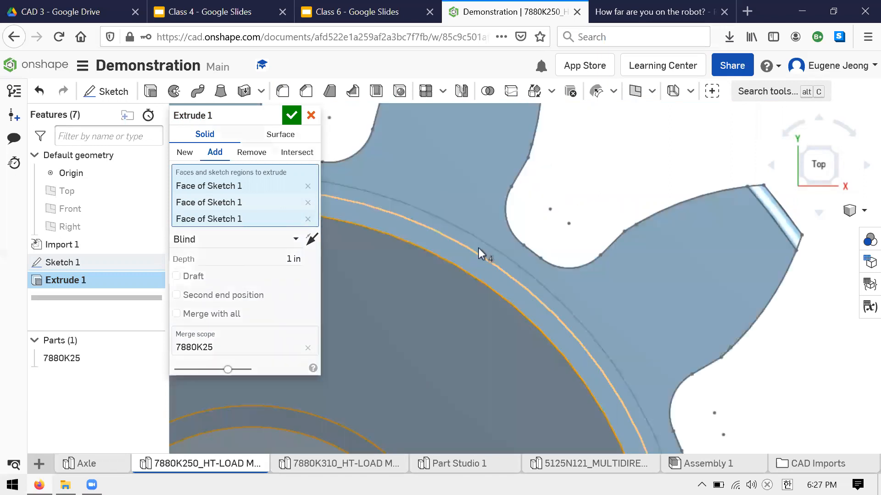
{"action": "left_click", "coordinate": [478, 250]}
{"action": "left_click", "coordinate": [472, 259]}
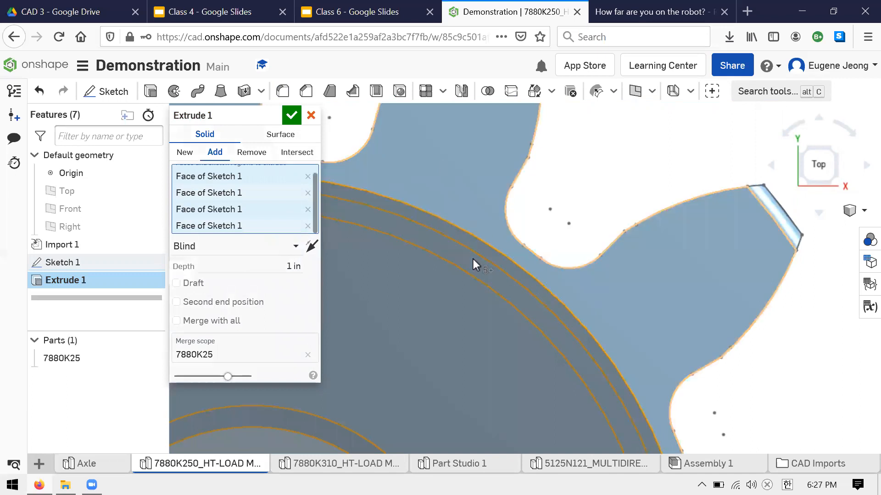
{"action": "scroll", "coordinate": [474, 255], "scroll_direction": "down", "scroll_amount": 2}
Step: Area-select the gear to add its remaining regions and faces of Import 1 to the extrude, checking the tooth tips
{"action": "scroll", "coordinate": [500, 220], "scroll_direction": "up", "scroll_amount": 5}
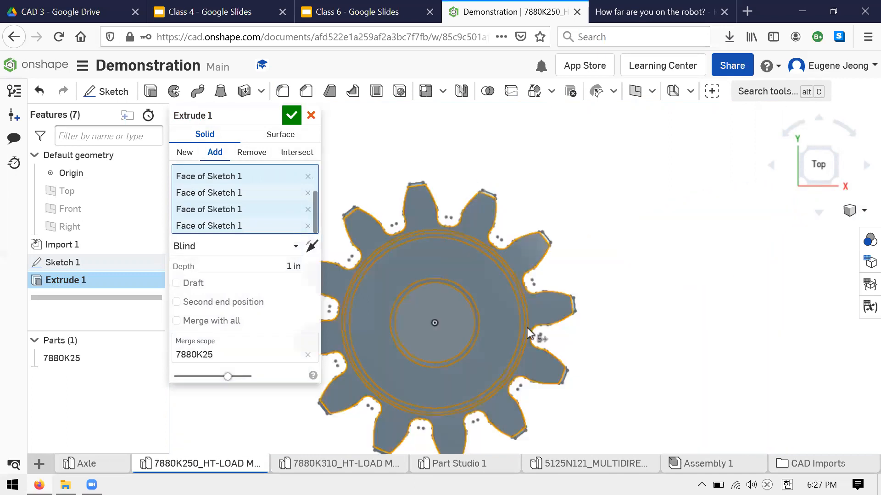
{"action": "scroll", "coordinate": [527, 285], "scroll_direction": "up", "scroll_amount": 2}
{"action": "scroll", "coordinate": [507, 250], "scroll_direction": "down", "scroll_amount": 5}
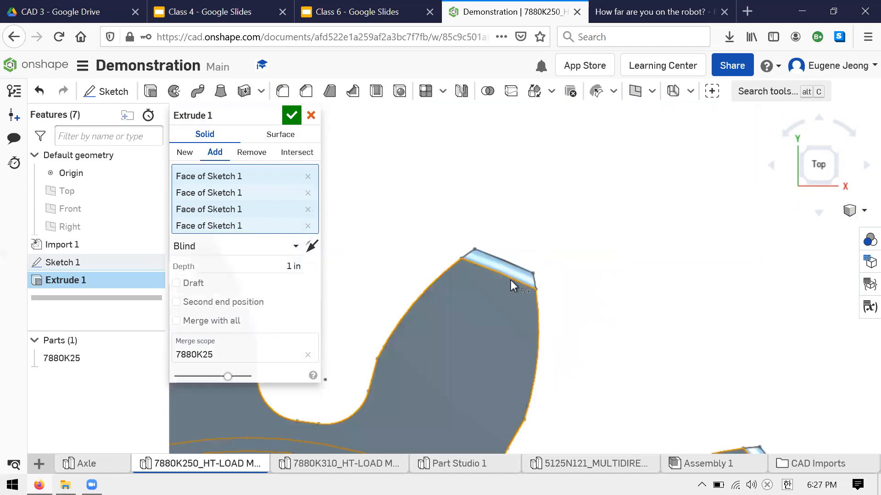
{"action": "scroll", "coordinate": [534, 199], "scroll_direction": "up", "scroll_amount": 2}
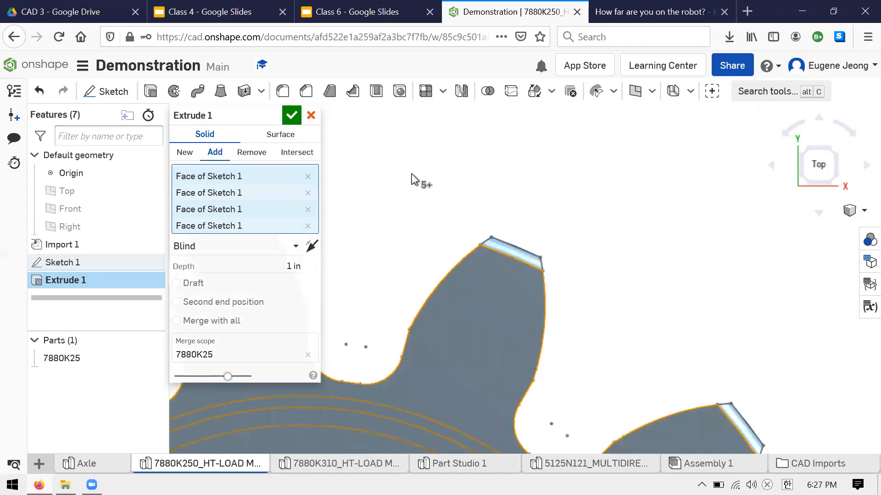
{"action": "scroll", "coordinate": [435, 215], "scroll_direction": "up", "scroll_amount": 2}
{"action": "scroll", "coordinate": [429, 217], "scroll_direction": "up", "scroll_amount": 2}
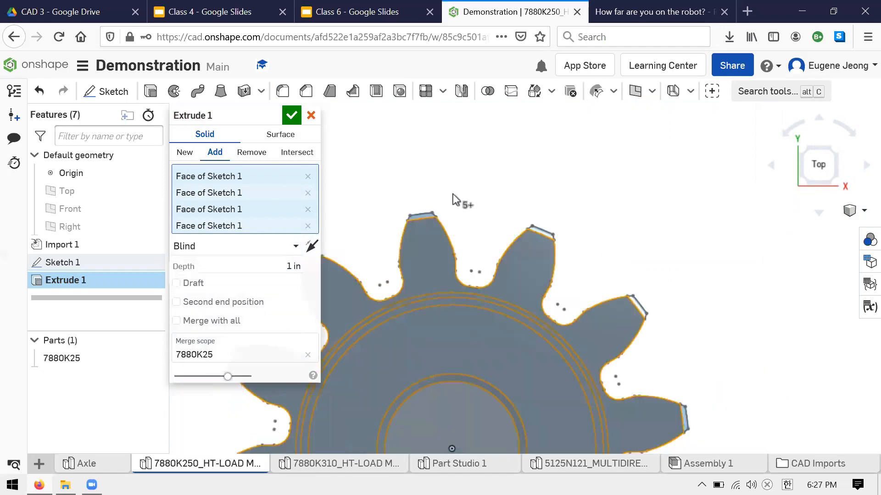
{"action": "scroll", "coordinate": [486, 158], "scroll_direction": "down", "scroll_amount": 3}
{"action": "scroll", "coordinate": [558, 351], "scroll_direction": "up", "scroll_amount": 3}
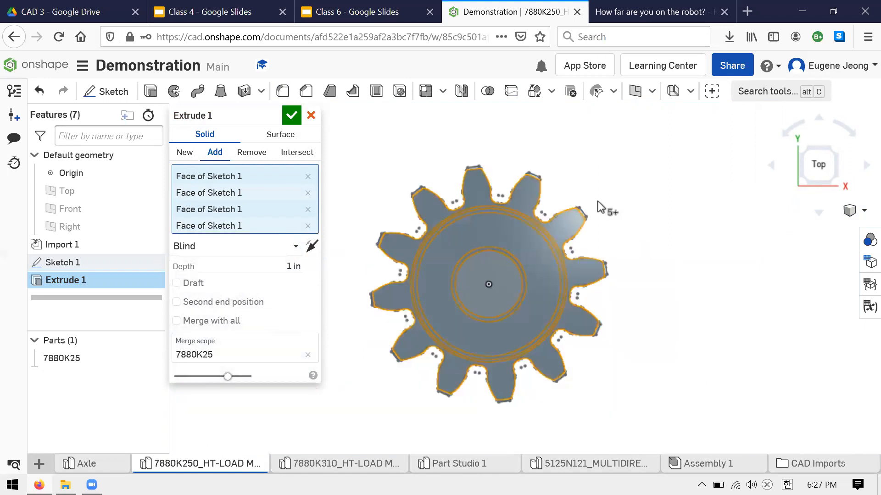
{"action": "scroll", "coordinate": [596, 202], "scroll_direction": "down", "scroll_amount": 3}
{"action": "middle_click_drag", "start_coordinate": [381, 259], "coordinate": [394, 202]}
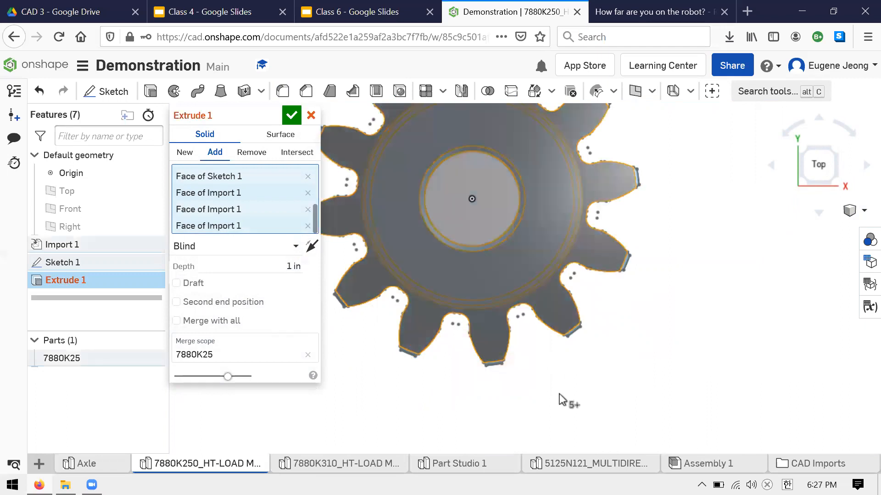
{"action": "scroll", "coordinate": [567, 401], "scroll_direction": "up", "scroll_amount": 2}
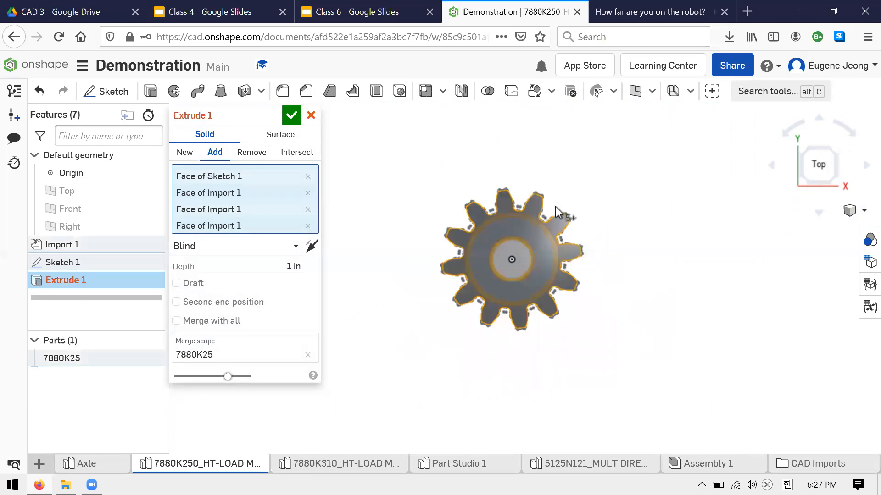
{"action": "scroll", "coordinate": [556, 205], "scroll_direction": "down", "scroll_amount": 1}
{"action": "scroll", "coordinate": [567, 214], "scroll_direction": "up", "scroll_amount": 2}
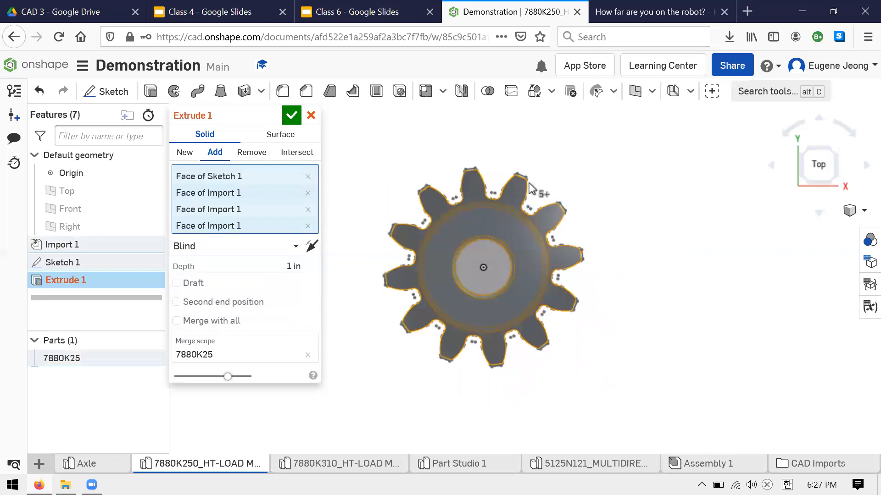
{"action": "scroll", "coordinate": [557, 137], "scroll_direction": "down", "scroll_amount": 2}
{"action": "scroll", "coordinate": [564, 364], "scroll_direction": "up", "scroll_amount": 1}
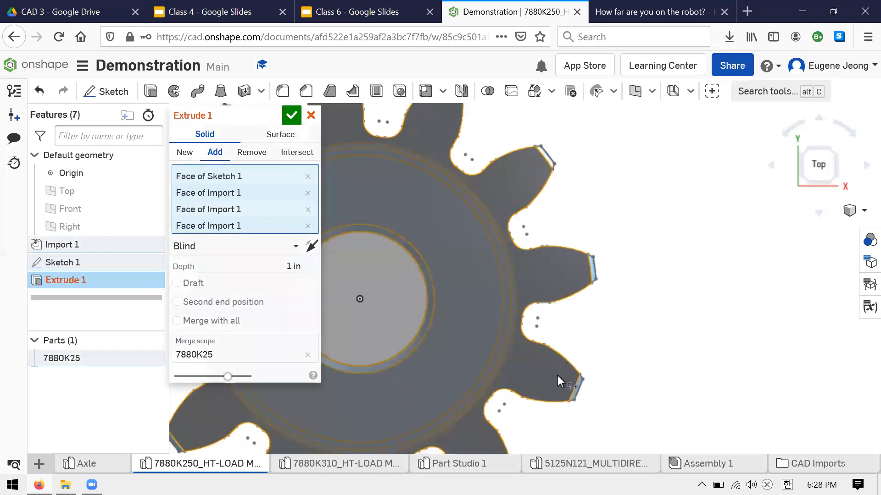
{"action": "scroll", "coordinate": [557, 374], "scroll_direction": "up", "scroll_amount": 2}
Step: Set the blind extrude depth to 0.125 in and accept the extrusion added to part 7880K25
{"action": "key", "text": "f"}
{"action": "left_click", "coordinate": [299, 267]}
{"action": "left_click", "coordinate": [299, 268]}
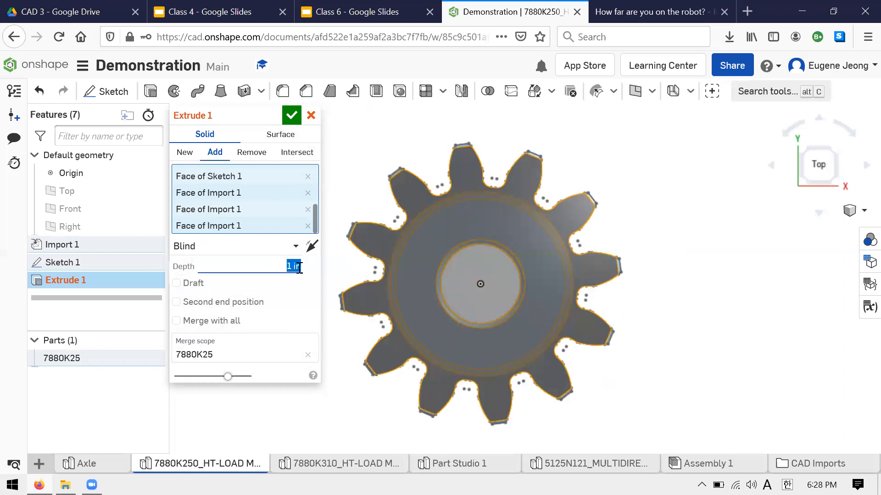
{"action": "type", "text": "0.125"}
{"action": "right_click_drag", "start_coordinate": [483, 221], "coordinate": [460, 232]}
{"action": "scroll", "coordinate": [461, 232], "scroll_direction": "down", "scroll_amount": 6}
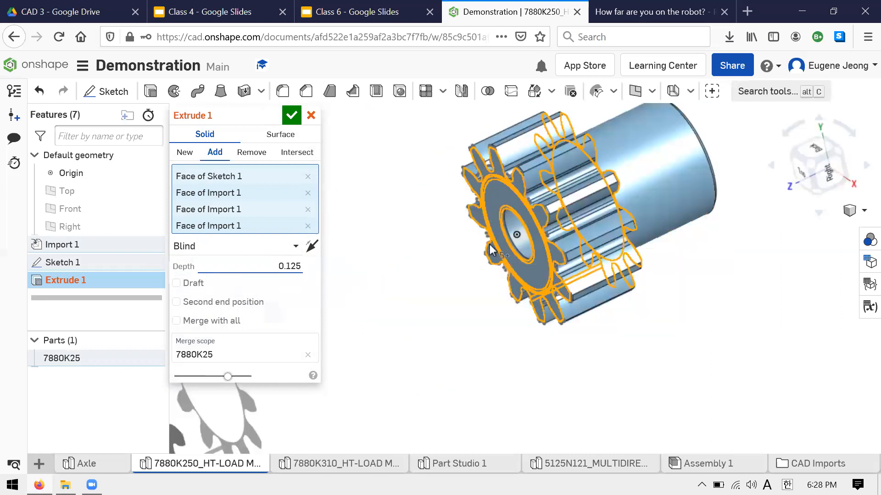
{"action": "left_click", "coordinate": [295, 116]}
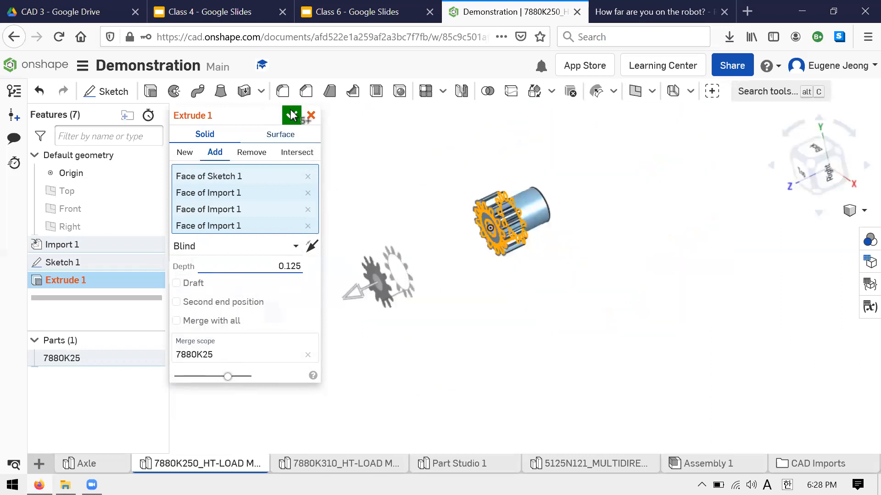
Step: Close the current extrude of the gear profile and delete Extrude 1
{"action": "mouse_move", "coordinate": [488, 302]}
{"action": "right_mouse_down"}
{"action": "mouse_move", "coordinate": [473, 303]}
{"action": "mouse_move", "coordinate": [494, 215]}
{"action": "mouse_move", "coordinate": [457, 195]}
{"action": "right_mouse_up"}
{"action": "scroll", "coordinate": [457, 195], "scroll_direction": "up", "scroll_amount": 5}
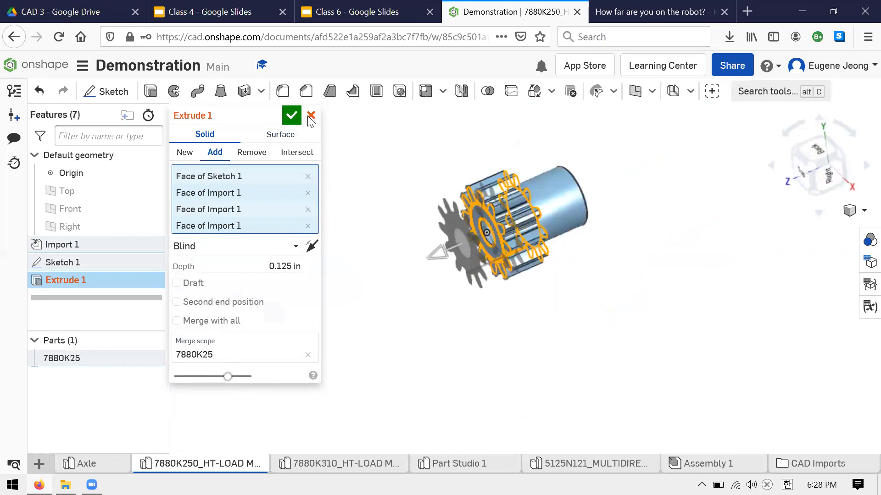
{"action": "left_click", "coordinate": [292, 115]}
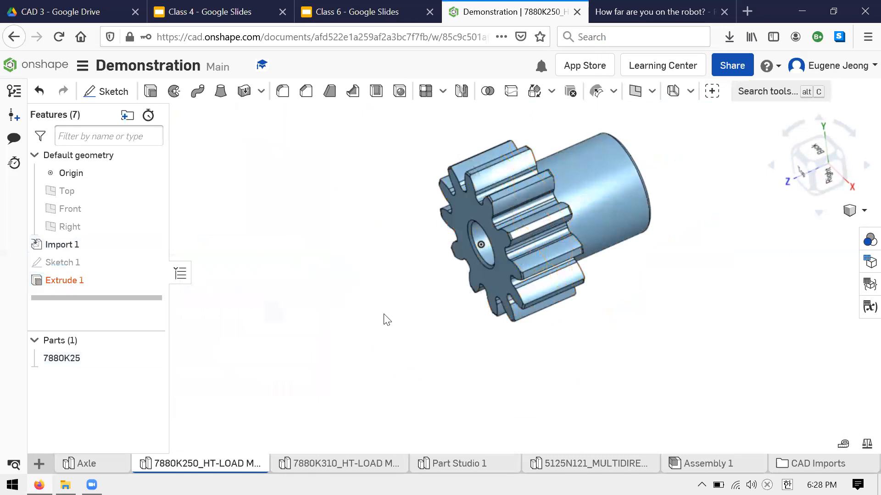
{"action": "left_click", "coordinate": [117, 281]}
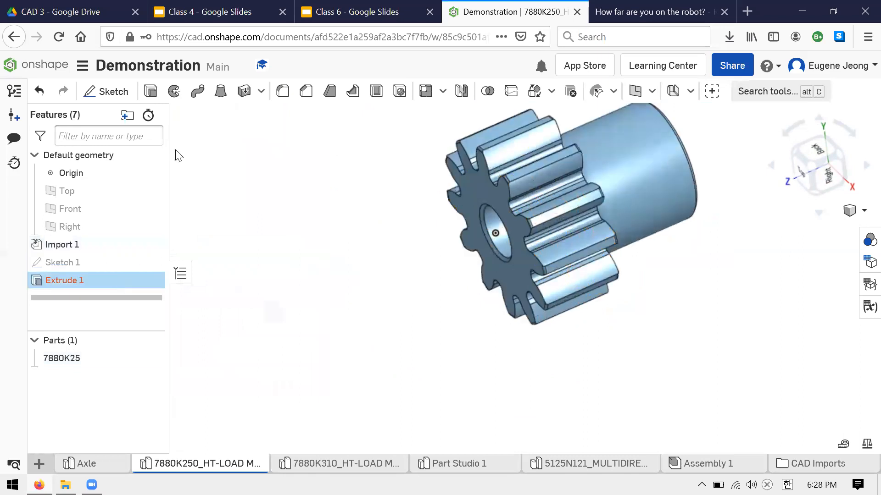
{"action": "key", "text": "Delete"}
Step: Start a new Extrude of Sketch 1 in Add mode with a blind depth of 0.125 in
{"action": "left_click", "coordinate": [150, 96]}
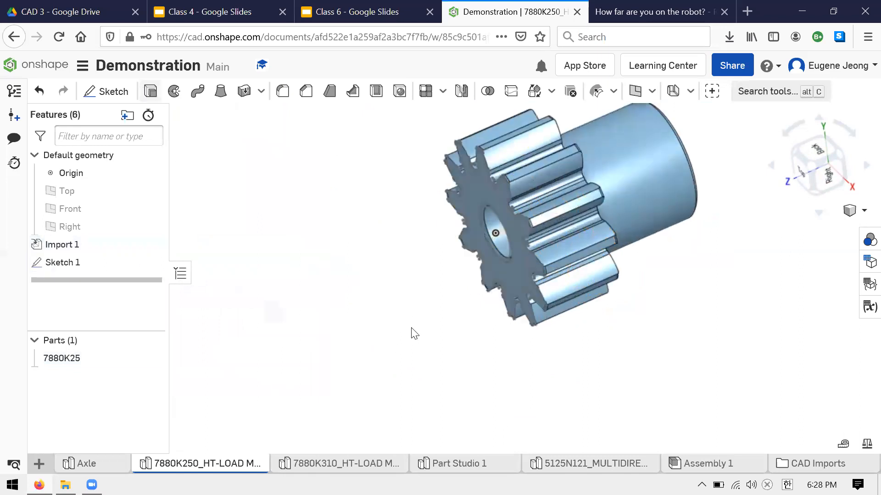
{"action": "right_click_drag", "start_coordinate": [412, 328], "coordinate": [454, 343]}
{"action": "left_click", "coordinate": [117, 262]}
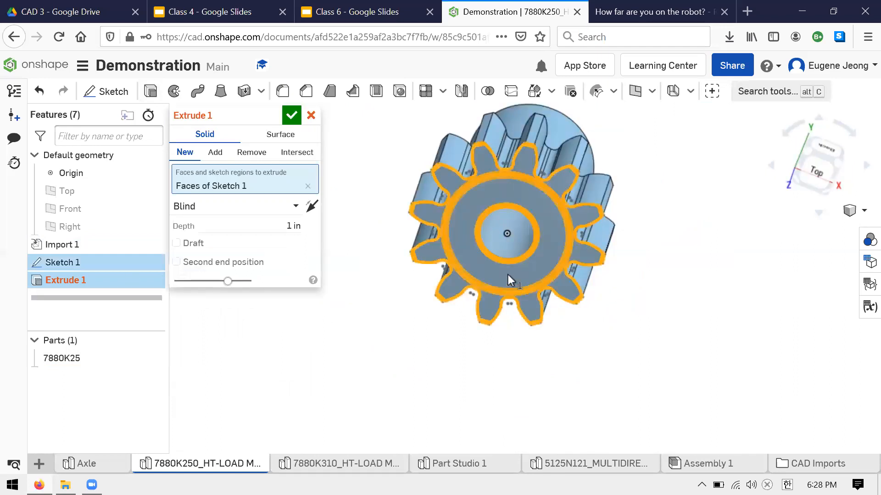
{"action": "left_click", "coordinate": [281, 226]}
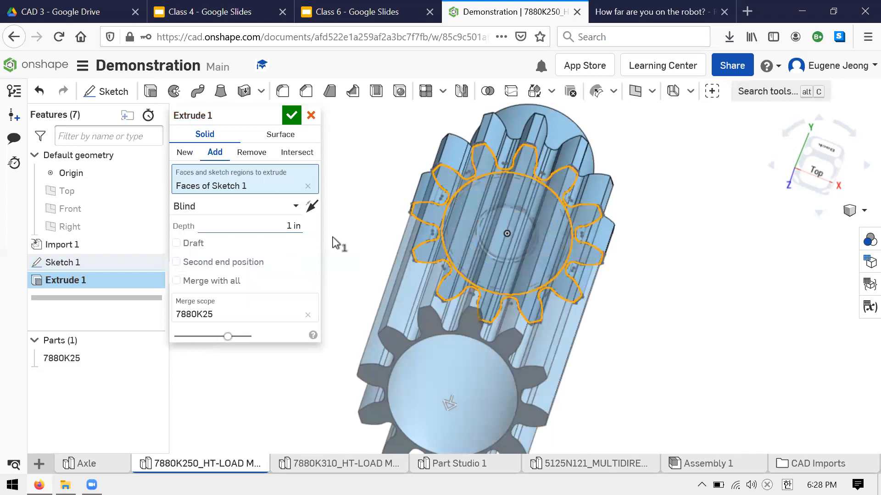
{"action": "type", "text": ".125"}
{"action": "mouse_move", "coordinate": [598, 384]}
{"action": "right_mouse_down"}
{"action": "mouse_move", "coordinate": [598, 363]}
{"action": "mouse_move", "coordinate": [598, 376]}
{"action": "right_mouse_up"}
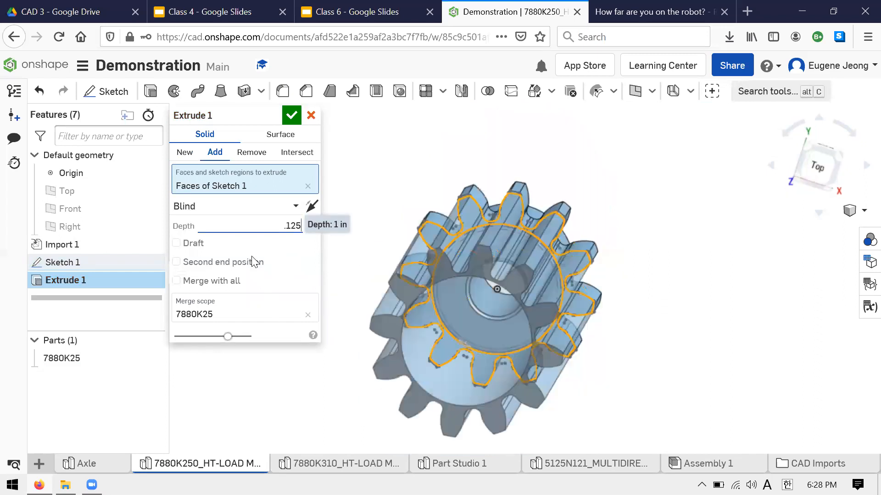
{"action": "key", "text": "Return"}
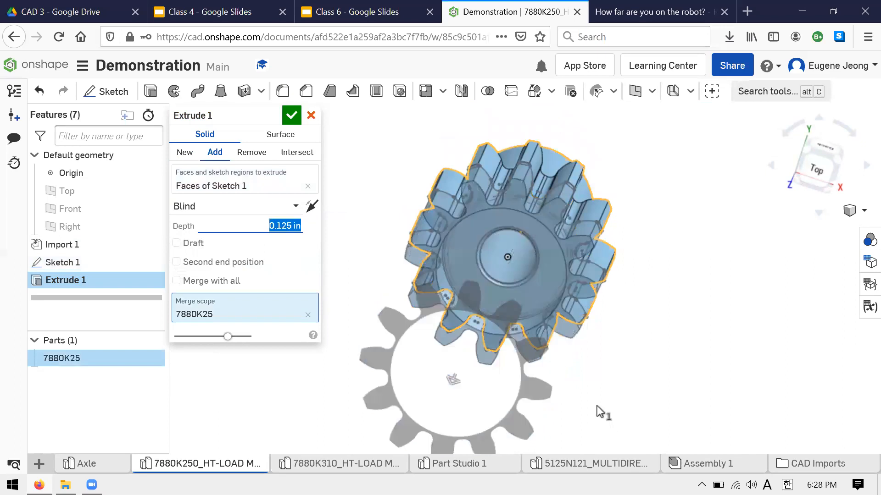
Step: Add the hub region around the bore to the extrude profiles
{"action": "right_click_drag", "start_coordinate": [597, 407], "coordinate": [478, 296]}
{"action": "left_click", "coordinate": [278, 174]}
{"action": "right_click_drag", "start_coordinate": [570, 404], "coordinate": [587, 407]}
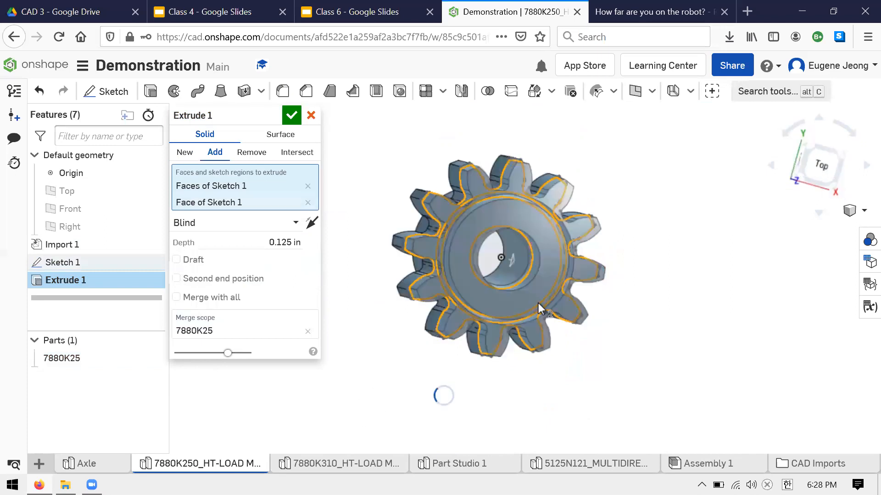
{"action": "right_click_drag", "start_coordinate": [537, 303], "coordinate": [805, 204]}
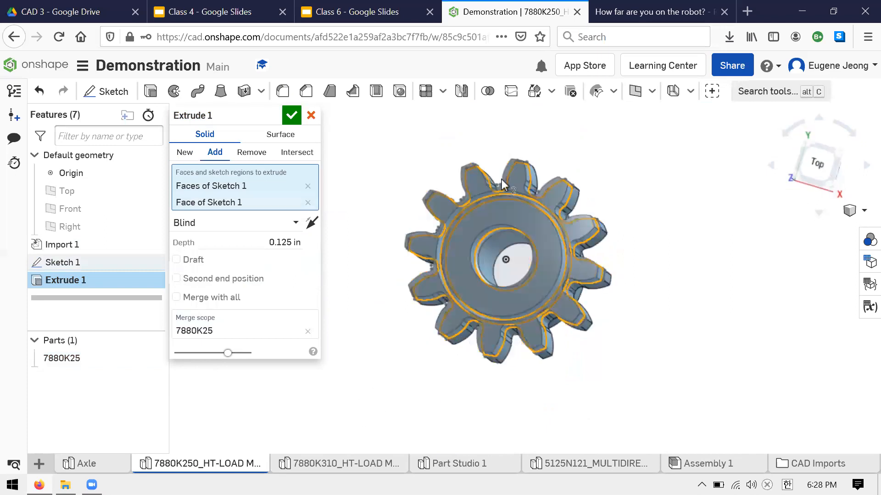
Step: Add the two thin rings around the hub to the extrude profiles and accept the extrusion
{"action": "scroll", "coordinate": [461, 169], "scroll_direction": "up", "scroll_amount": 5}
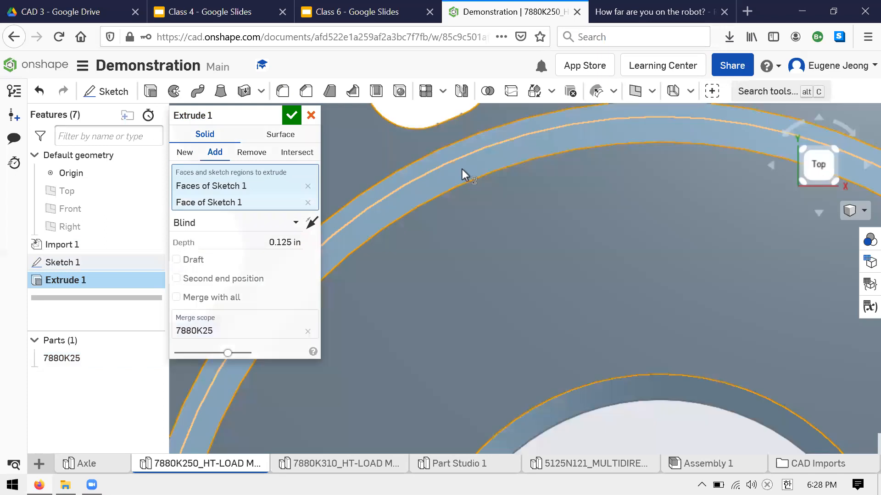
{"action": "left_click", "coordinate": [485, 254]}
{"action": "scroll", "coordinate": [486, 253], "scroll_direction": "up", "scroll_amount": 2}
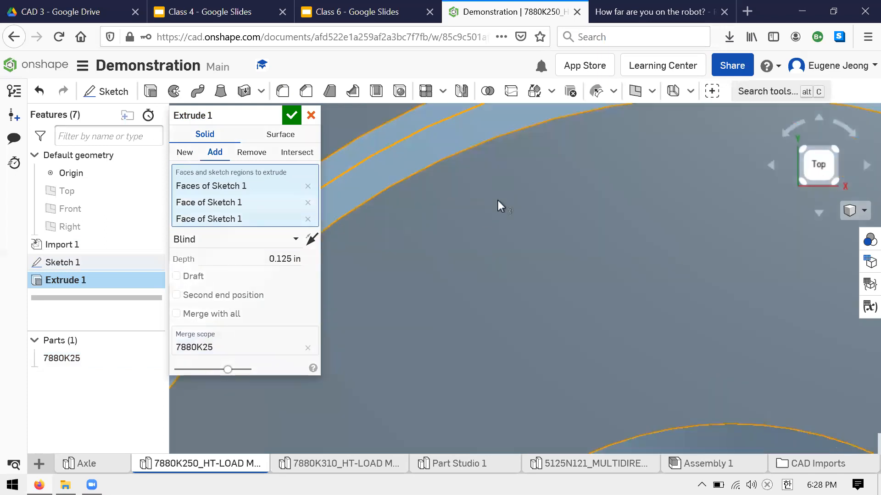
{"action": "scroll", "coordinate": [498, 200], "scroll_direction": "down", "scroll_amount": 3}
{"action": "left_click", "coordinate": [487, 256]}
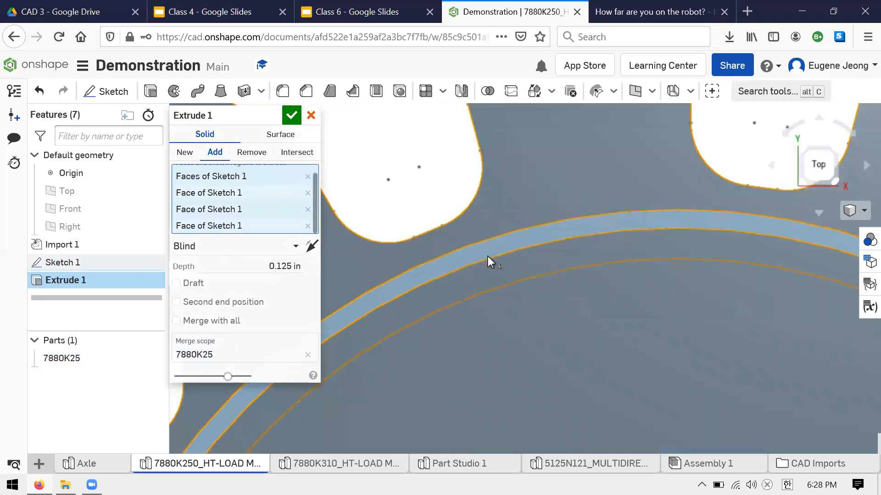
{"action": "scroll", "coordinate": [468, 183], "scroll_direction": "down", "scroll_amount": 2}
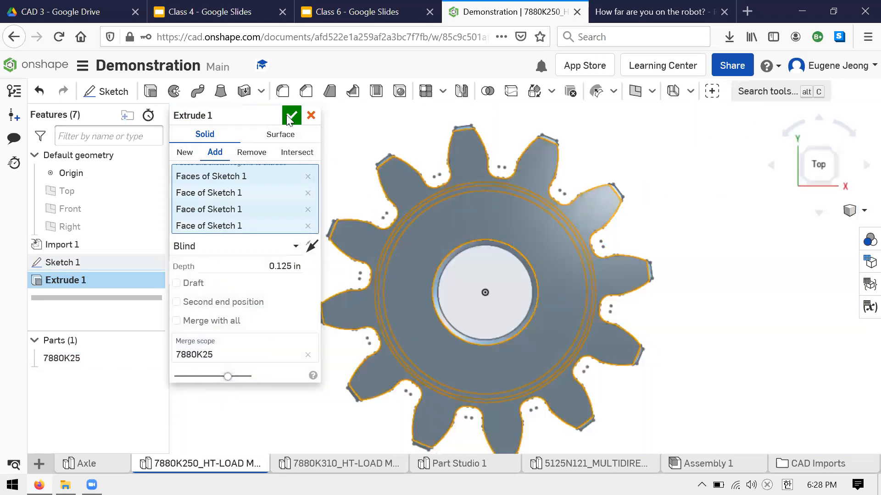
{"action": "left_click", "coordinate": [289, 118]}
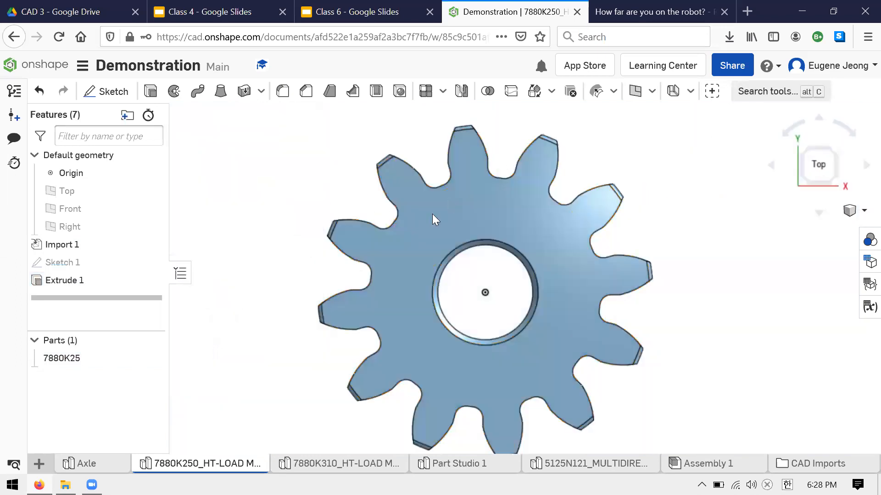
Step: Inspect the gear's extruded end face, teeth and bore, and reopen Extrude 1 to review its settings
{"action": "right_click_drag", "start_coordinate": [433, 214], "coordinate": [415, 229]}
{"action": "right_click_drag", "start_coordinate": [404, 260], "coordinate": [376, 267]}
{"action": "scroll", "coordinate": [376, 266], "scroll_direction": "up", "scroll_amount": 3}
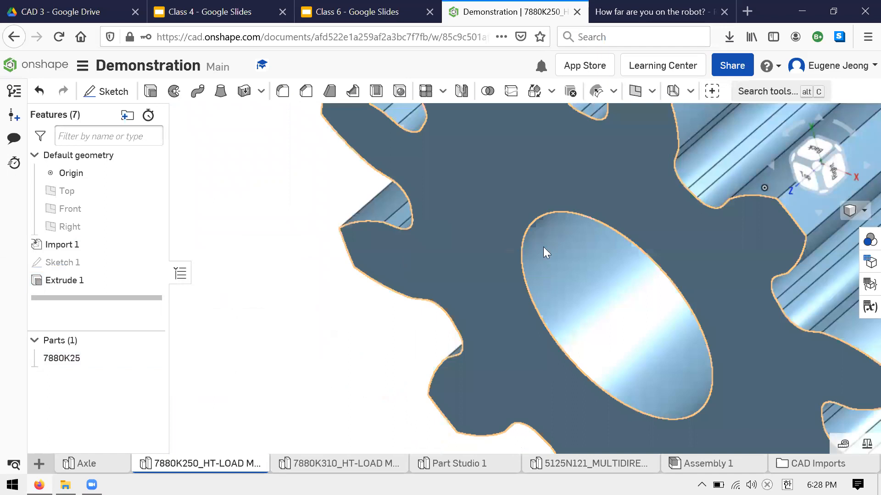
{"action": "scroll", "coordinate": [543, 248], "scroll_direction": "down", "scroll_amount": 5}
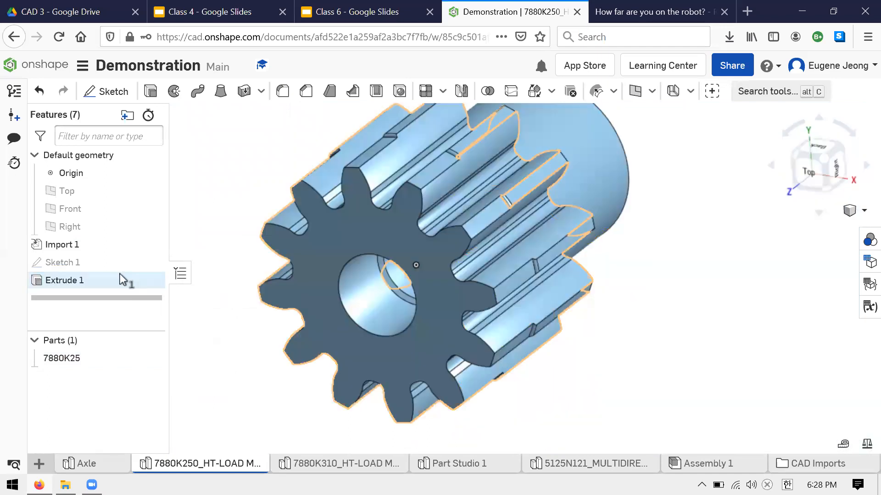
{"action": "right_click", "coordinate": [123, 279]}
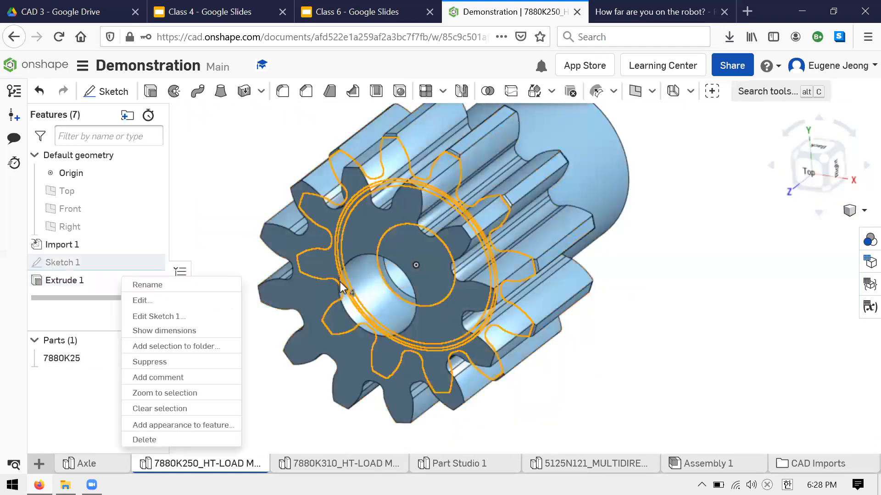
{"action": "left_click", "coordinate": [143, 300]}
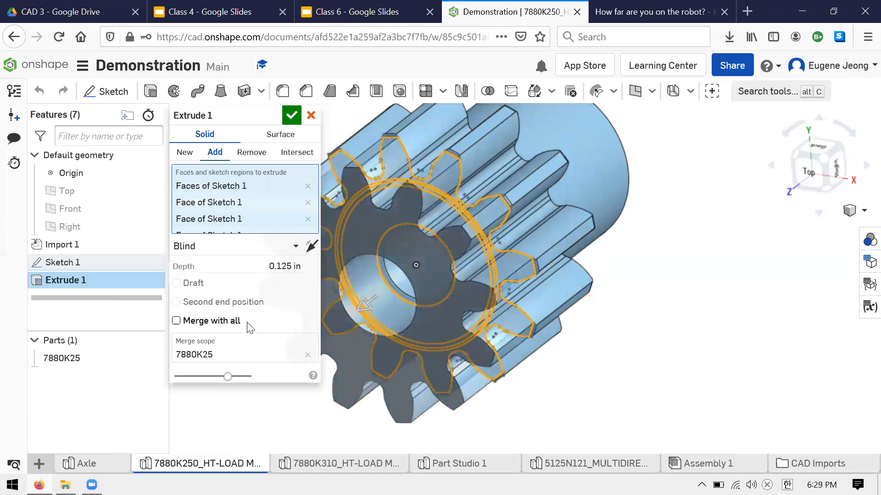
{"action": "left_click", "coordinate": [290, 118]}
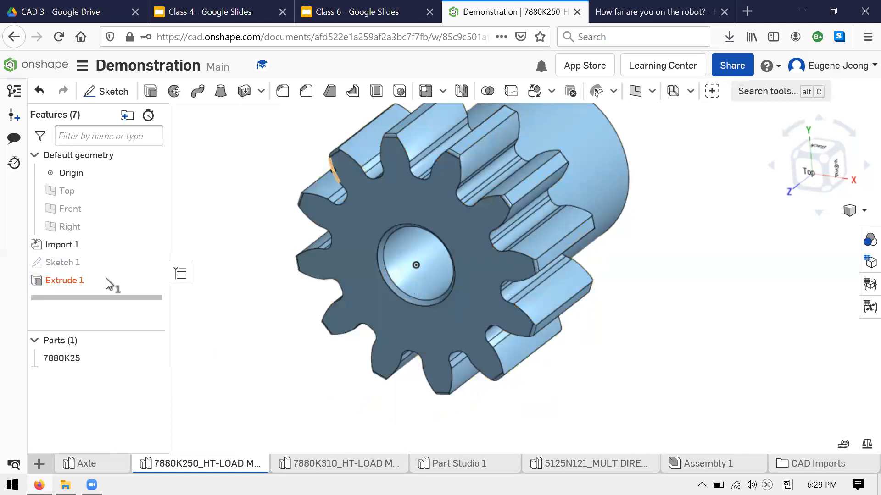
Step: Clear the merge scope of Extrude 1 and reselect the gear 7880K25 as the part to merge with
{"action": "right_click", "coordinate": [109, 284]}
{"action": "left_click", "coordinate": [294, 356]}
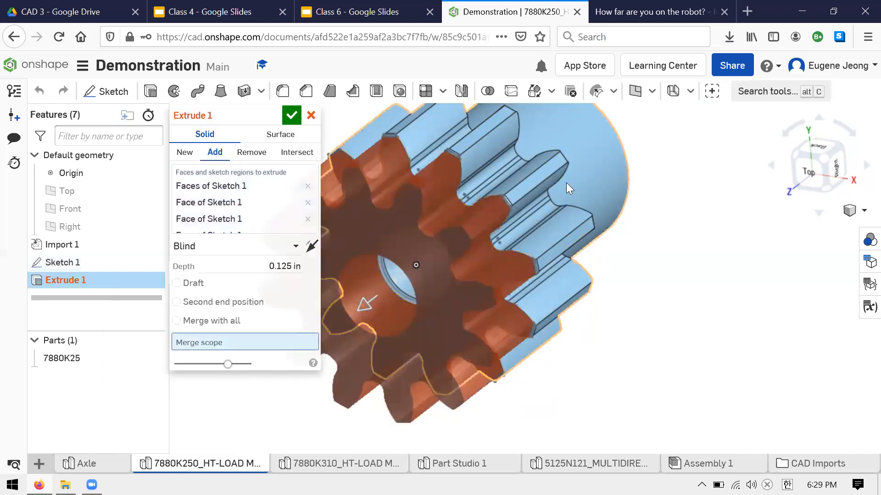
{"action": "left_click", "coordinate": [510, 362]}
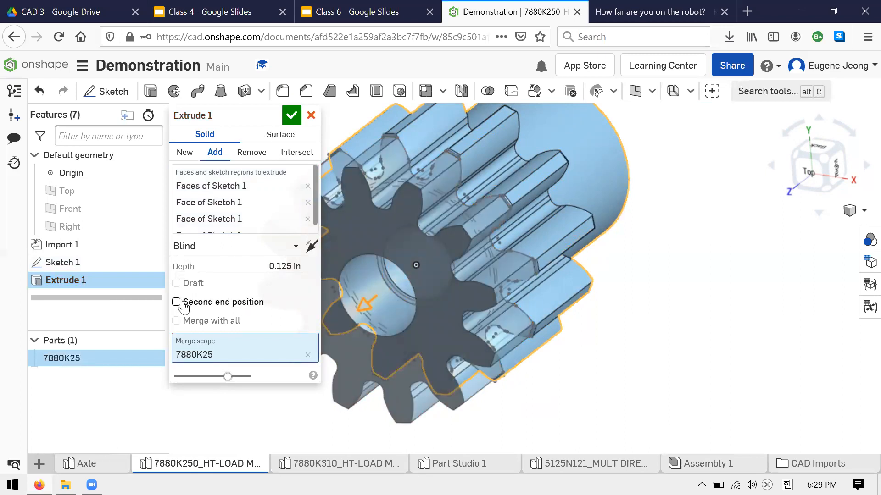
Step: Enable a second end position for Extrude 1 and examine the preview along the gear teeth and hub
{"action": "left_click", "coordinate": [256, 304]}
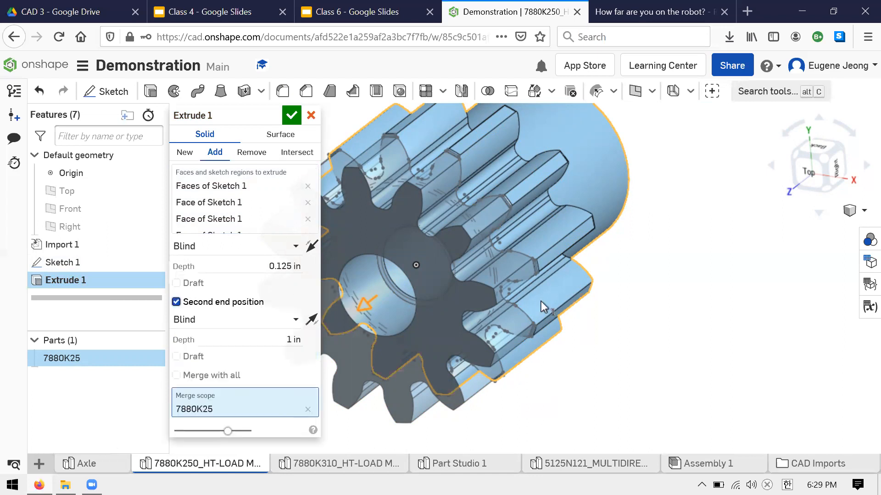
{"action": "scroll", "coordinate": [558, 289], "scroll_direction": "down", "scroll_amount": 5}
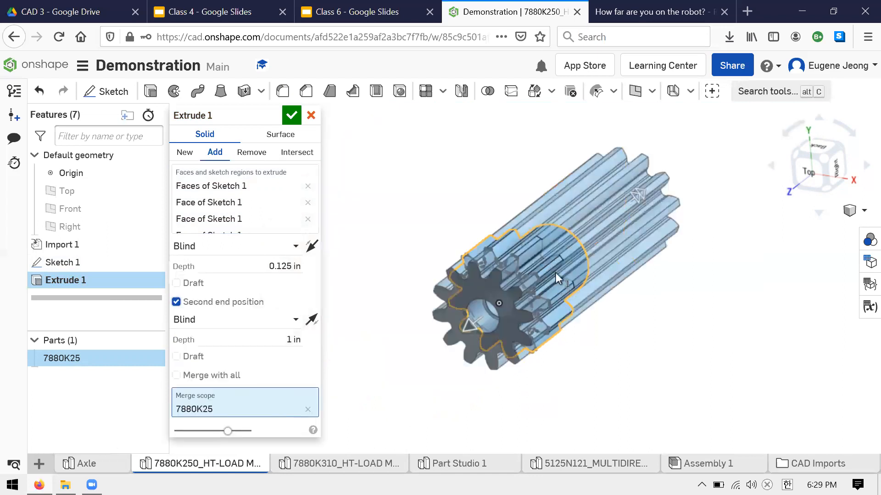
{"action": "scroll", "coordinate": [556, 272], "scroll_direction": "up", "scroll_amount": 3}
{"action": "scroll", "coordinate": [550, 390], "scroll_direction": "up", "scroll_amount": 2}
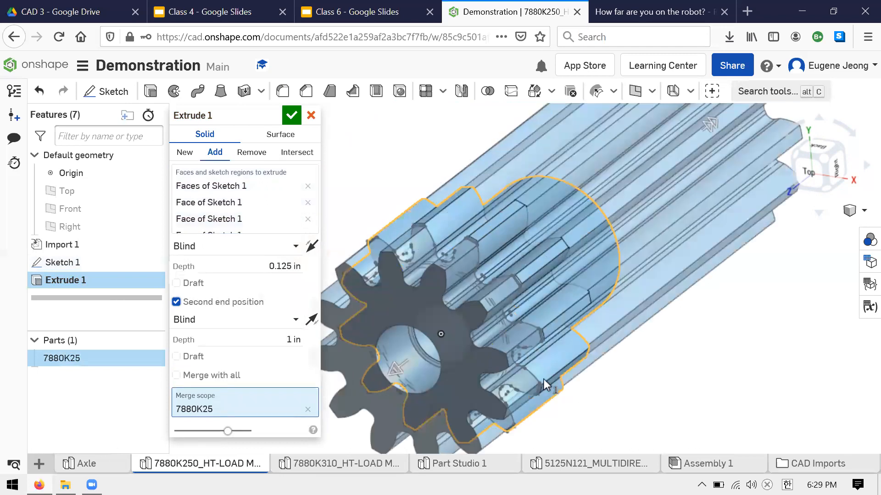
{"action": "right_click_drag", "start_coordinate": [544, 384], "coordinate": [552, 388]}
{"action": "mouse_move", "coordinate": [556, 436]}
{"action": "right_mouse_down"}
{"action": "mouse_move", "coordinate": [575, 436]}
{"action": "mouse_move", "coordinate": [571, 446]}
{"action": "right_mouse_up"}
{"action": "right_click_drag", "start_coordinate": [459, 225], "coordinate": [526, 326]}
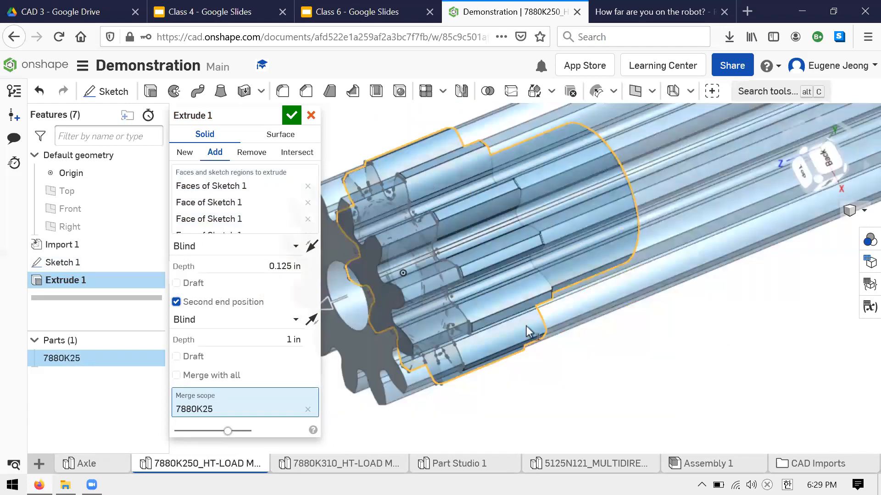
{"action": "scroll", "coordinate": [447, 245], "scroll_direction": "down", "scroll_amount": 3}
{"action": "scroll", "coordinate": [572, 305], "scroll_direction": "up", "scroll_amount": 5}
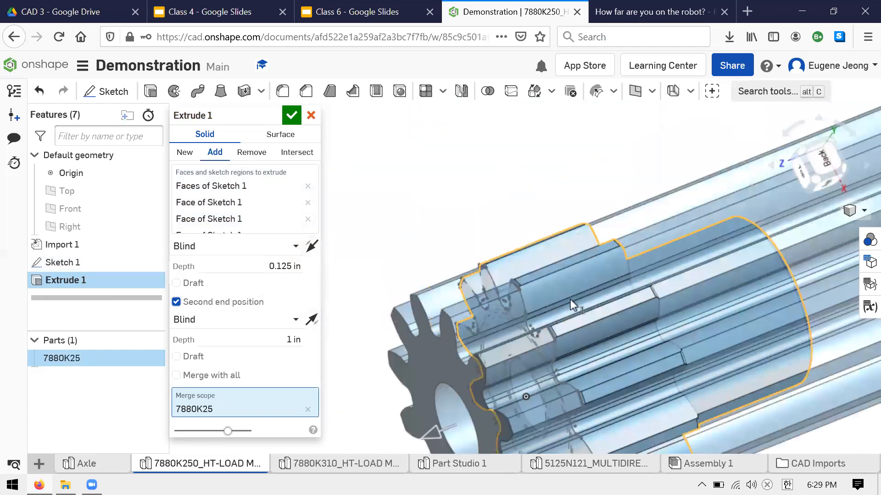
{"action": "scroll", "coordinate": [429, 288], "scroll_direction": "down", "scroll_amount": 2}
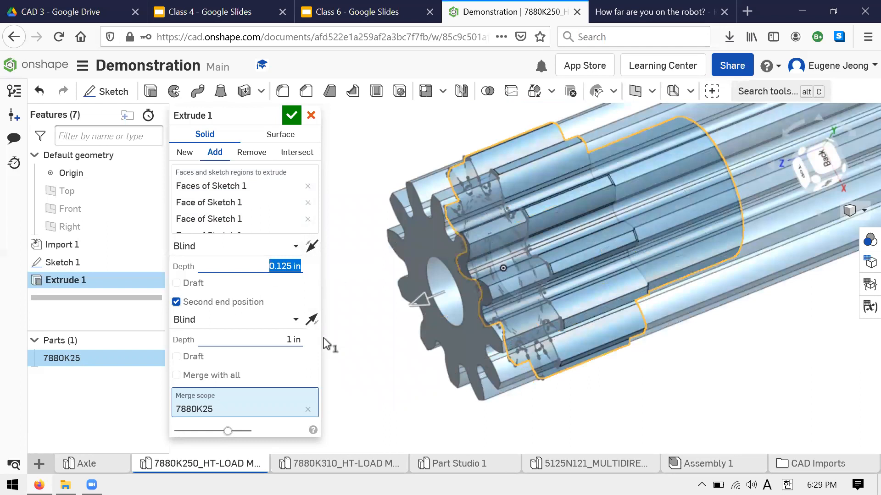
Step: Set the second end position's blind depth to 0.25 in
{"action": "key", "text": "Tab"}
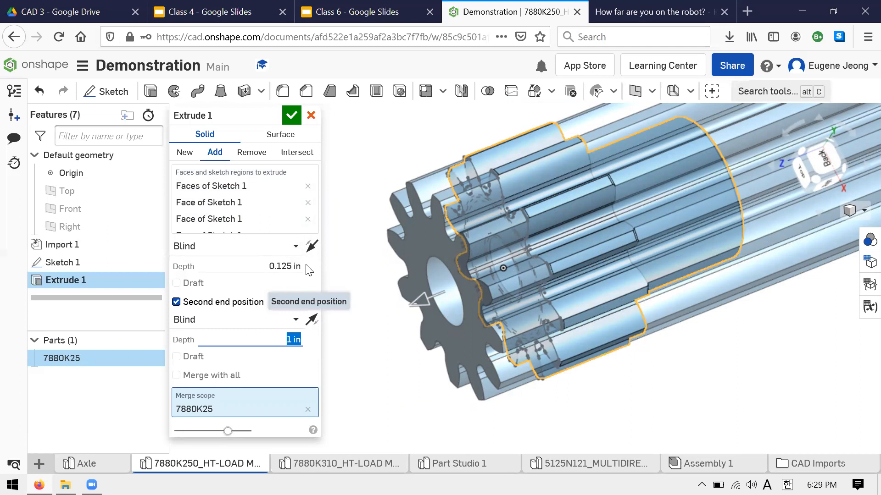
{"action": "left_click", "coordinate": [289, 318]}
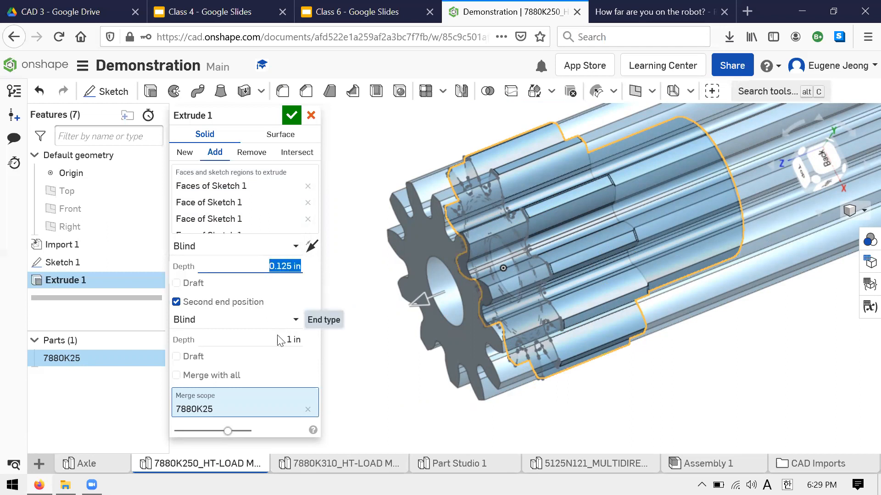
{"action": "left_click", "coordinate": [280, 341]}
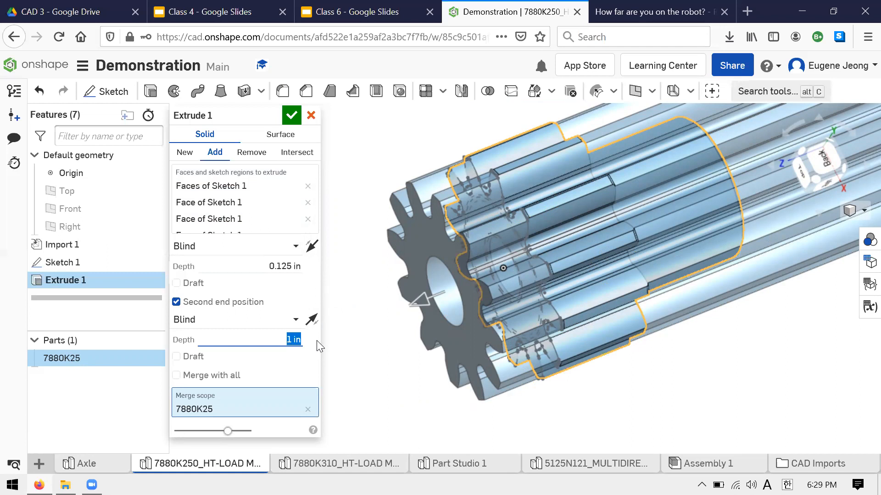
{"action": "type", "text": ".25"}
{"action": "left_click", "coordinate": [261, 266]}
{"action": "left_click", "coordinate": [291, 343]}
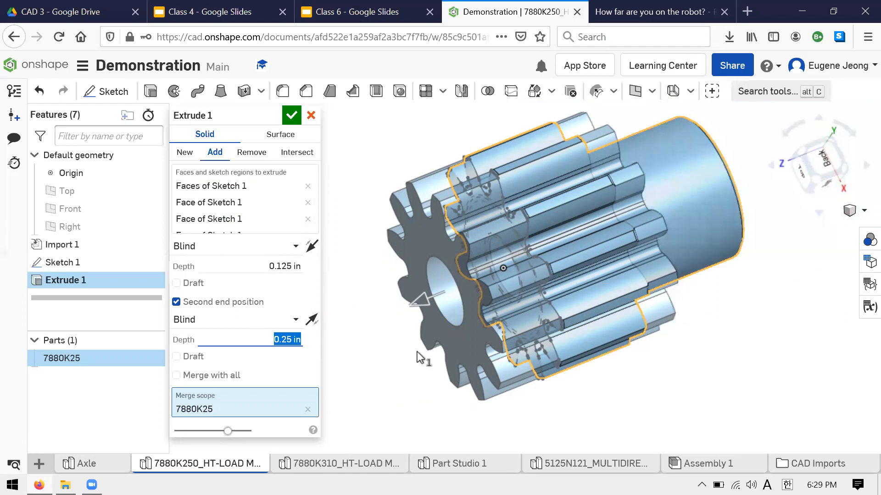
Step: Flip the direction of the second end position and accept Extrude 1
{"action": "left_click", "coordinate": [311, 321]}
{"action": "right_click_drag", "start_coordinate": [537, 398], "coordinate": [526, 410]}
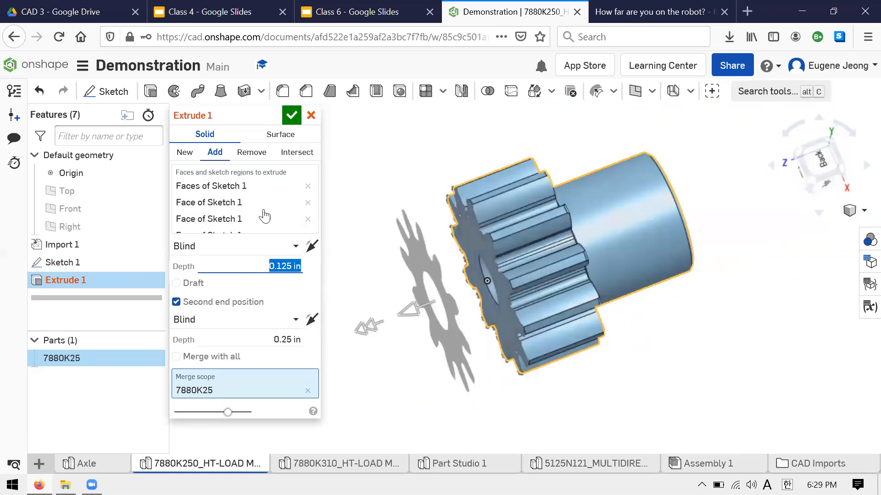
{"action": "left_click", "coordinate": [292, 117]}
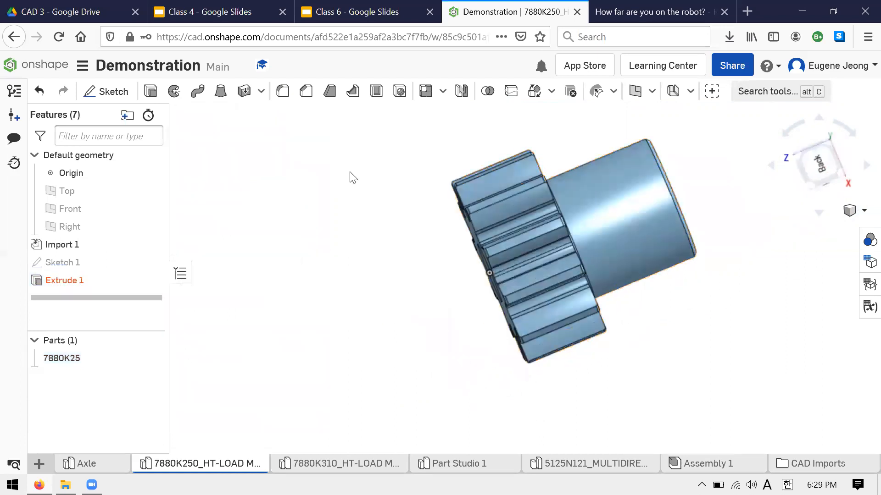
{"action": "right_click", "coordinate": [81, 282]}
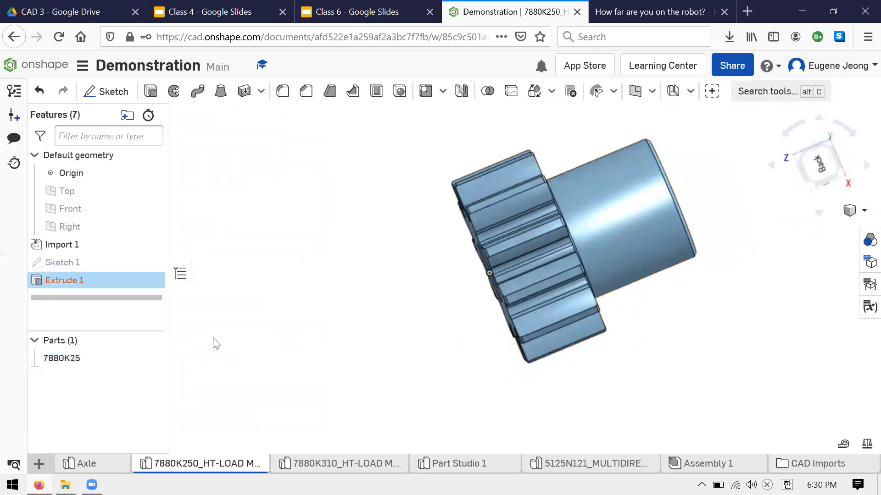
Step: Set Extrude 1's depth to 0.25 in and its second end position's depth to 0.125 in, and accept the feature
{"action": "right_click_drag", "start_coordinate": [492, 374], "coordinate": [507, 387]}
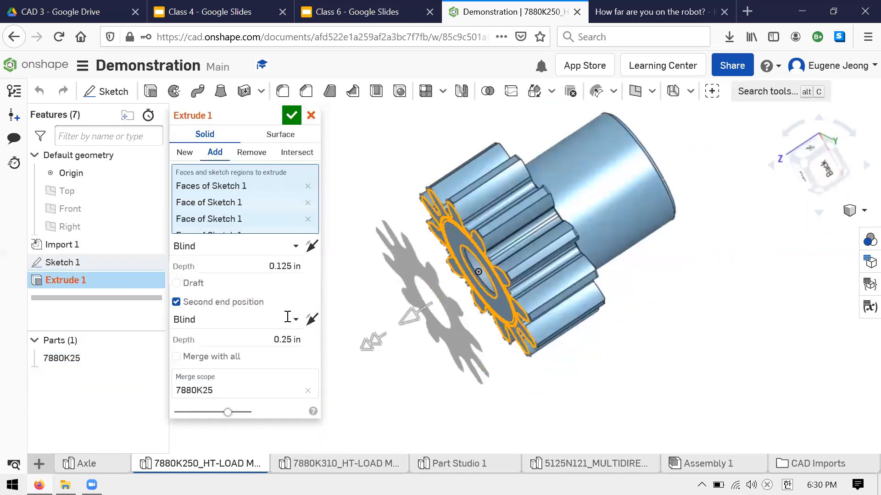
{"action": "left_click", "coordinate": [300, 334]}
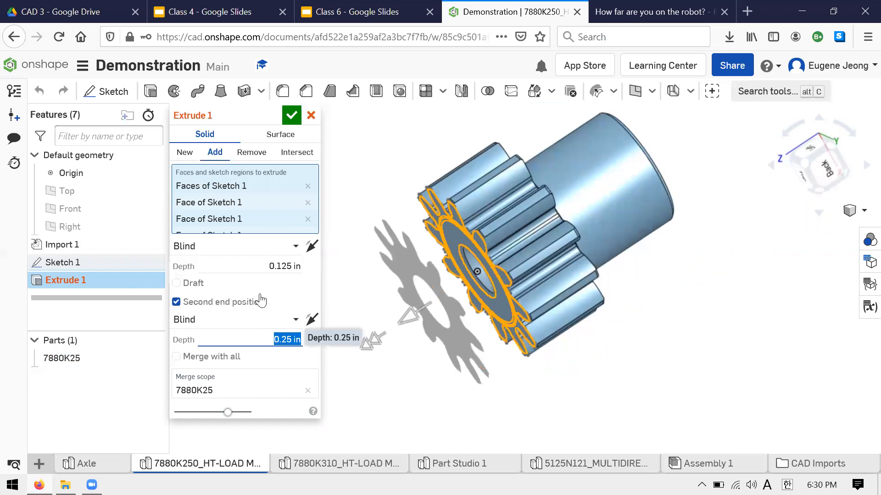
{"action": "type", "text": ".125"}
{"action": "left_click", "coordinate": [311, 271]}
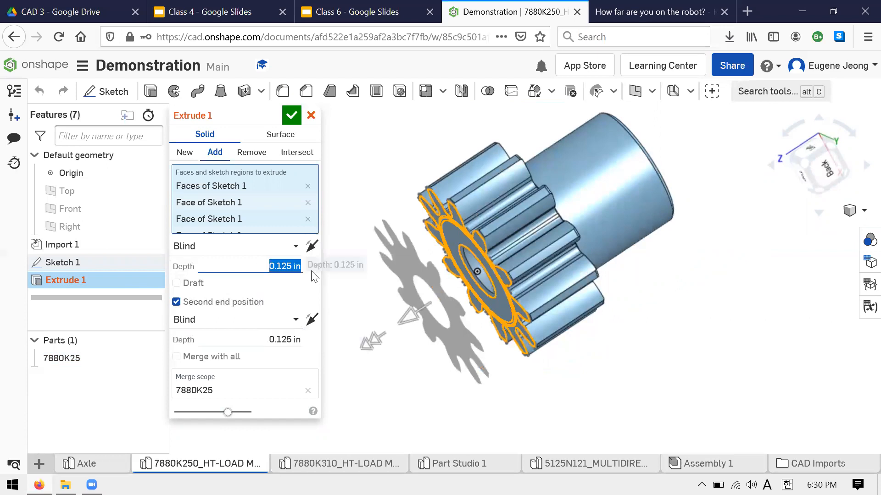
{"action": "type", "text": ".25"}
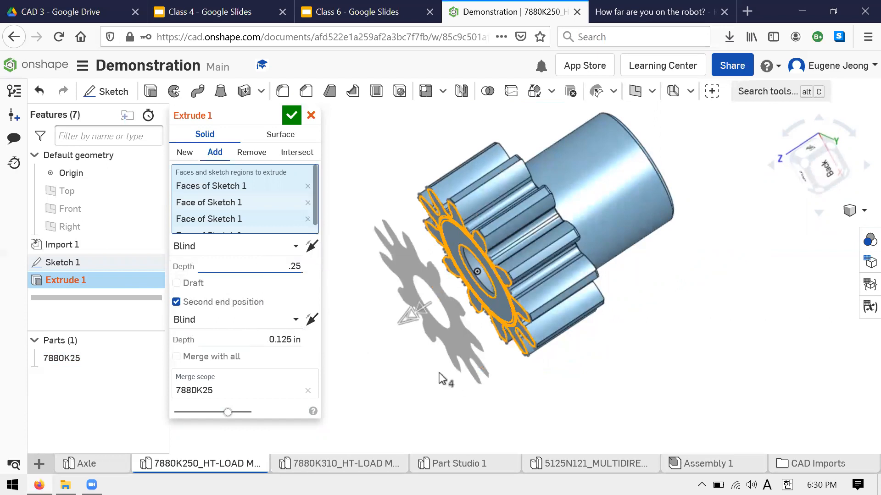
{"action": "key", "text": "Tab"}
{"action": "right_click_drag", "start_coordinate": [446, 386], "coordinate": [527, 344]}
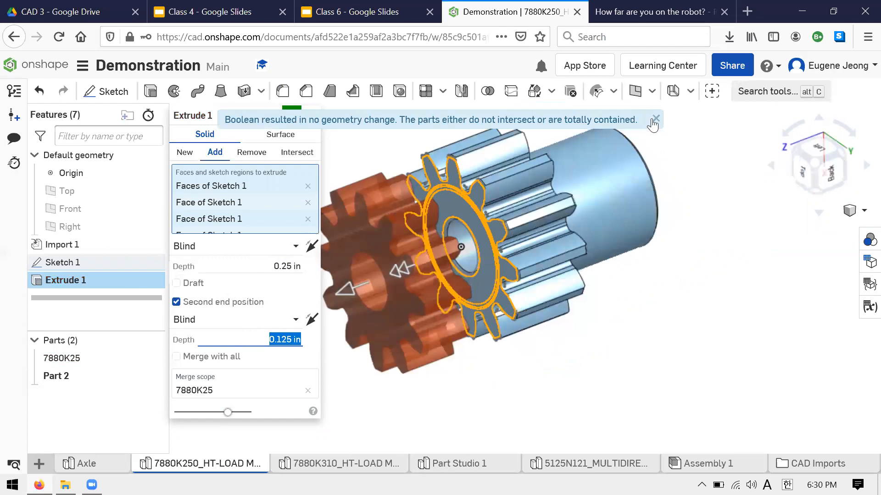
{"action": "right_click_drag", "start_coordinate": [502, 166], "coordinate": [542, 156]}
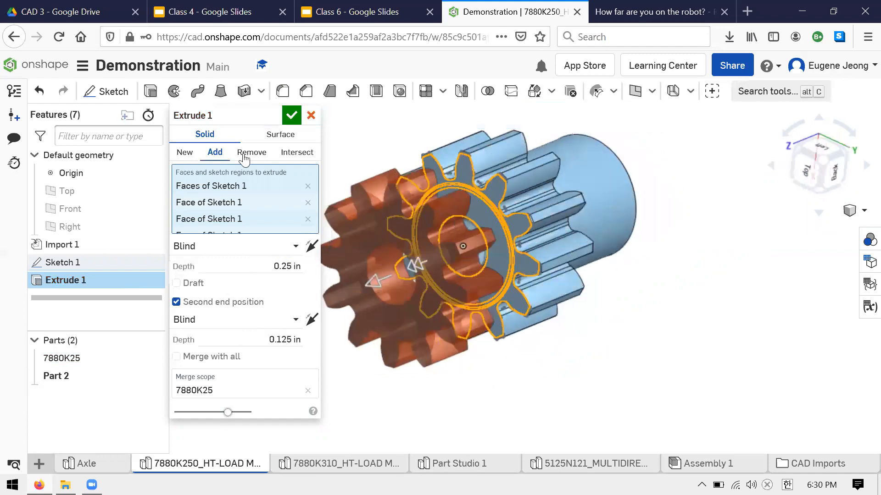
{"action": "left_click", "coordinate": [184, 152]}
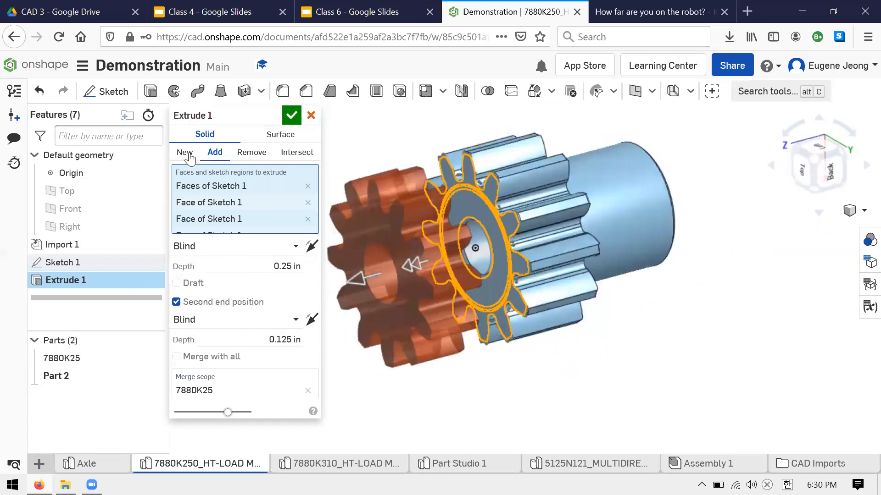
{"action": "left_click", "coordinate": [291, 116]}
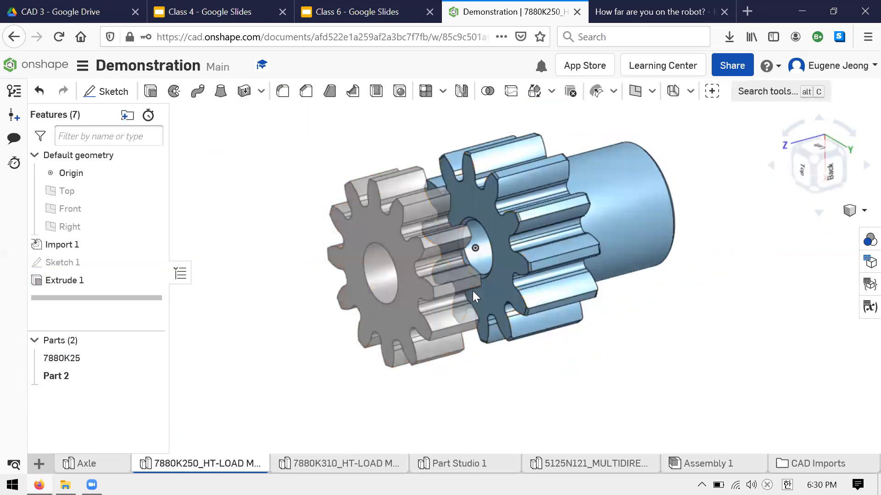
Step: Examine the gap between the original gear and the separately extruded section from several sides
{"action": "right_click_drag", "start_coordinate": [519, 308], "coordinate": [490, 259]}
{"action": "right_click_drag", "start_coordinate": [483, 298], "coordinate": [472, 323]}
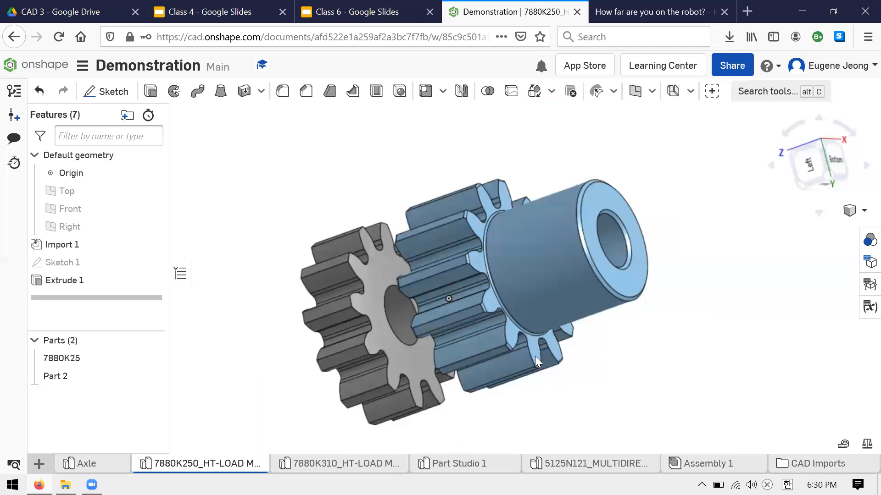
{"action": "right_click_drag", "start_coordinate": [535, 356], "coordinate": [547, 357]}
{"action": "right_click_drag", "start_coordinate": [497, 275], "coordinate": [531, 285]}
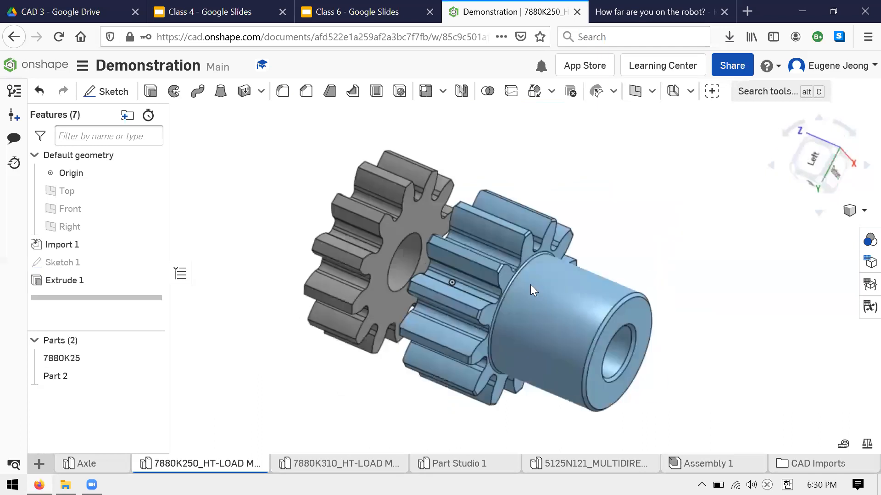
Step: Suppress Import 1 to check how Sketch 1 and Extrude 1 depend on it, and unsuppress it
{"action": "left_click", "coordinate": [92, 250]}
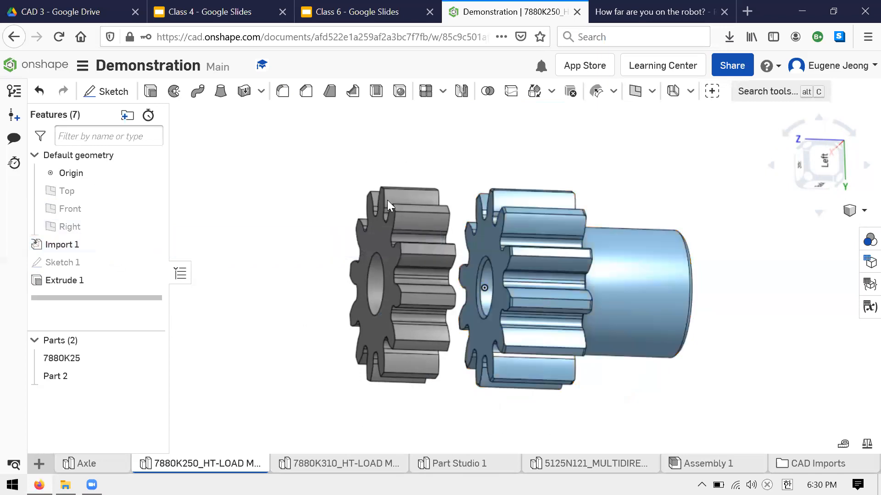
{"action": "scroll", "coordinate": [517, 287], "scroll_direction": "down", "scroll_amount": 2}
{"action": "scroll", "coordinate": [515, 281], "scroll_direction": "up", "scroll_amount": 2}
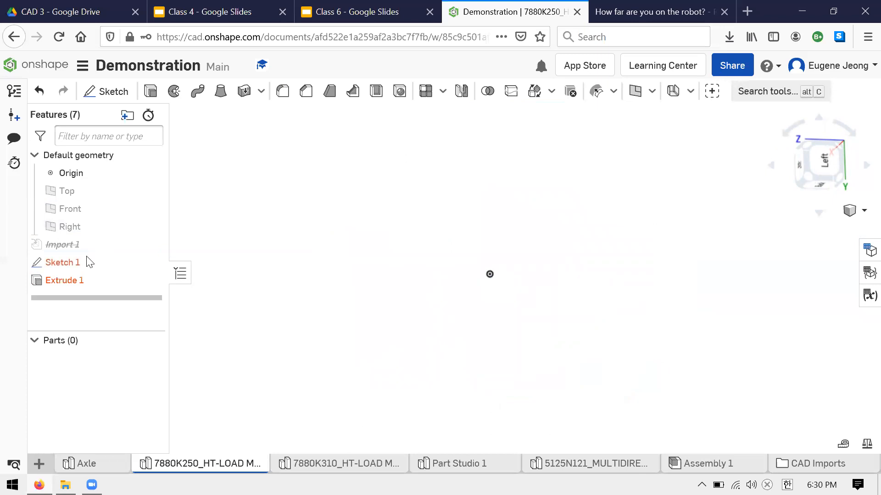
{"action": "right_click", "coordinate": [97, 285]}
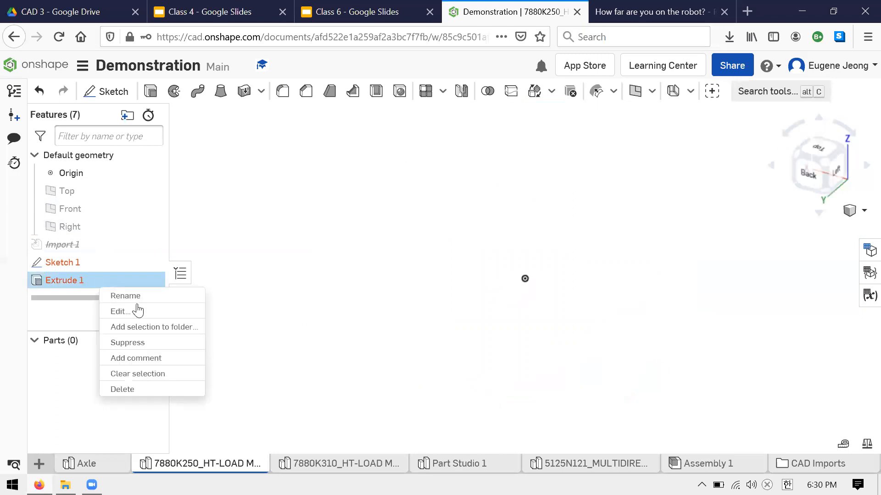
{"action": "right_click", "coordinate": [107, 245], "text": "ctrl"}
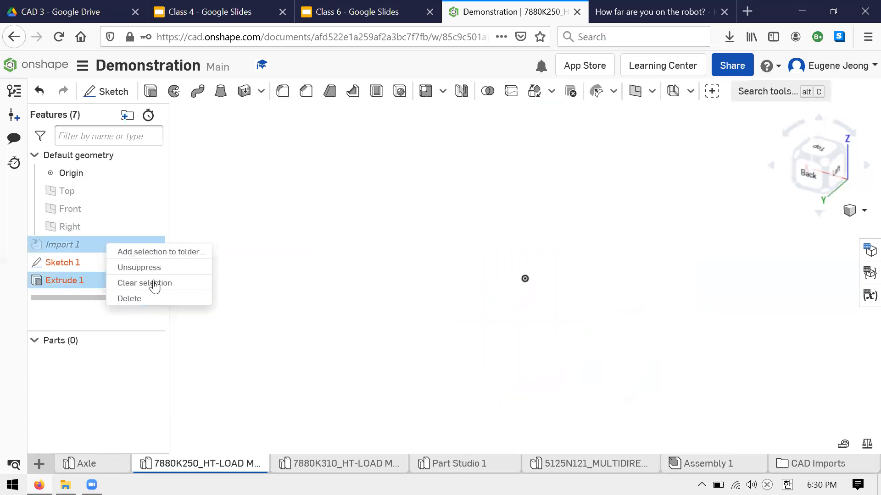
{"action": "left_click", "coordinate": [279, 301]}
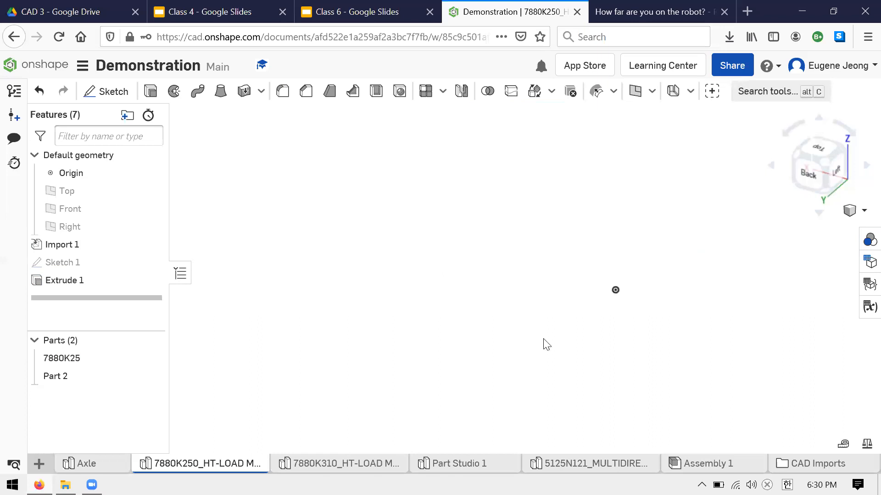
Step: Select Import 1, view its available feature operations, and examine the imported gear body
{"action": "left_click", "coordinate": [70, 248]}
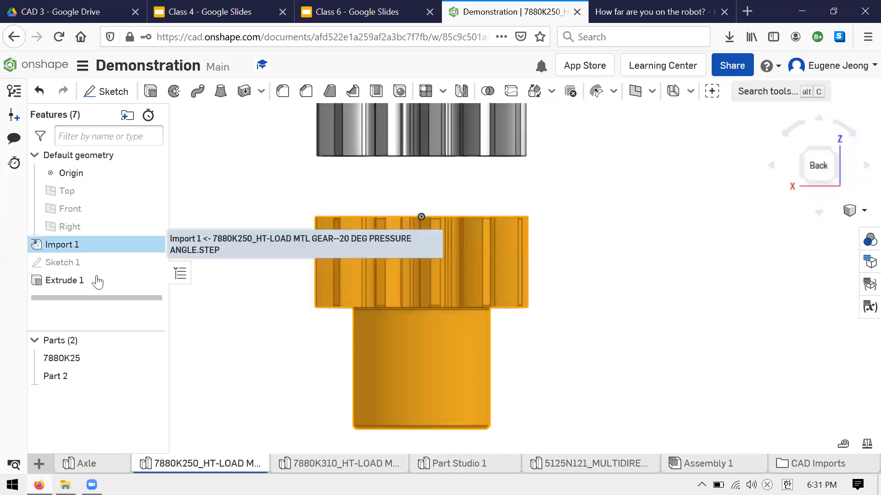
{"action": "right_click", "coordinate": [133, 313]}
{"action": "left_click", "coordinate": [162, 244]}
{"action": "left_click", "coordinate": [109, 247]}
{"action": "right_click", "coordinate": [113, 247]}
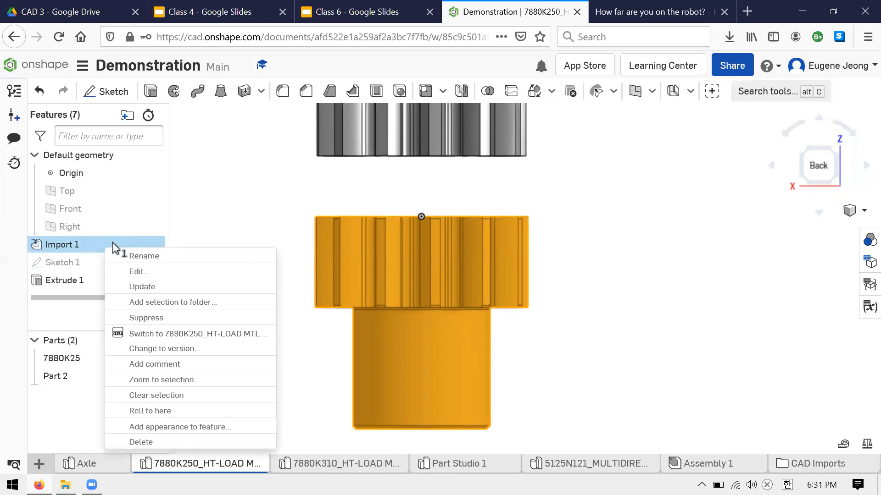
{"action": "right_click_drag", "start_coordinate": [271, 213], "coordinate": [379, 448]}
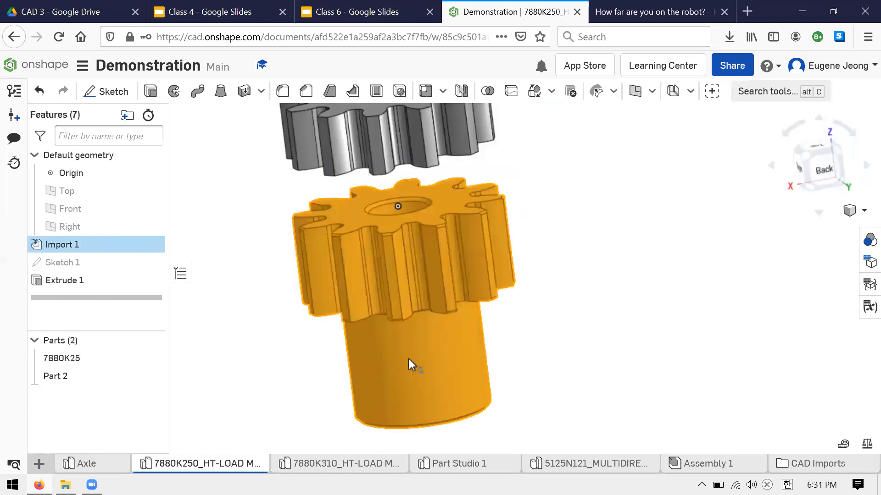
{"action": "scroll", "coordinate": [425, 188], "scroll_direction": "up", "scroll_amount": 3}
{"action": "scroll", "coordinate": [564, 390], "scroll_direction": "down", "scroll_amount": 3}
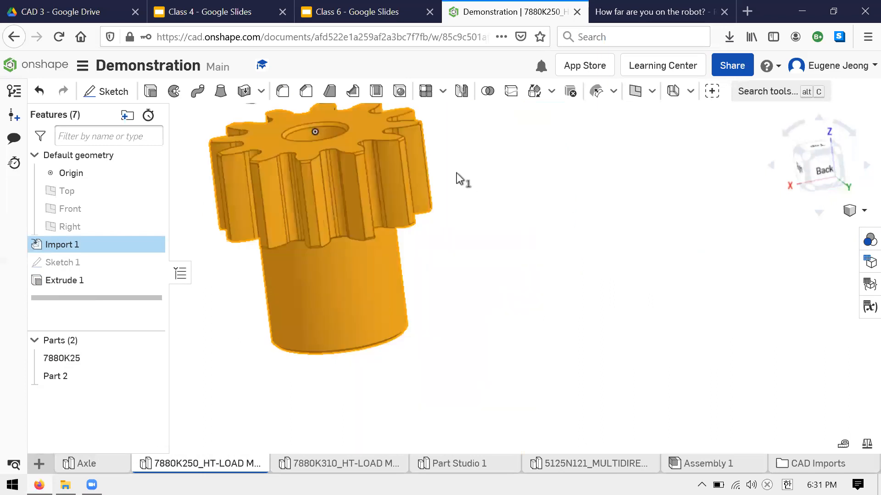
Step: Select Part 2 and compare the extruded gear section with the original gear from several angles
{"action": "right_click", "coordinate": [71, 381]}
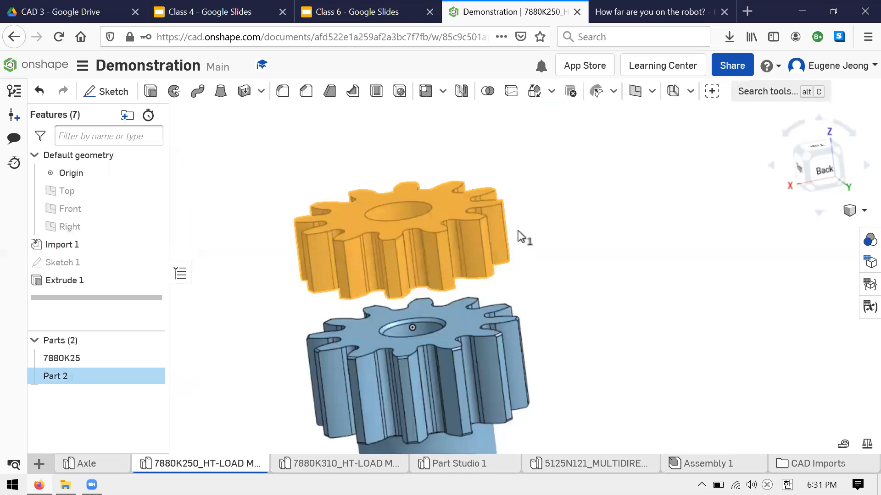
{"action": "right_click_drag", "start_coordinate": [532, 273], "coordinate": [529, 339]}
{"action": "right_click_drag", "start_coordinate": [579, 349], "coordinate": [625, 165]}
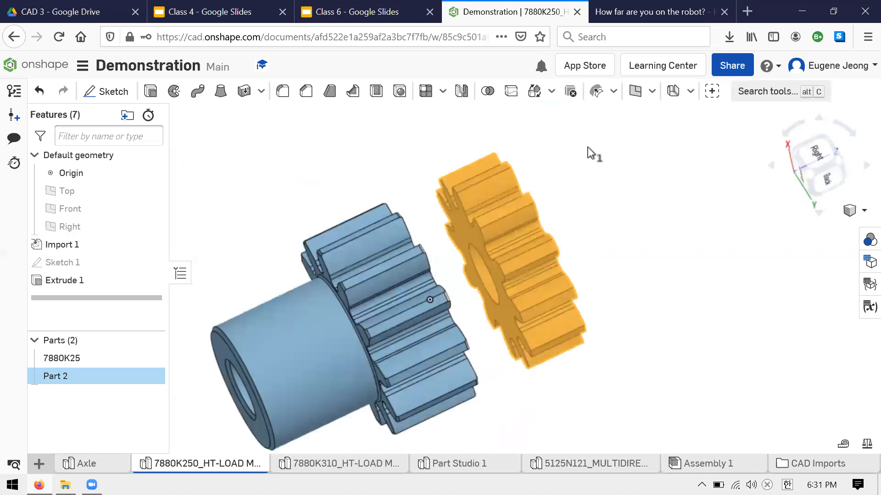
{"action": "left_click", "coordinate": [623, 290]}
{"action": "right_click_drag", "start_coordinate": [539, 190], "coordinate": [656, 183]}
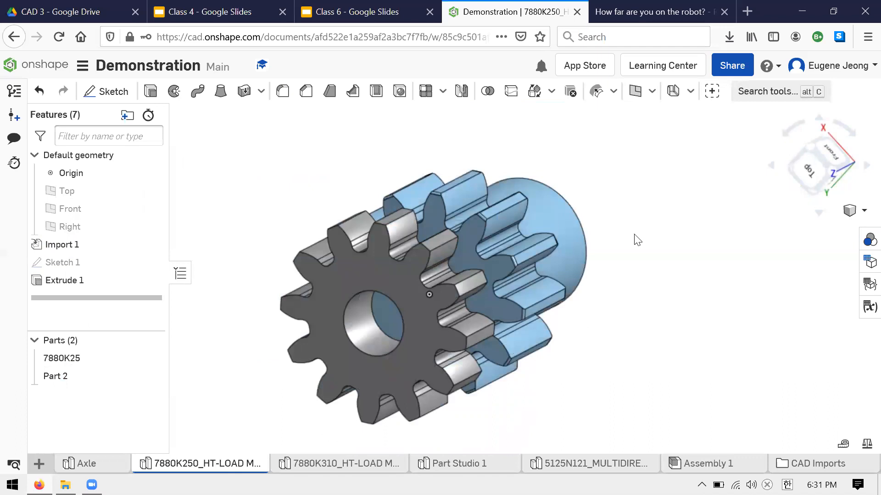
{"action": "right_click_drag", "start_coordinate": [633, 234], "coordinate": [651, 179]}
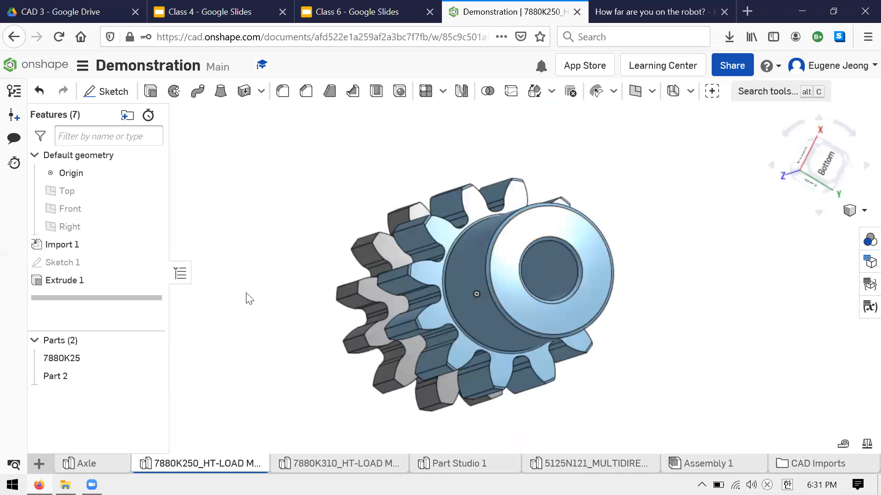
{"action": "right_click_drag", "start_coordinate": [249, 299], "coordinate": [299, 325]}
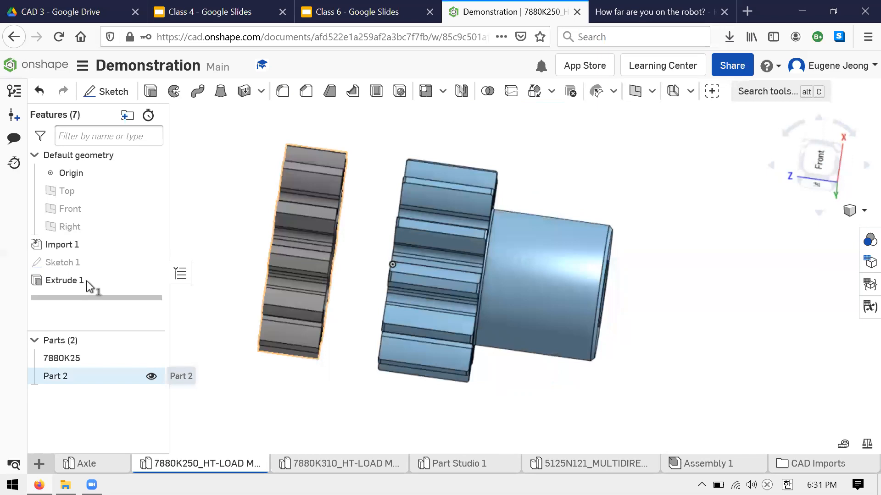
Step: Delete Extrude 1 and Sketch 1, keeping only the imported gear
{"action": "left_click", "coordinate": [87, 280]}
{"action": "key", "text": "Delete"}
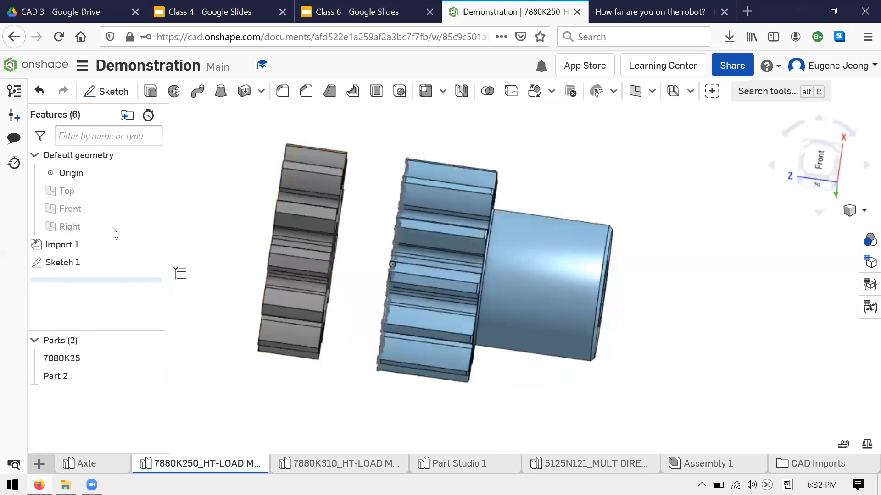
{"action": "left_click", "coordinate": [117, 266]}
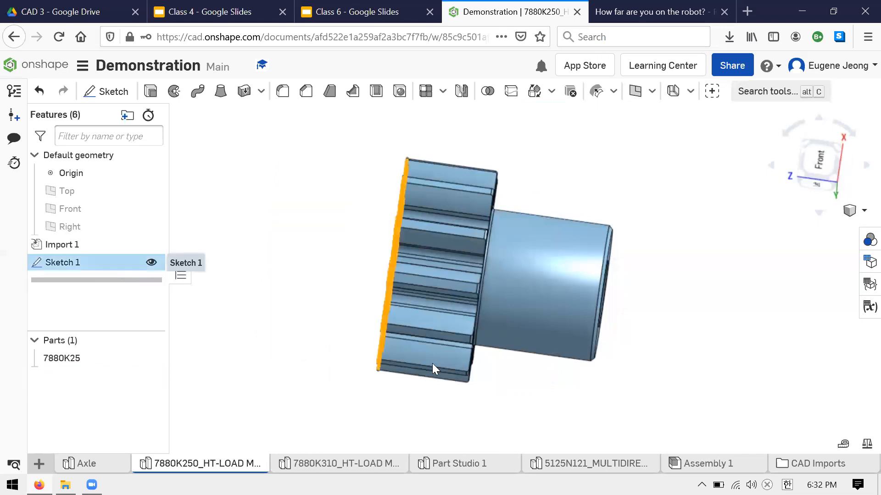
{"action": "key", "text": "Delete"}
Step: Inspect the 7880K25 gear's teeth and hub, and open the 7880K310 gear's part studio
{"action": "right_click_drag", "start_coordinate": [328, 261], "coordinate": [415, 245]}
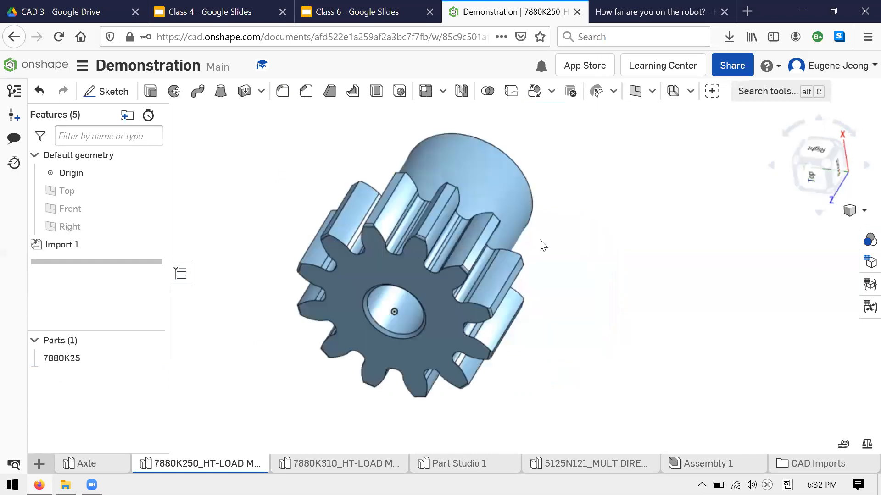
{"action": "right_click_drag", "start_coordinate": [541, 242], "coordinate": [621, 169]}
{"action": "right_click_drag", "start_coordinate": [340, 113], "coordinate": [208, 132]}
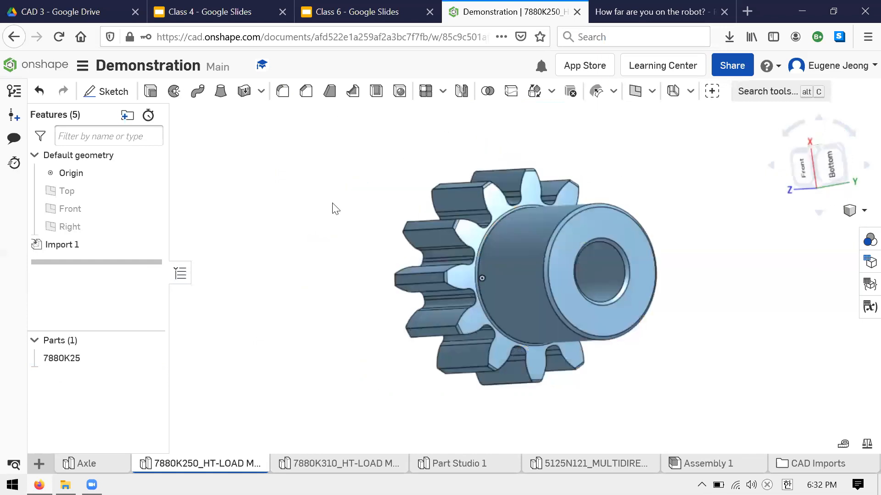
{"action": "right_click_drag", "start_coordinate": [334, 207], "coordinate": [353, 251]}
{"action": "right_click_drag", "start_coordinate": [406, 360], "coordinate": [442, 326]}
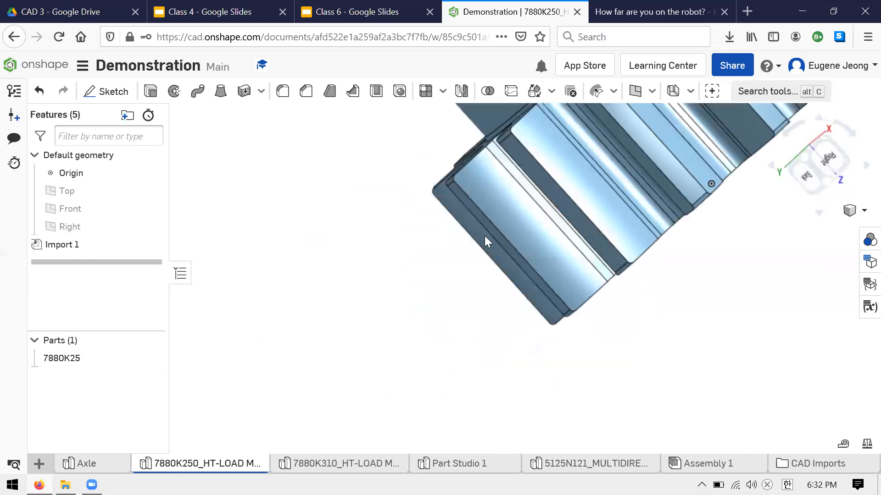
{"action": "right_click_drag", "start_coordinate": [484, 236], "coordinate": [281, 468]}
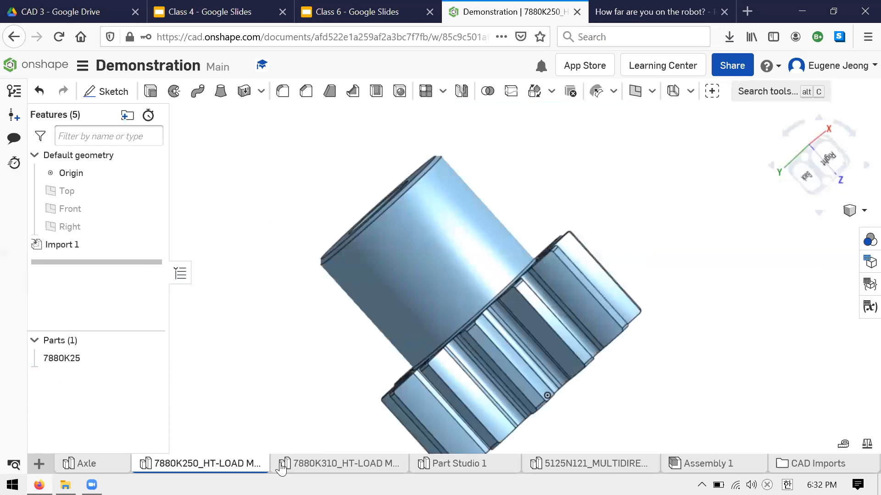
{"action": "left_click", "coordinate": [379, 457]}
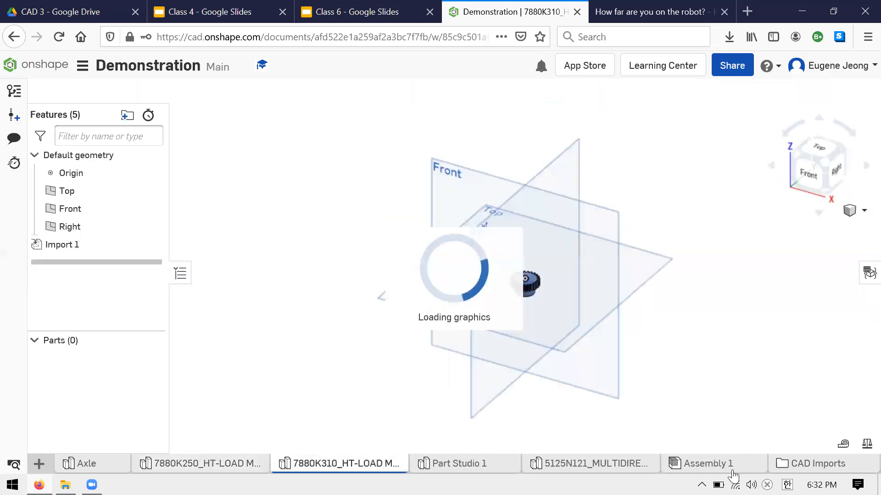
{"action": "mouse_move", "coordinate": [733, 475]}
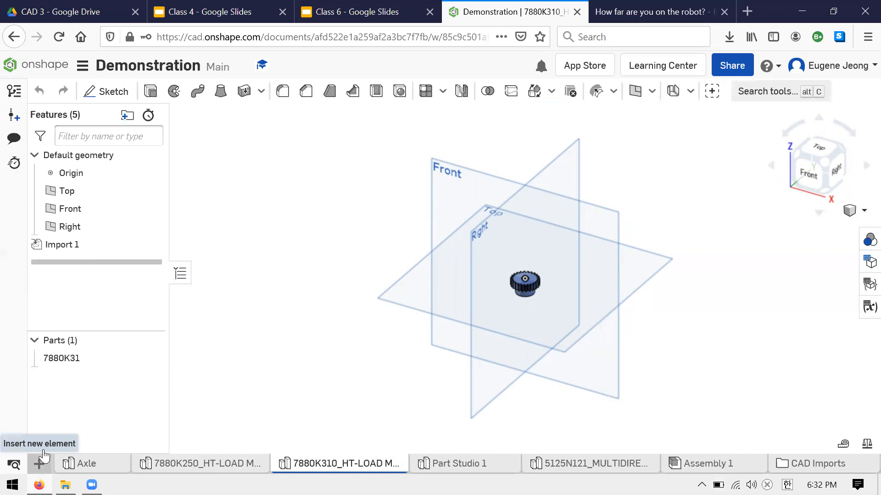
Step: Check the robot progress results on Straw Poll, and return to Onshape for a closer view of the 7880K31 gear
{"action": "left_click", "coordinate": [686, 11]}
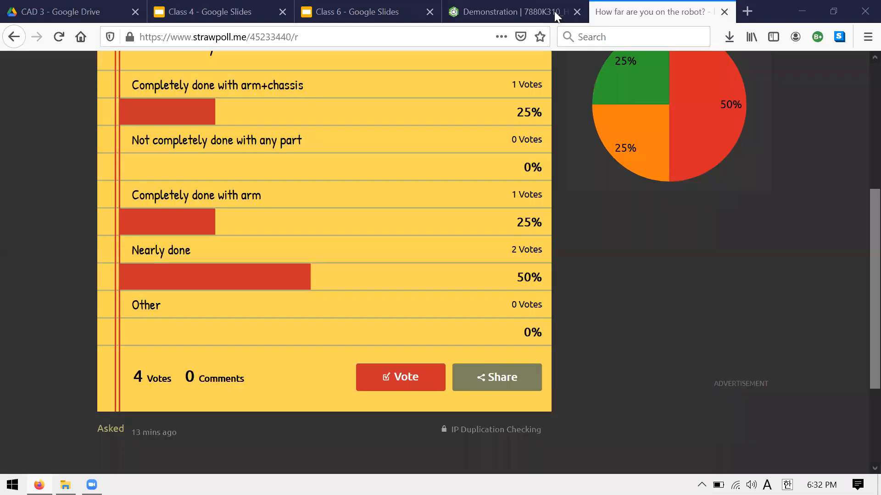
{"action": "key", "text": "ctrl+shift+Tab"}
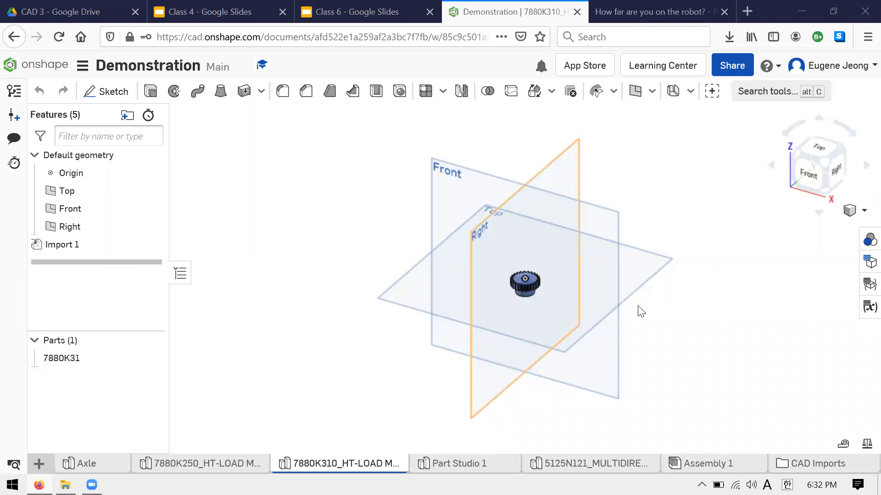
{"action": "scroll", "coordinate": [641, 311], "scroll_direction": "up", "scroll_amount": 3}
{"action": "scroll", "coordinate": [532, 370], "scroll_direction": "up", "scroll_amount": 4}
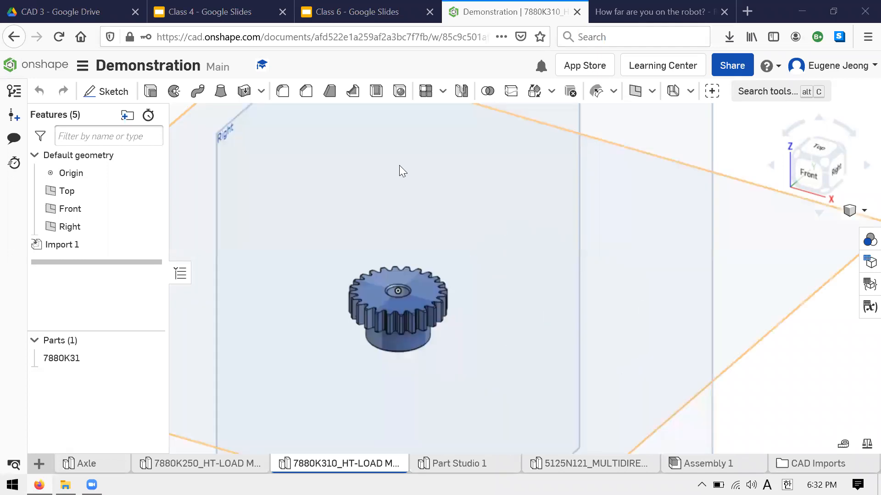
Step: Create a new part studio in the Demonstration document after viewing the 7880K310 gear
{"action": "scroll", "coordinate": [416, 190], "scroll_direction": "down", "scroll_amount": 1}
{"action": "scroll", "coordinate": [432, 198], "scroll_direction": "up", "scroll_amount": 4}
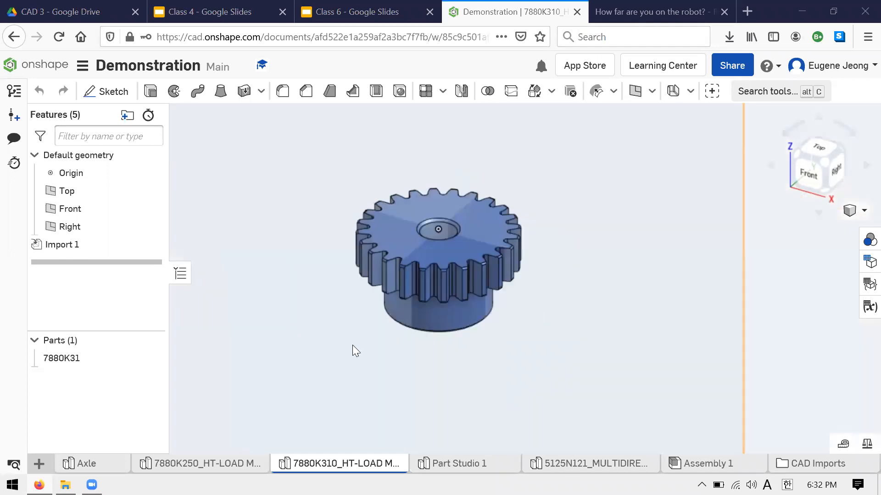
{"action": "scroll", "coordinate": [353, 345], "scroll_direction": "down", "scroll_amount": 2}
{"action": "left_click", "coordinate": [39, 464]}
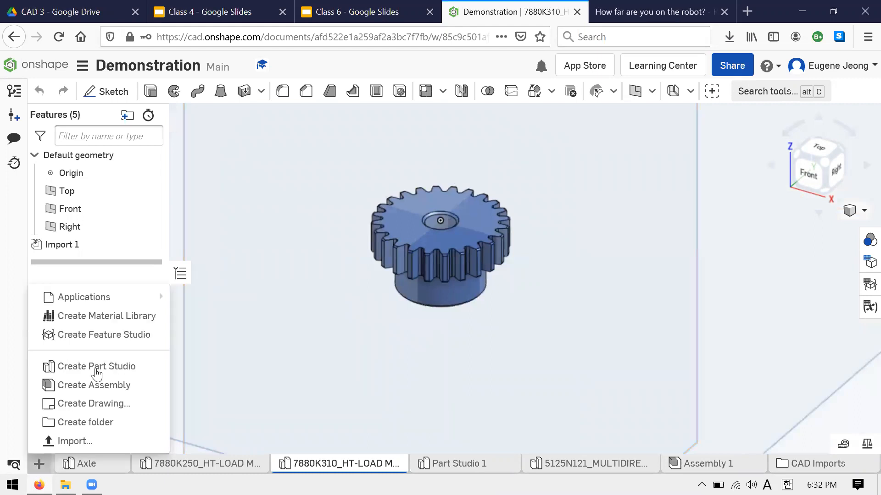
{"action": "left_click", "coordinate": [126, 371]}
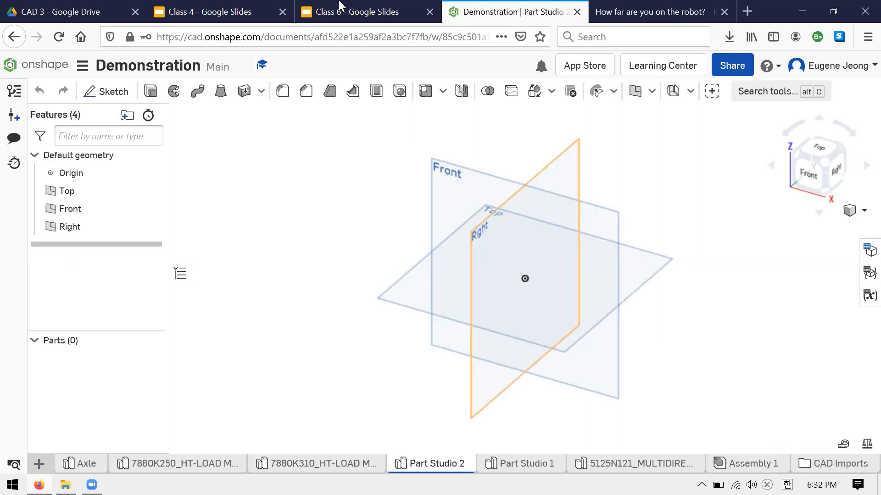
Step: Review the Project 3 drivetrain overview and constraints in the Class 6 slides, and return to the new part studio in Onshape
{"action": "key", "text": "ctrl+shift+Tab"}
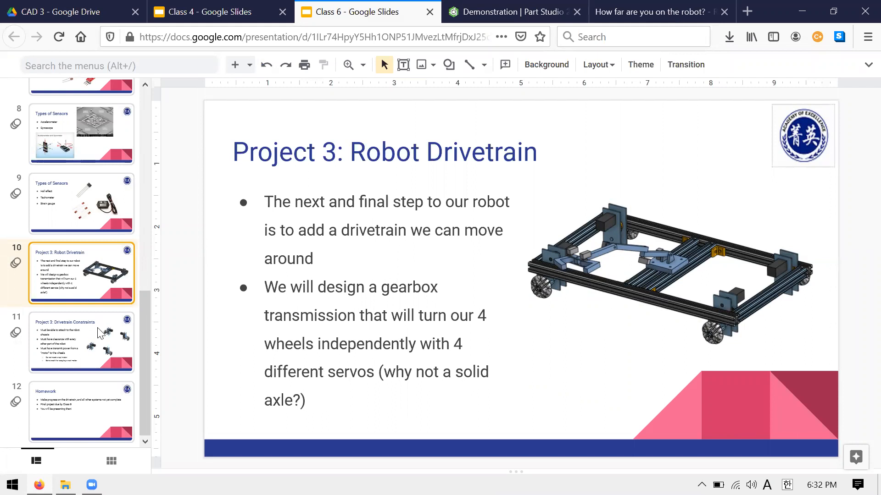
{"action": "key", "text": "Down"}
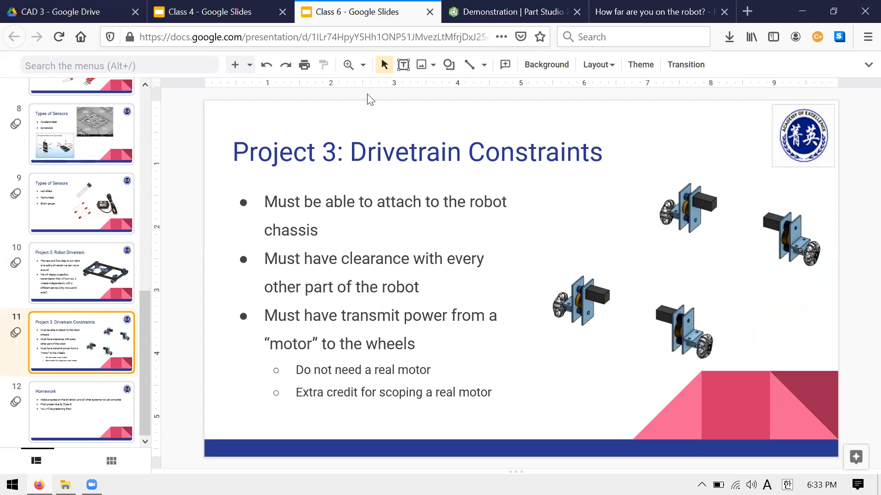
{"action": "left_click", "coordinate": [573, 6]}
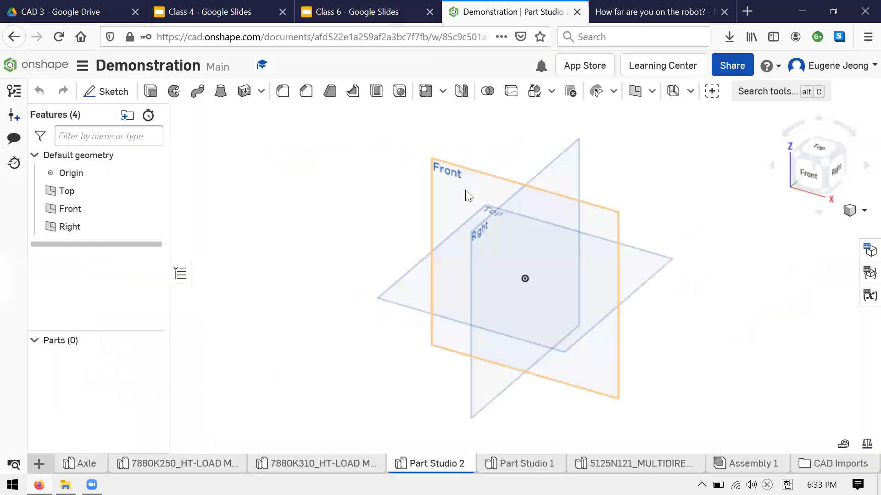
Step: Start a sketch on the Front plane and draw a horizontal line about 2.9 in long from the origin
{"action": "left_click", "coordinate": [467, 195]}
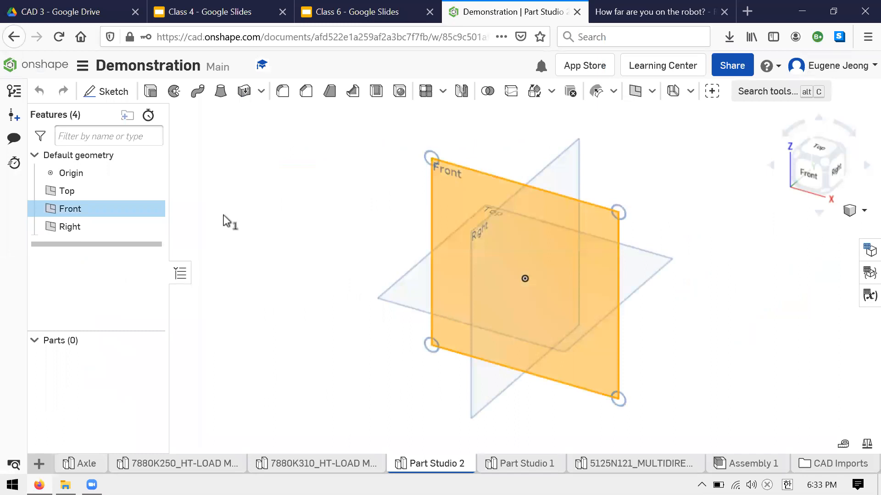
{"action": "key", "text": "n"}
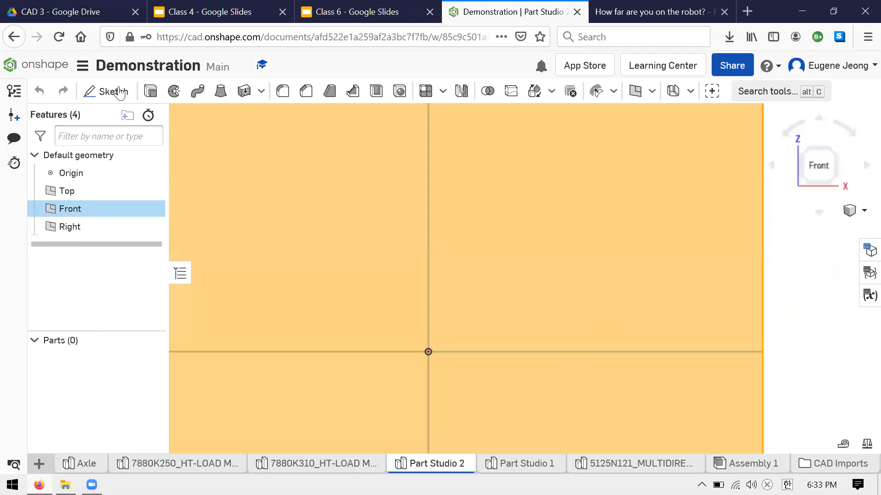
{"action": "key", "text": "shift+s"}
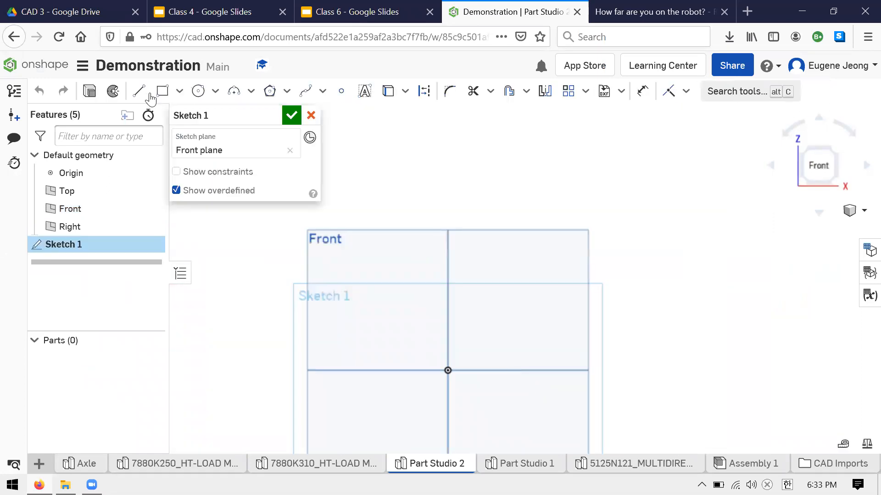
{"action": "left_click", "coordinate": [134, 94]}
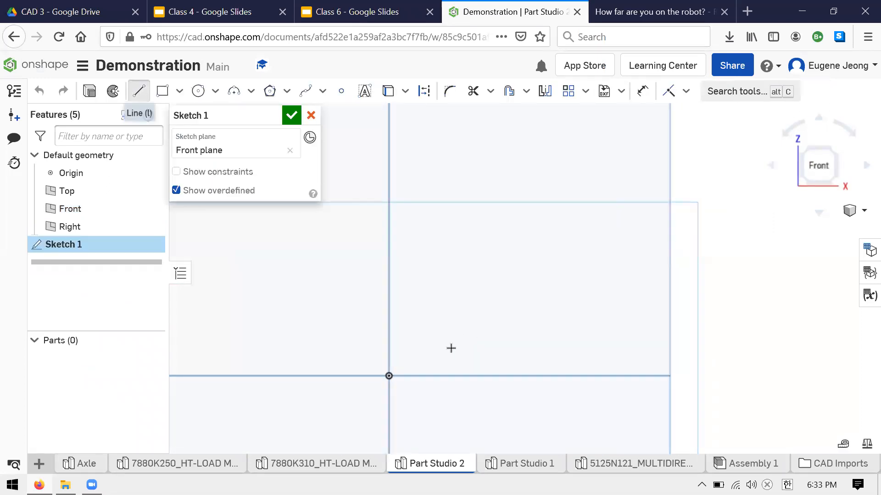
{"action": "left_click", "coordinate": [388, 376]}
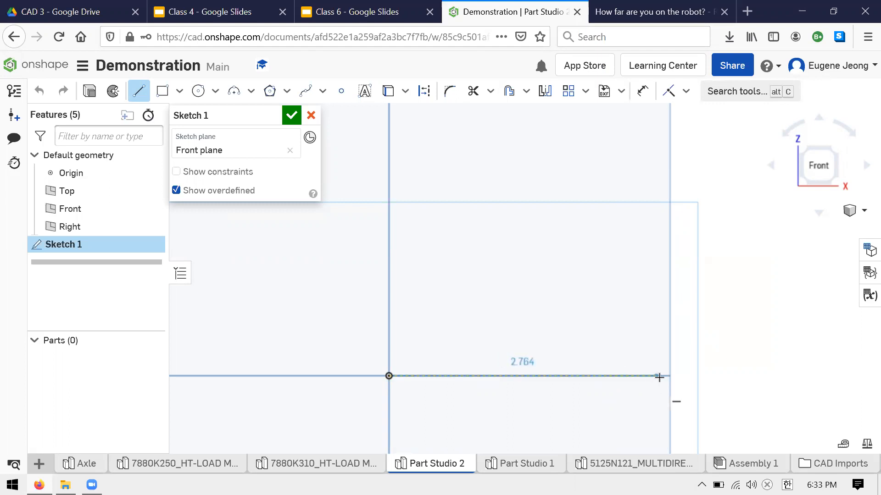
{"action": "left_click", "coordinate": [661, 376]}
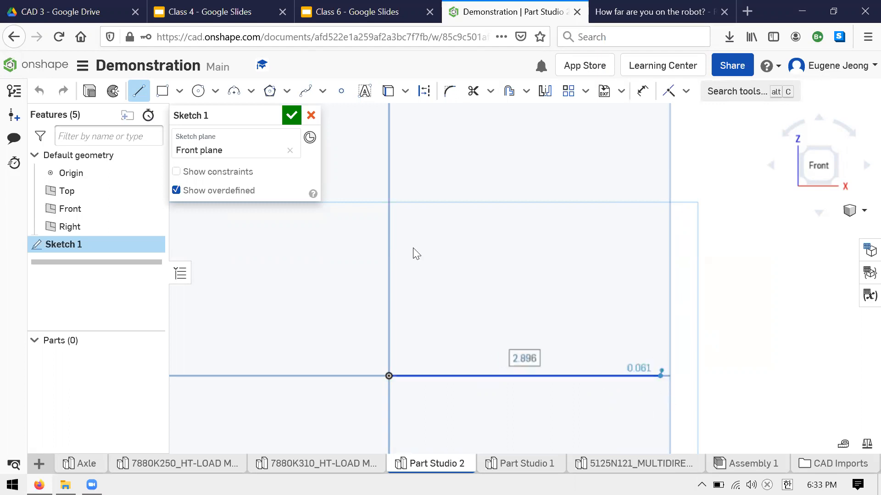
{"action": "key", "text": "Escape"}
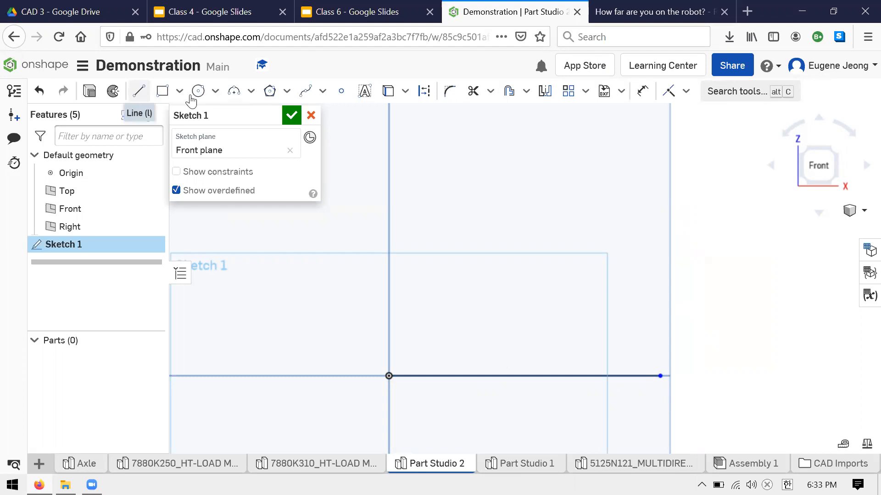
Step: Draw a vertical line about 0.93 in long upward from the midpoint of the horizontal line
{"action": "key", "text": "c"}
{"action": "left_click", "coordinate": [145, 93]}
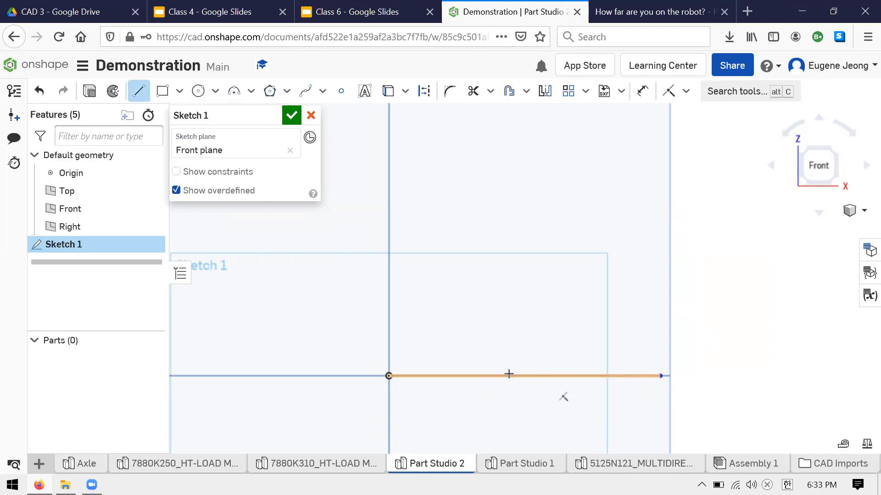
{"action": "left_click", "coordinate": [525, 273]}
{"action": "left_click_drag", "start_coordinate": [527, 252], "coordinate": [525, 247]}
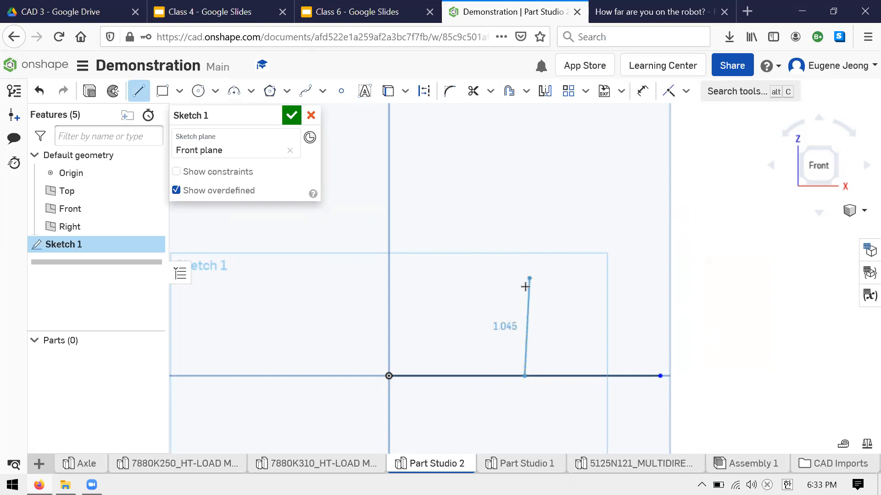
{"action": "left_click", "coordinate": [525, 287]}
{"action": "key", "text": "Escape"}
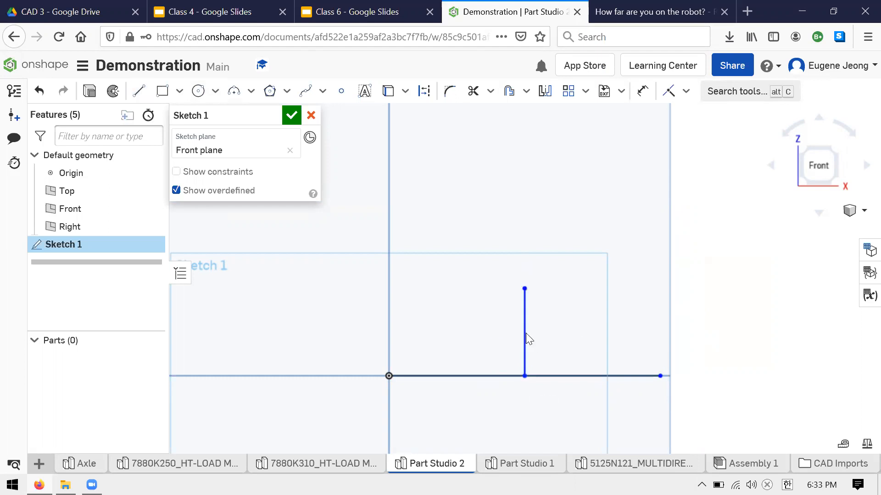
{"action": "left_click", "coordinate": [526, 342]}
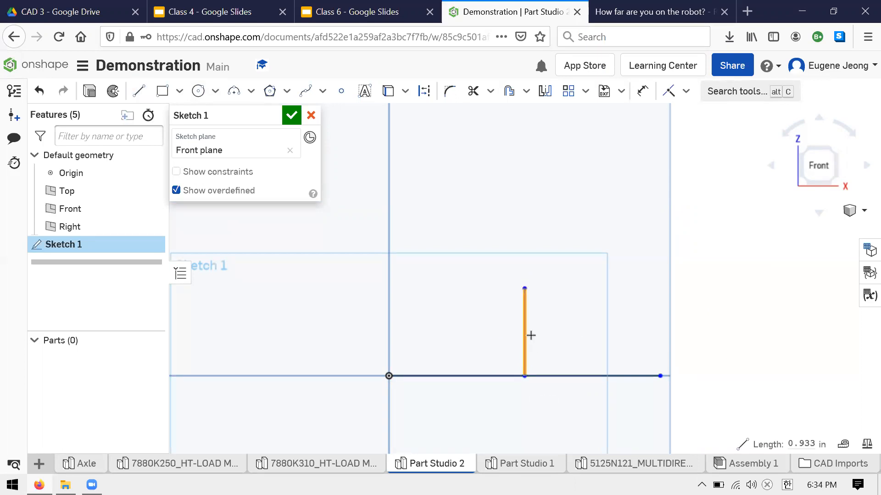
{"action": "key", "text": "e"}
{"action": "left_click", "coordinate": [526, 326]}
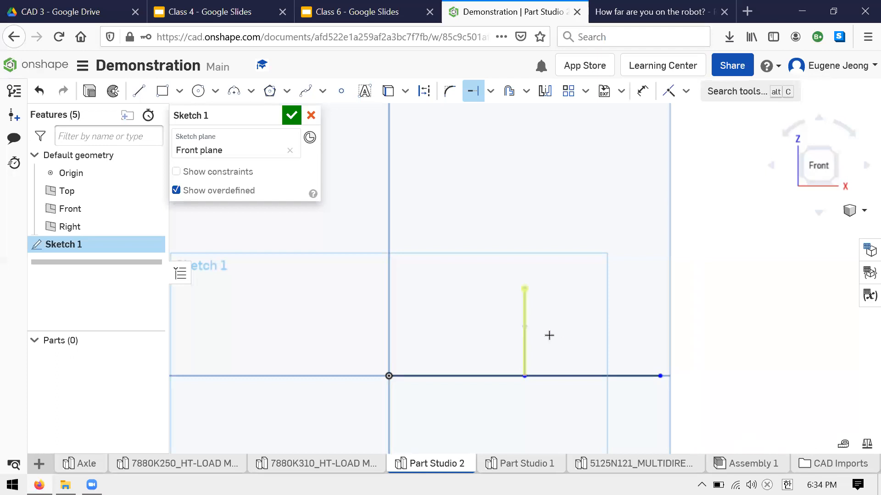
{"action": "key", "text": "shift+m"}
{"action": "key", "text": "Escape"}
{"action": "left_click", "coordinate": [525, 312]}
{"action": "key", "text": "Escape"}
Step: Lengthen the vertical line to about 1.6 in and convert it to construction geometry
{"action": "left_click_drag", "start_coordinate": [525, 330], "coordinate": [517, 225]}
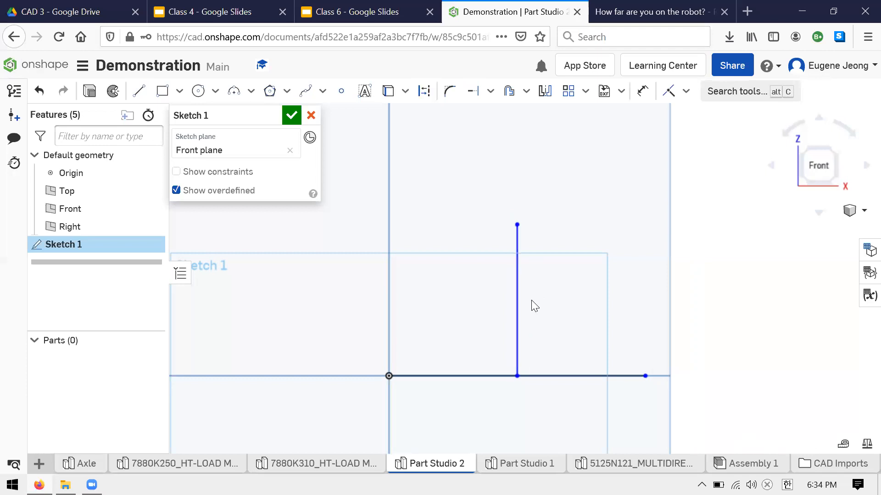
{"action": "left_click", "coordinate": [518, 289]}
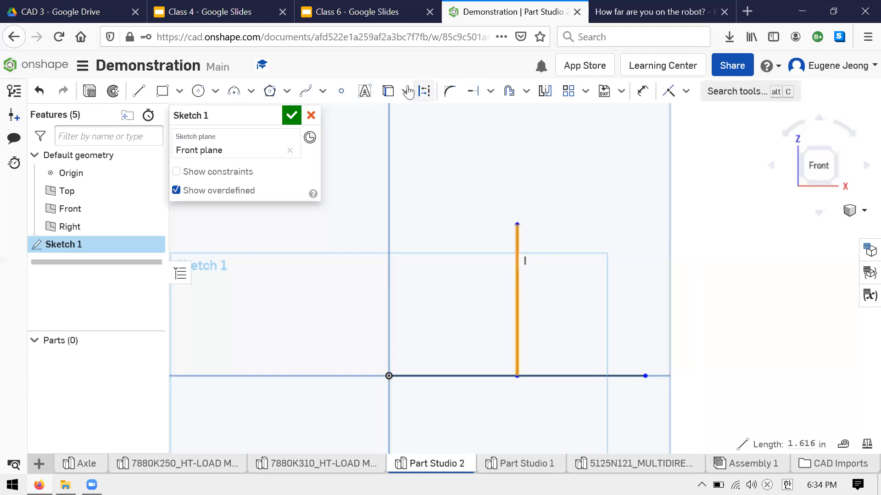
{"action": "left_click", "coordinate": [424, 91]}
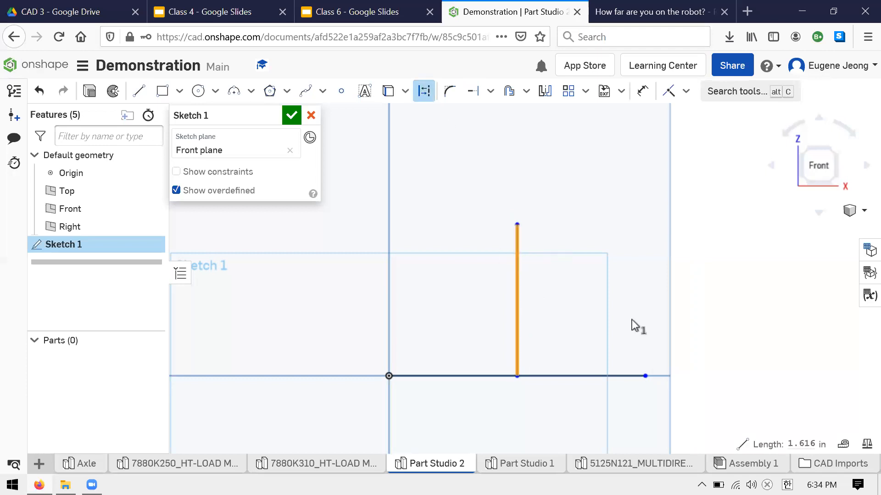
{"action": "left_click", "coordinate": [609, 294]}
Step: Draw a circle centred on the upper end of the construction line and set its diameter to 0.375 in
{"action": "left_click", "coordinate": [199, 91]}
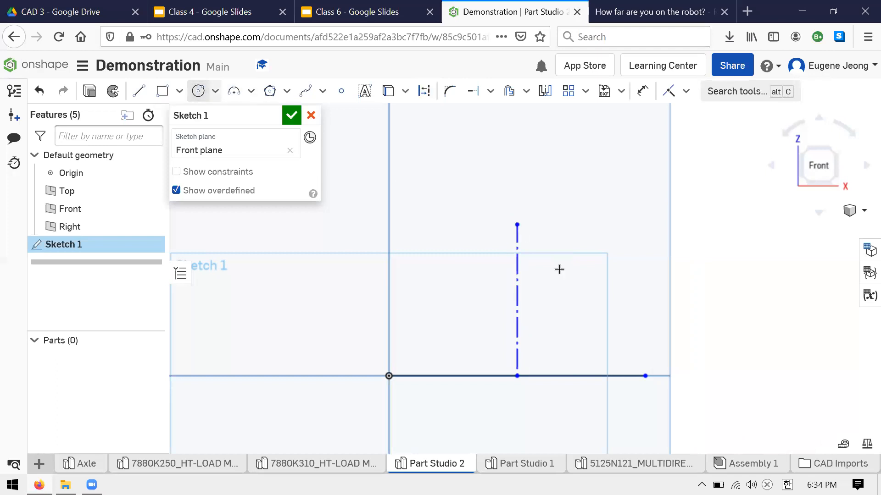
{"action": "left_click", "coordinate": [517, 223]}
{"action": "left_click", "coordinate": [531, 211]}
{"action": "key", "text": "d"}
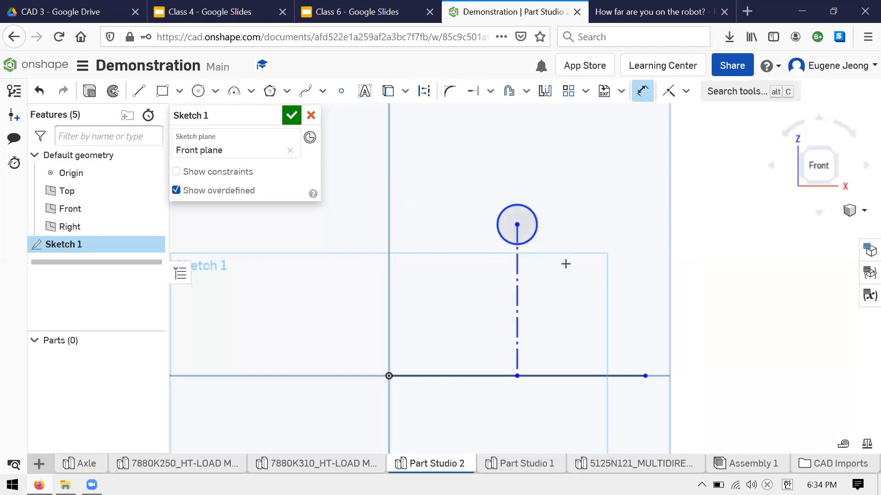
{"action": "left_click", "coordinate": [530, 241]}
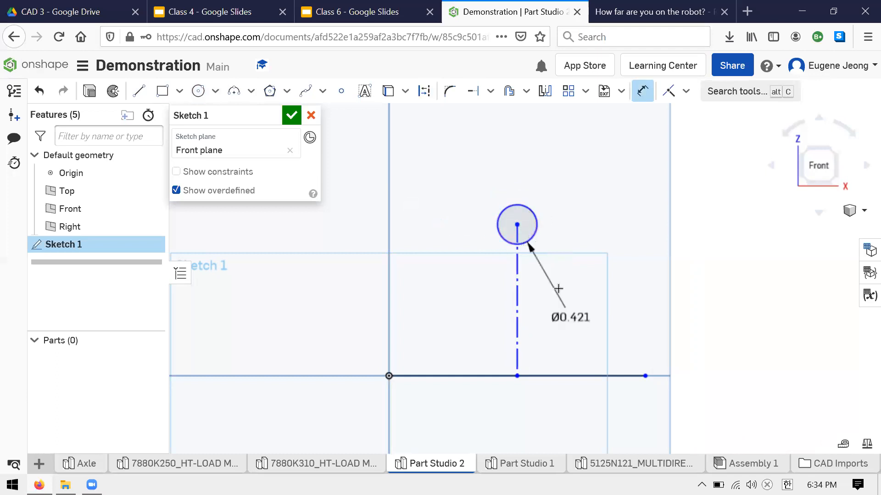
{"action": "left_click", "coordinate": [571, 278]}
{"action": "type", "text": "0.421"}
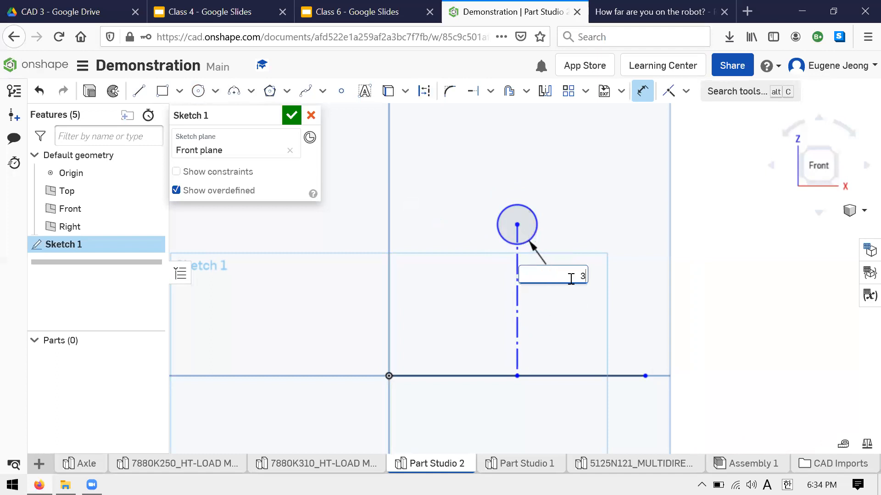
{"action": "key", "text": "Return"}
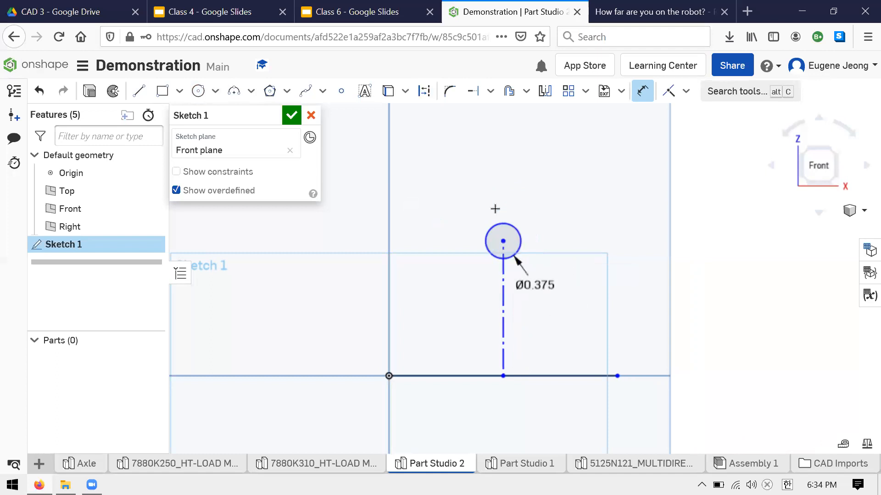
Step: Draw a larger concentric circle around the 0.375 in circle and set its diameter to 0.75 in
{"action": "left_click", "coordinate": [199, 92]}
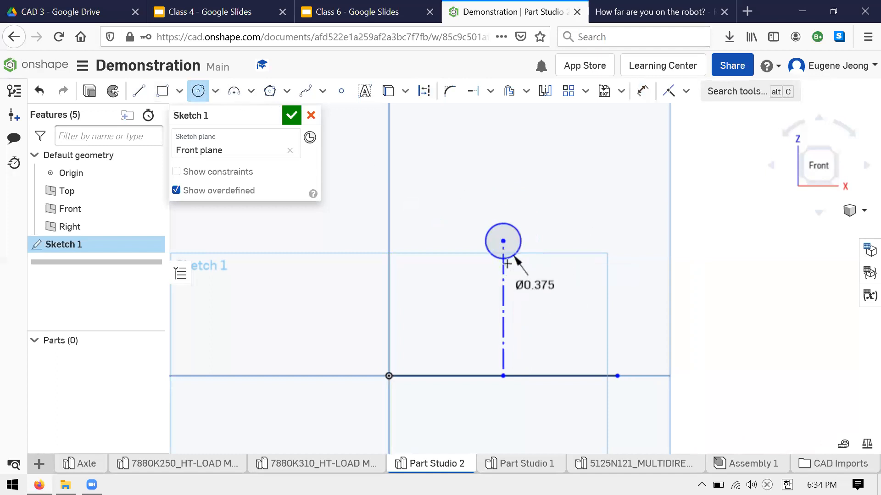
{"action": "left_click", "coordinate": [503, 241]}
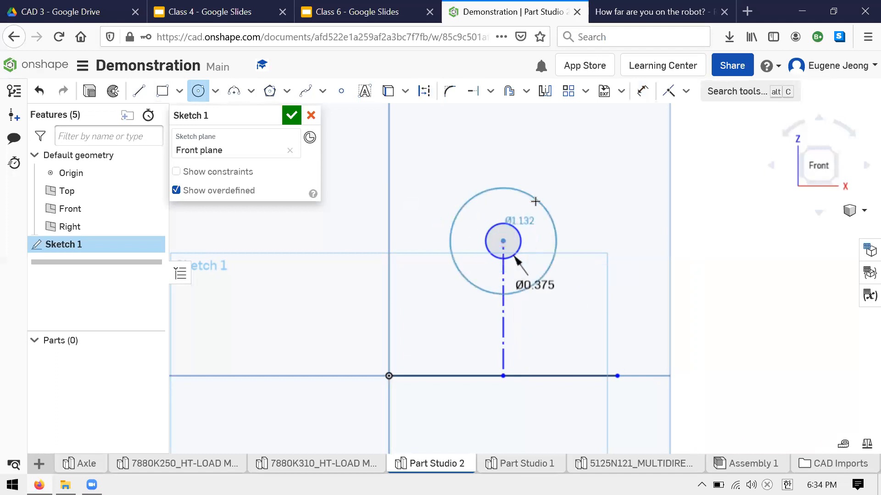
{"action": "left_click", "coordinate": [532, 208]}
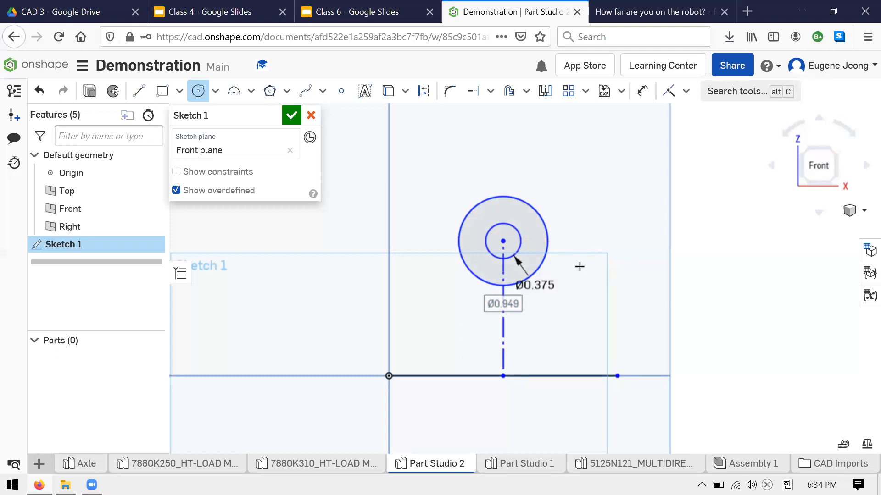
{"action": "key", "text": "d"}
{"action": "left_click", "coordinate": [548, 255]}
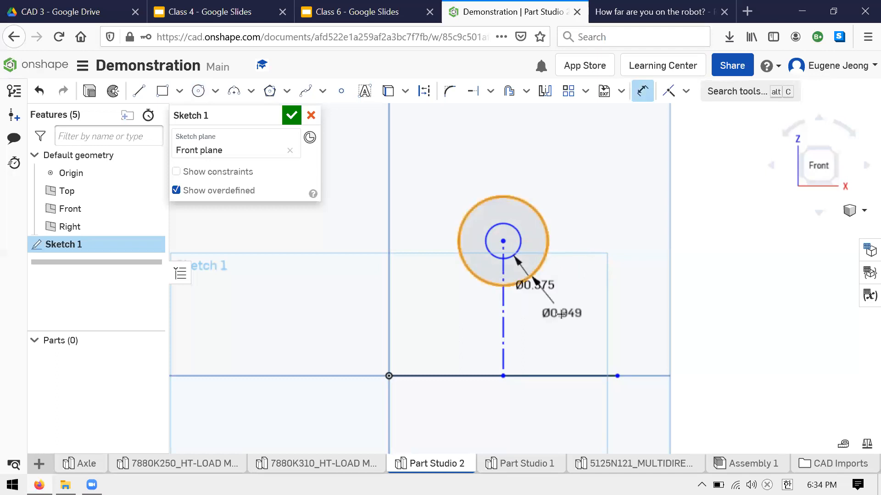
{"action": "left_click", "coordinate": [590, 325]}
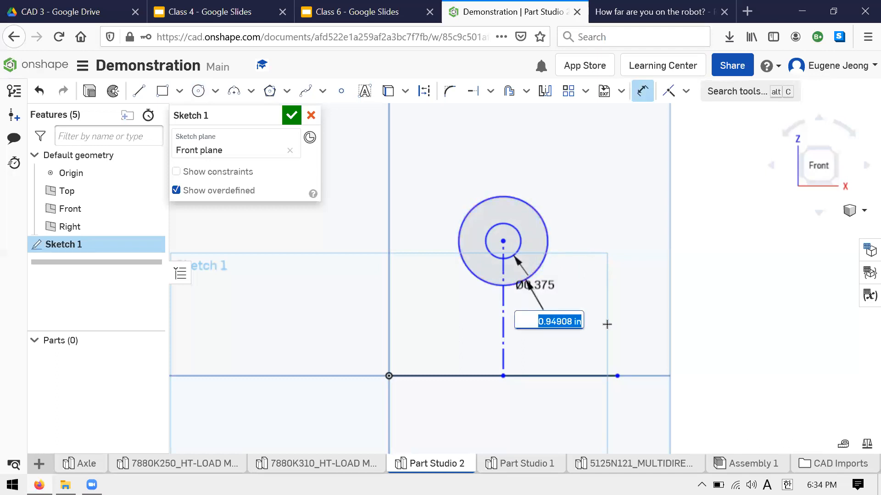
{"action": "type", "text": "0.75"}
{"action": "key", "text": "Return"}
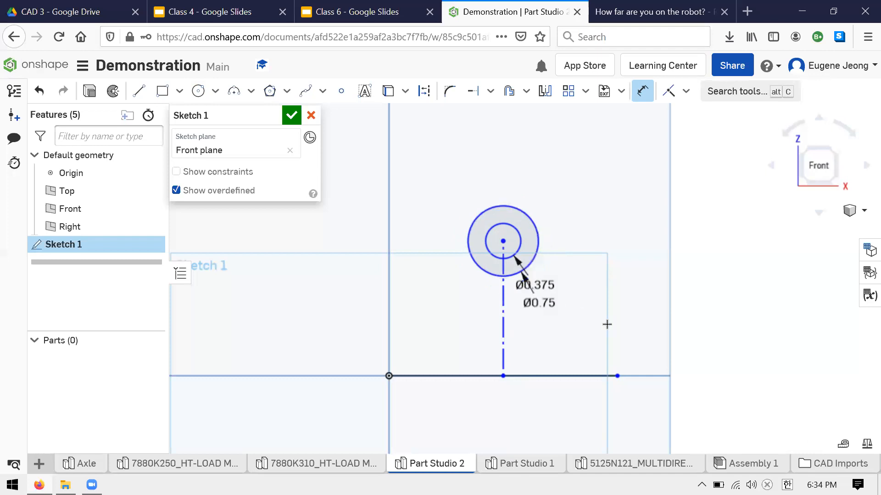
Step: Move the concentric circles down along with the construction line's upper end, closer to the horizontal base line
{"action": "scroll", "coordinate": [572, 293], "scroll_direction": "down", "scroll_amount": 1}
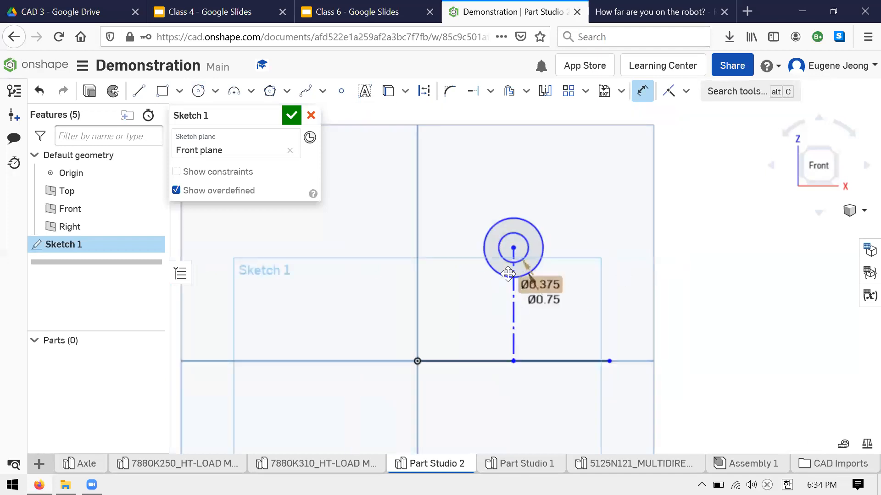
{"action": "scroll", "coordinate": [525, 282], "scroll_direction": "up", "scroll_amount": 2}
{"action": "scroll", "coordinate": [518, 257], "scroll_direction": "up", "scroll_amount": 1}
{"action": "key", "text": "Escape"}
{"action": "mouse_move", "coordinate": [508, 216]}
{"action": "left_mouse_down"}
{"action": "mouse_move", "coordinate": [512, 262]}
{"action": "mouse_move", "coordinate": [530, 307]}
{"action": "mouse_move", "coordinate": [537, 285]}
{"action": "left_mouse_up"}
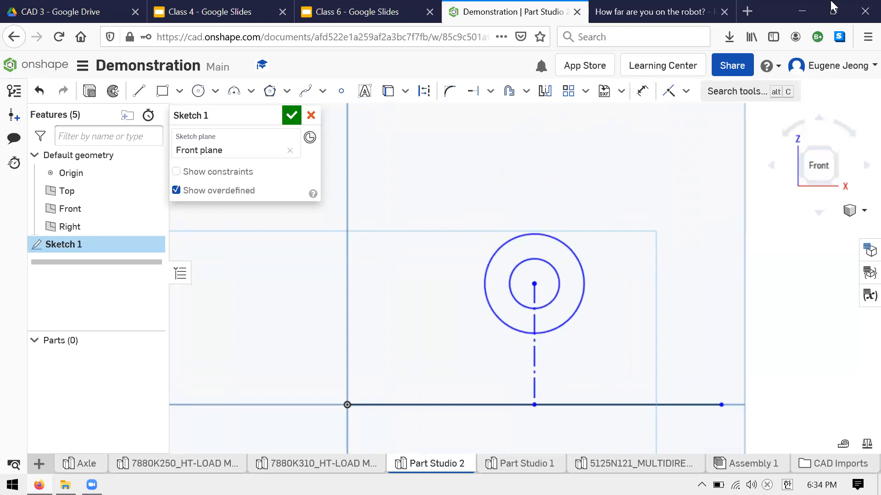
{"action": "right_click_drag", "start_coordinate": [670, 226], "coordinate": [664, 307]}
{"action": "right_click_drag", "start_coordinate": [682, 260], "coordinate": [675, 234]}
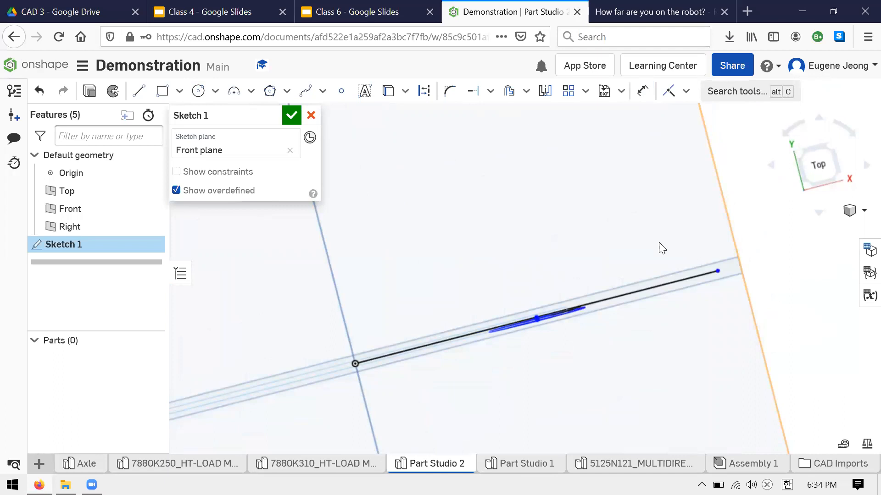
Step: Return to the view normal to the sketch and move the concentric circles' centre closer to the base line
{"action": "mouse_move", "coordinate": [643, 243]}
{"action": "right_mouse_down"}
{"action": "mouse_move", "coordinate": [635, 186]}
{"action": "mouse_move", "coordinate": [640, 197]}
{"action": "right_mouse_up"}
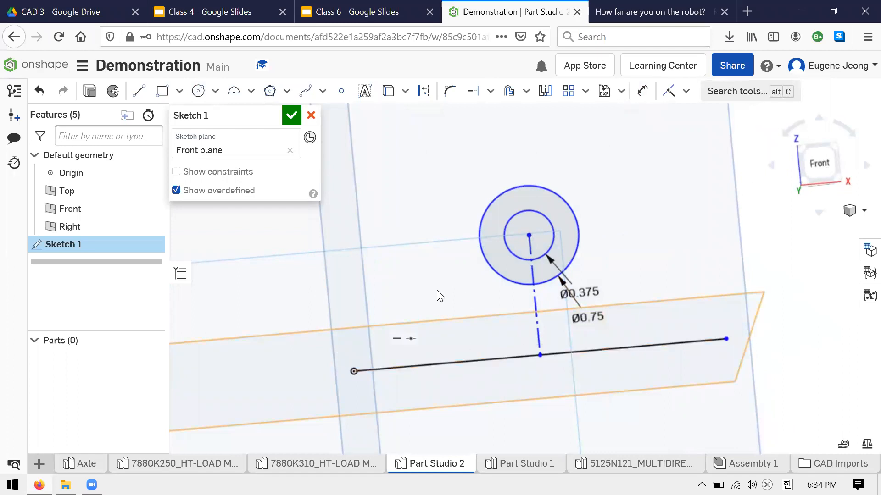
{"action": "key", "text": "n"}
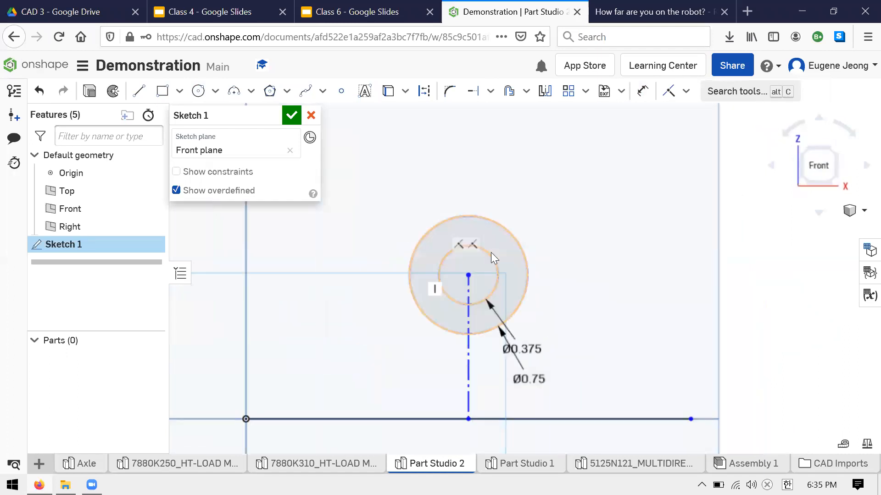
{"action": "left_click_drag", "start_coordinate": [467, 274], "coordinate": [501, 296]}
{"action": "scroll", "coordinate": [436, 274], "scroll_direction": "up", "scroll_amount": 1}
{"action": "scroll", "coordinate": [421, 260], "scroll_direction": "down", "scroll_amount": 1}
{"action": "scroll", "coordinate": [541, 397], "scroll_direction": "down", "scroll_amount": 3}
{"action": "scroll", "coordinate": [423, 283], "scroll_direction": "down", "scroll_amount": 1}
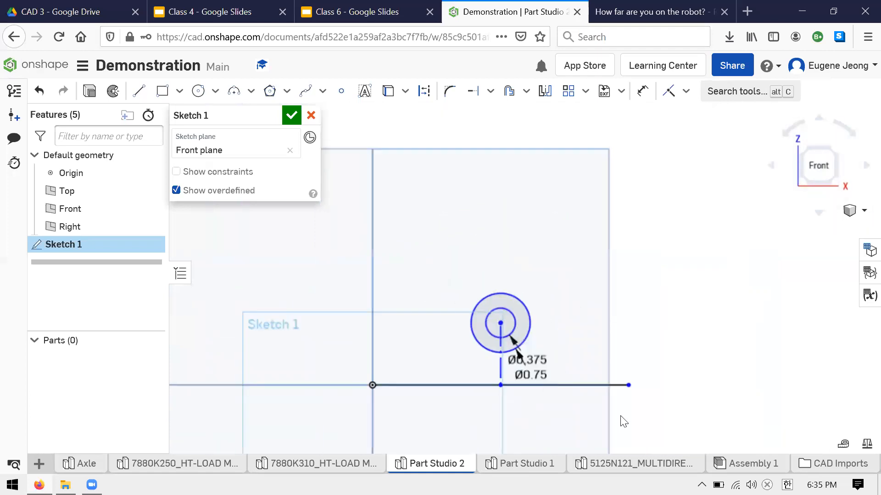
Step: Draw a vertical line about 0.275 in up from the origin and continue it with a horizontal line about 0.8 in long towards the circles
{"action": "scroll", "coordinate": [624, 422], "scroll_direction": "up", "scroll_amount": 2}
{"action": "left_click", "coordinate": [138, 91]}
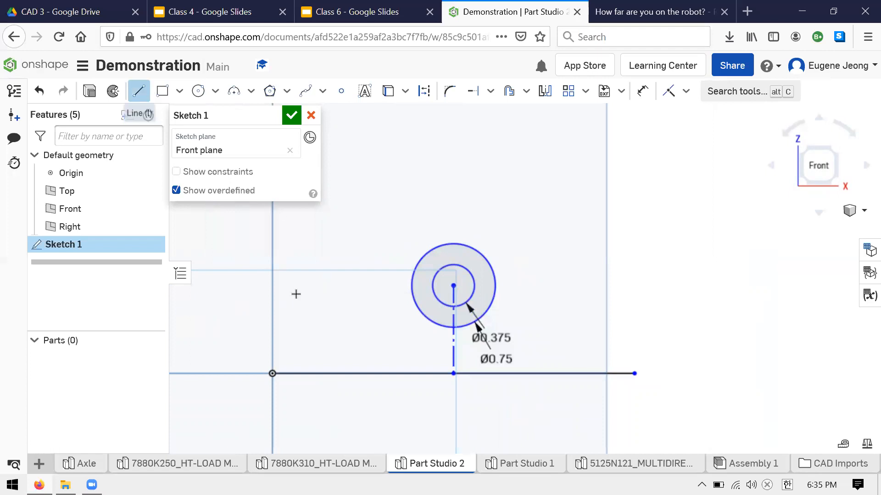
{"action": "left_click", "coordinate": [272, 373]}
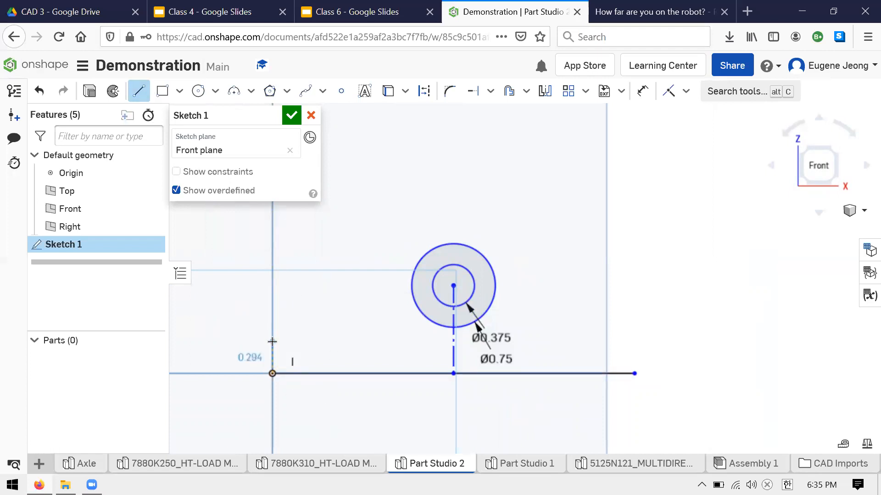
{"action": "left_click", "coordinate": [286, 339]}
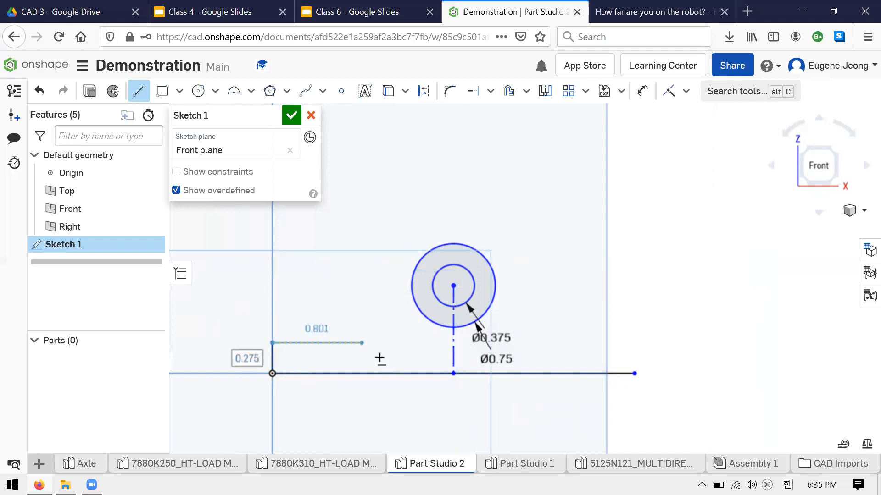
{"action": "left_click", "coordinate": [363, 345]}
{"action": "key", "text": "Escape"}
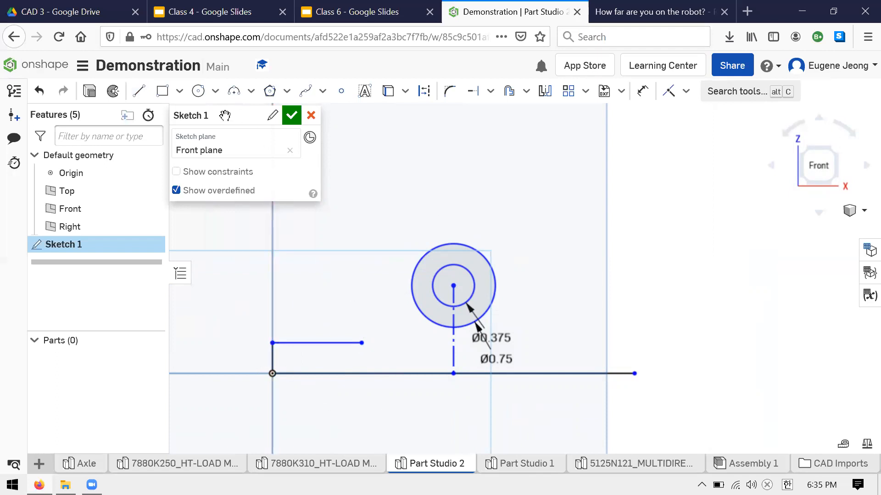
Step: Draw a tangent arc of about 0.46 in radius from the short horizontal line's free end up to the outer circle
{"action": "left_click", "coordinate": [251, 91]}
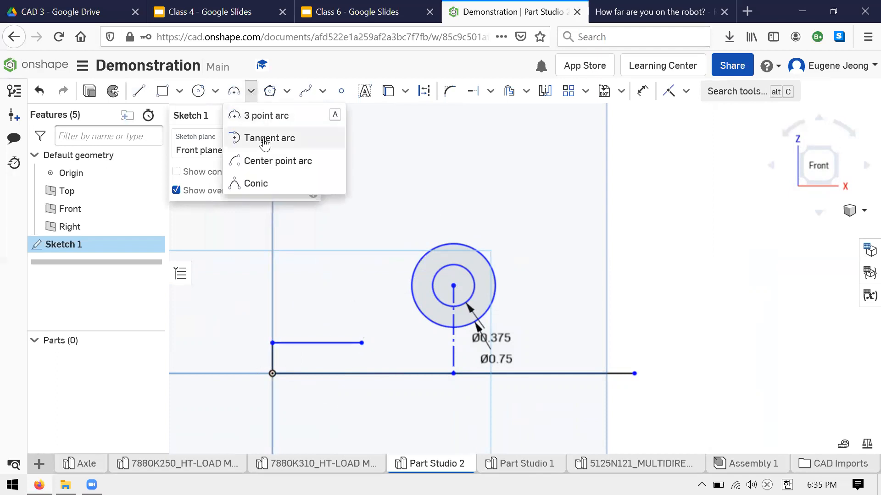
{"action": "left_click", "coordinate": [265, 140]}
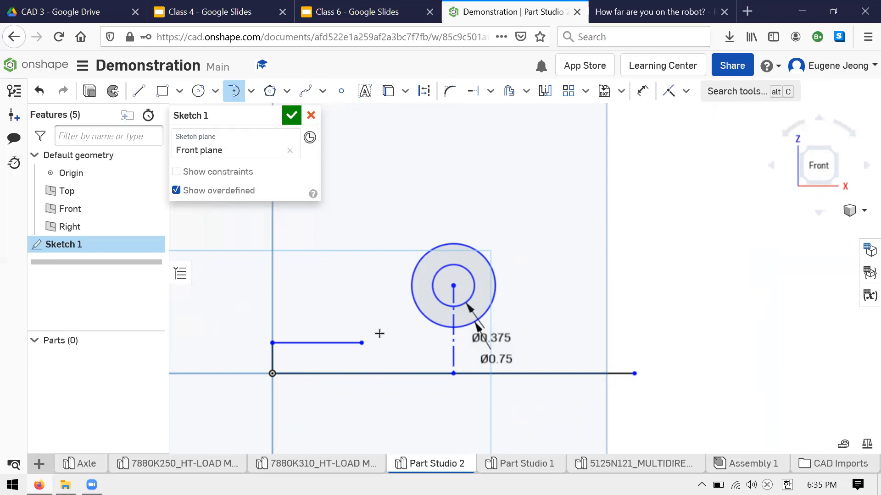
{"action": "left_click", "coordinate": [362, 344]}
{"action": "left_click", "coordinate": [409, 281]}
{"action": "key", "text": "Escape"}
Step: Make the arc tangent to the outer circle with a Tangent constraint
{"action": "left_click", "coordinate": [405, 322]}
{"action": "right_click", "coordinate": [430, 323]}
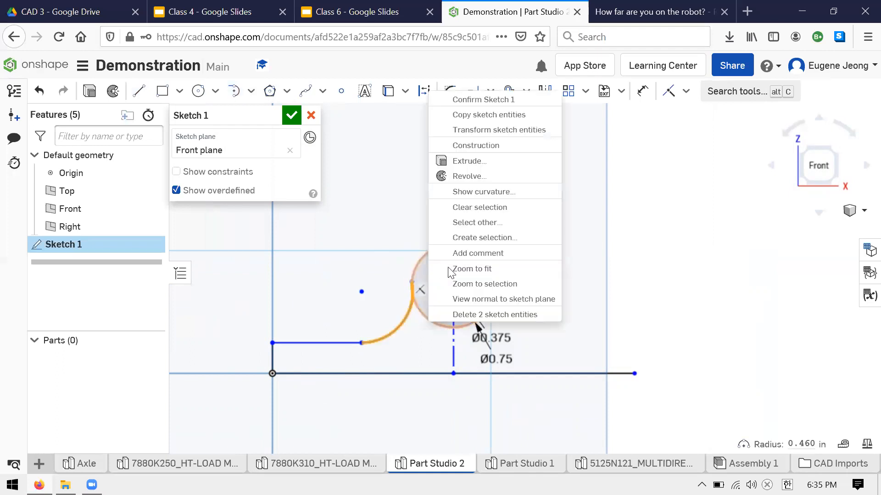
{"action": "key", "text": "Escape"}
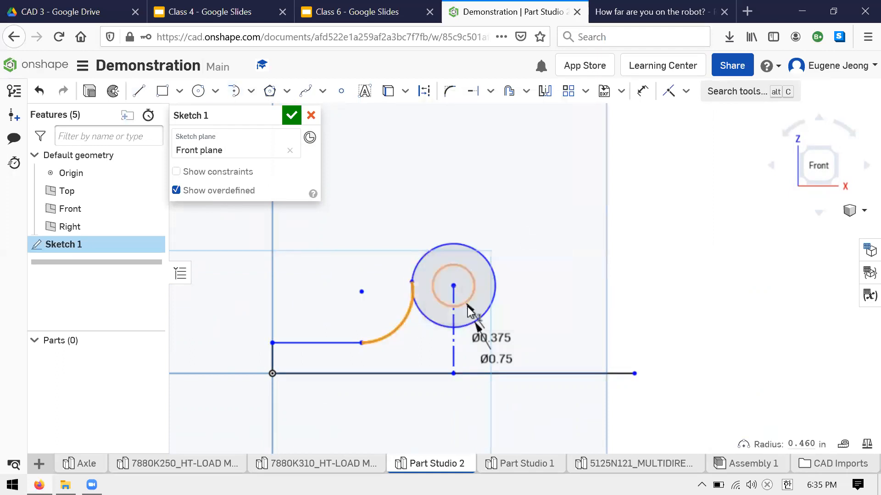
{"action": "left_click", "coordinate": [444, 327]}
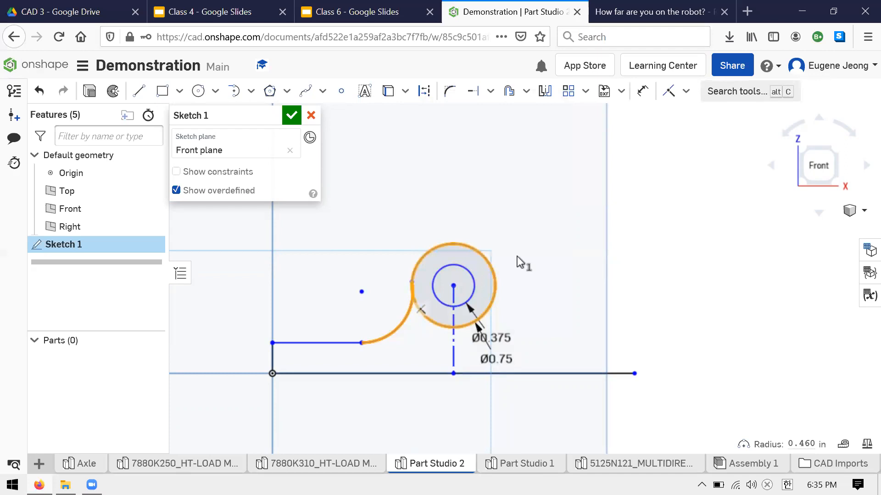
{"action": "left_click", "coordinate": [685, 91]}
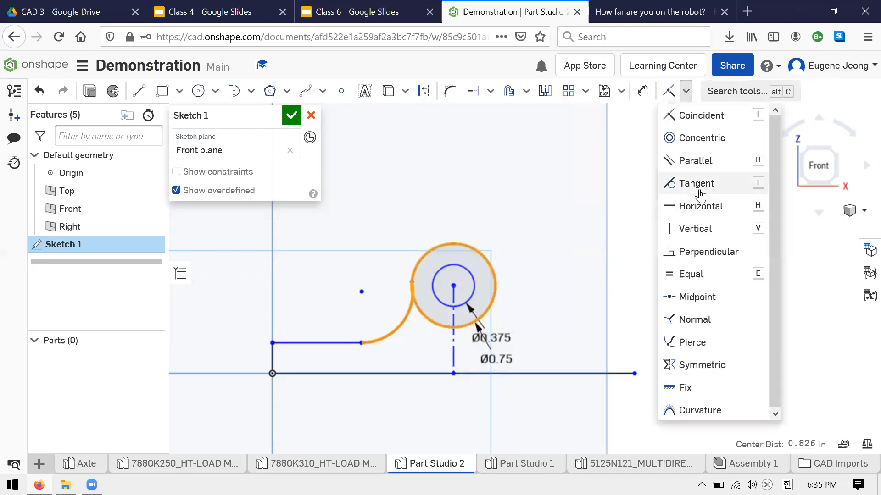
{"action": "left_click", "coordinate": [700, 195]}
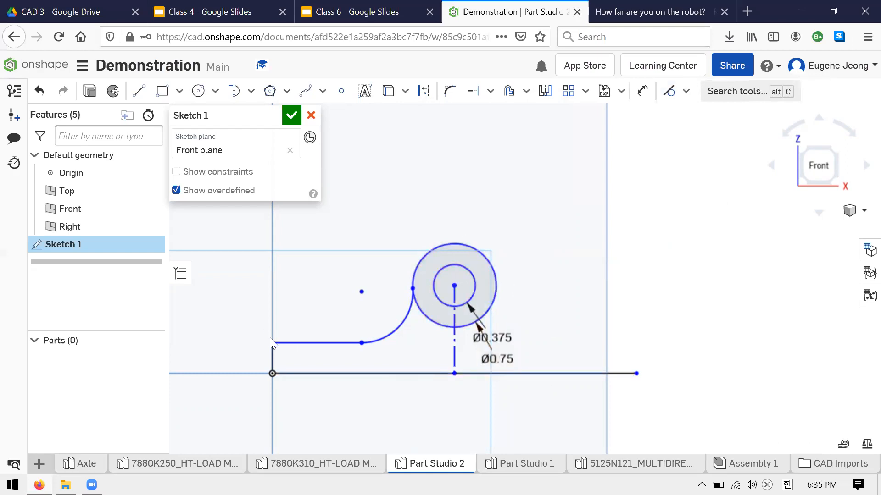
Step: Lower the short horizontal line and dimension the vertical edge at the origin to 0.25 in
{"action": "mouse_move", "coordinate": [272, 344]}
{"action": "left_mouse_down"}
{"action": "mouse_move", "coordinate": [286, 316]}
{"action": "mouse_move", "coordinate": [285, 354]}
{"action": "left_mouse_up"}
{"action": "key", "text": "d"}
{"action": "left_click", "coordinate": [273, 364]}
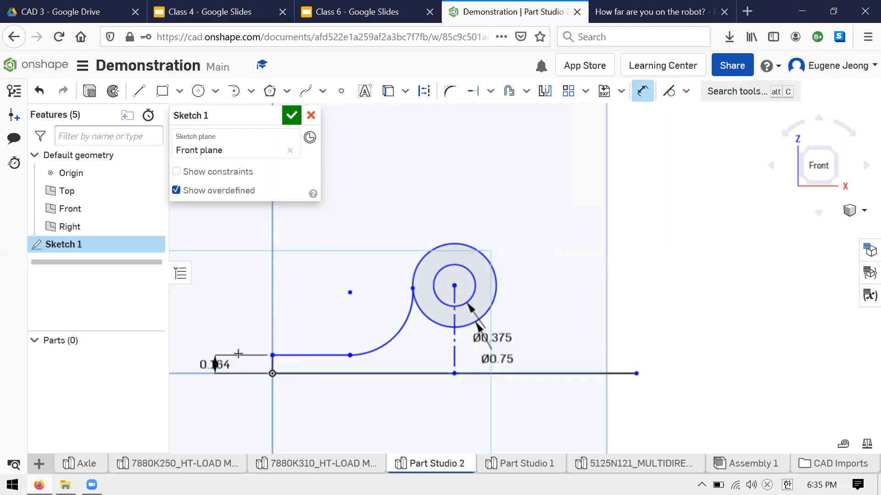
{"action": "left_click", "coordinate": [251, 331]}
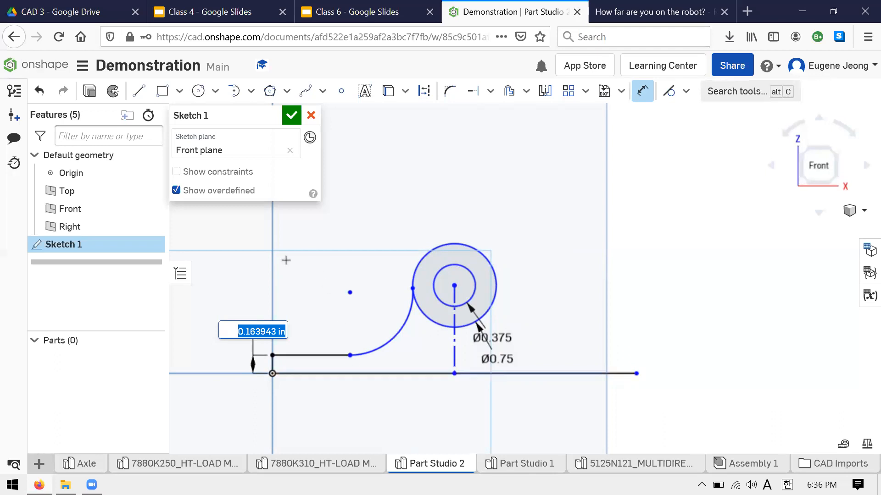
{"action": "key", "text": "BackSpace"}
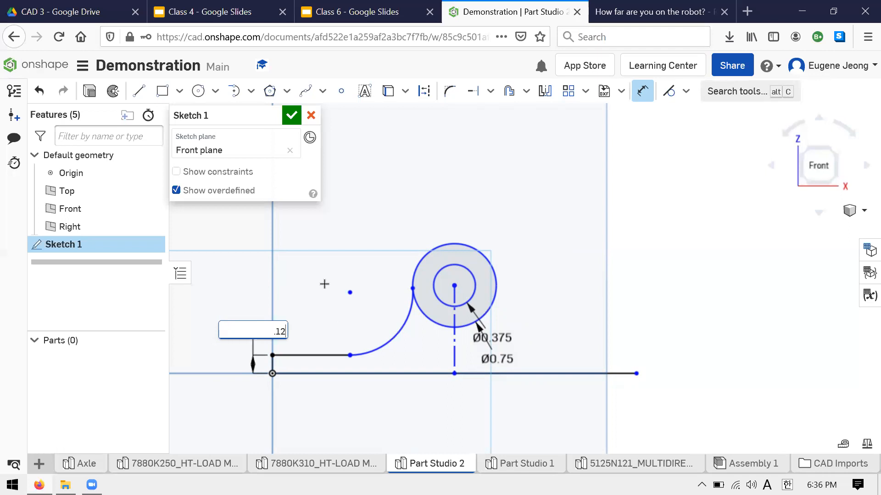
{"action": "type", "text": ".25"}
{"action": "key", "text": "Return"}
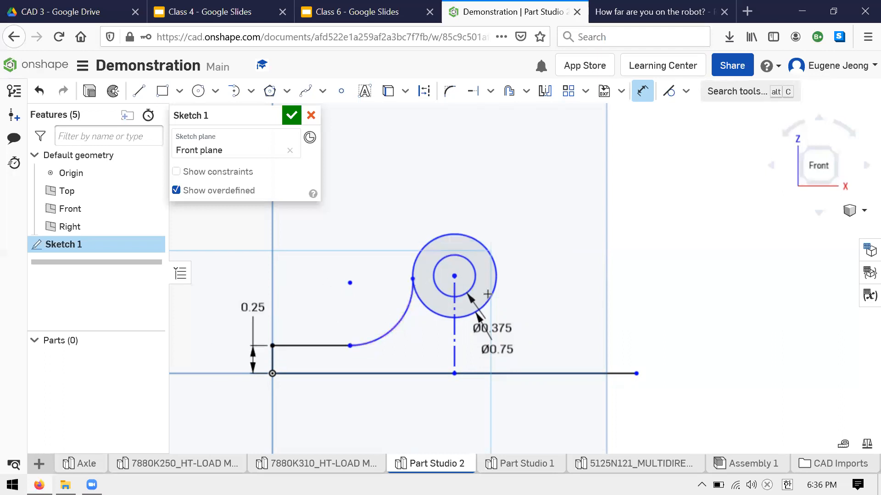
Step: Dimension the horizontal base line to a length of 3 in
{"action": "left_click", "coordinate": [350, 374]}
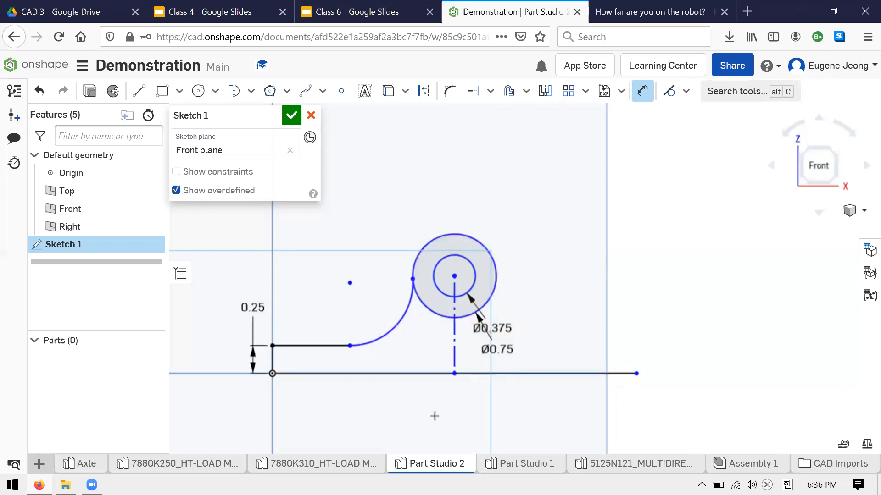
{"action": "left_click", "coordinate": [535, 402]}
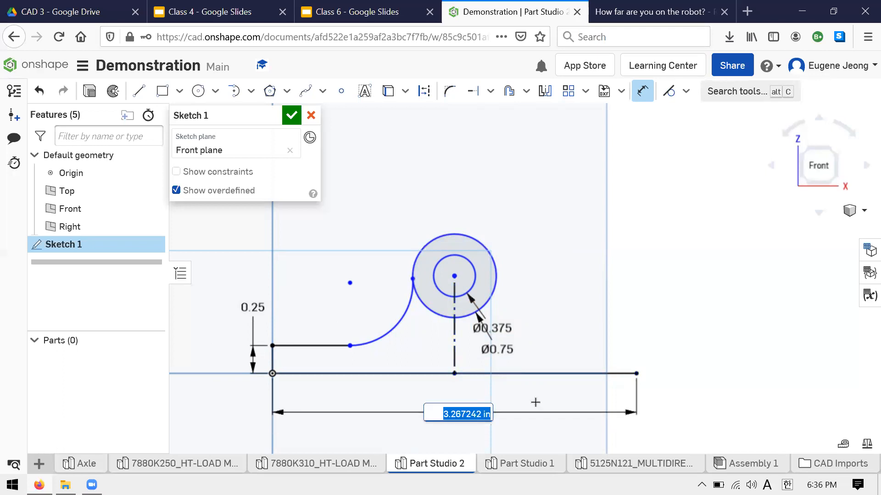
{"action": "type", "text": "3"}
{"action": "key", "text": "Return"}
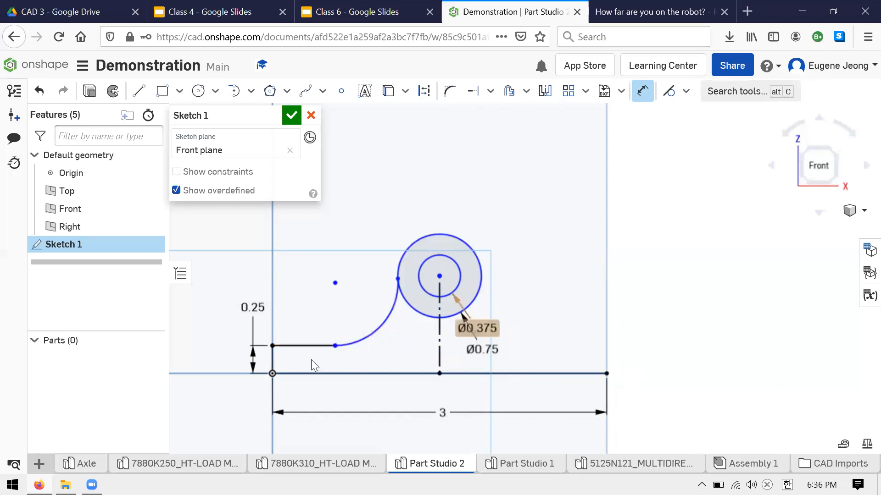
{"action": "key", "text": "Escape"}
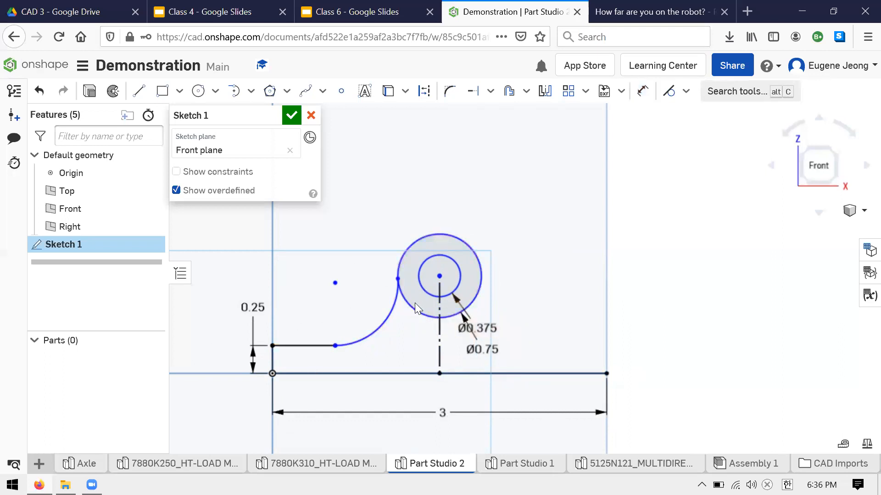
Step: Dimension the height of the circles' centre above the base line to 0.875 in
{"action": "key", "text": "d"}
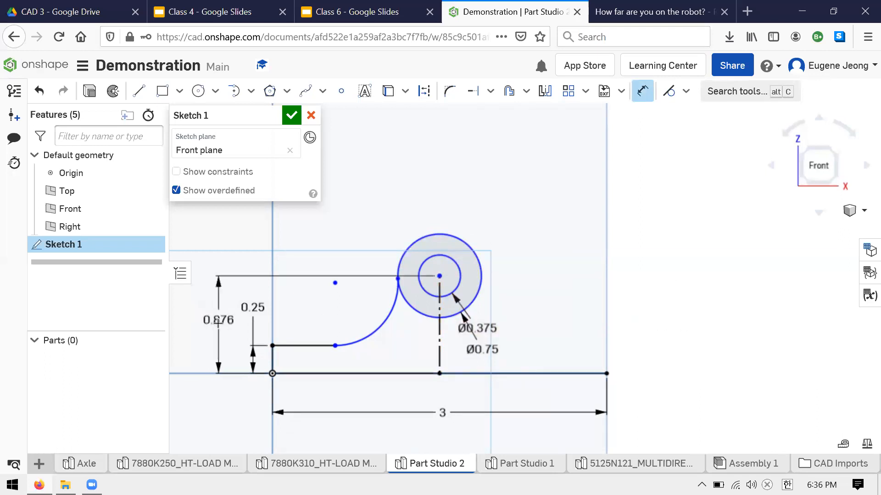
{"action": "left_click", "coordinate": [219, 325]}
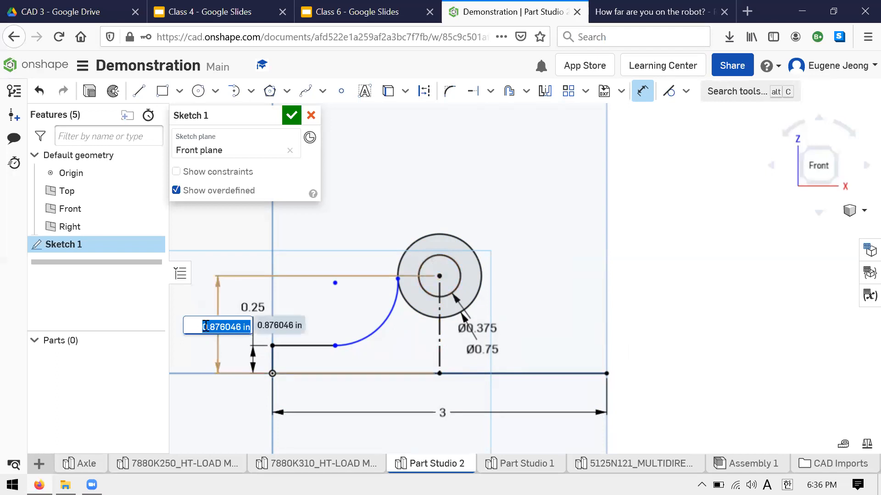
{"action": "type", "text": "0.875"}
{"action": "key", "text": "Return"}
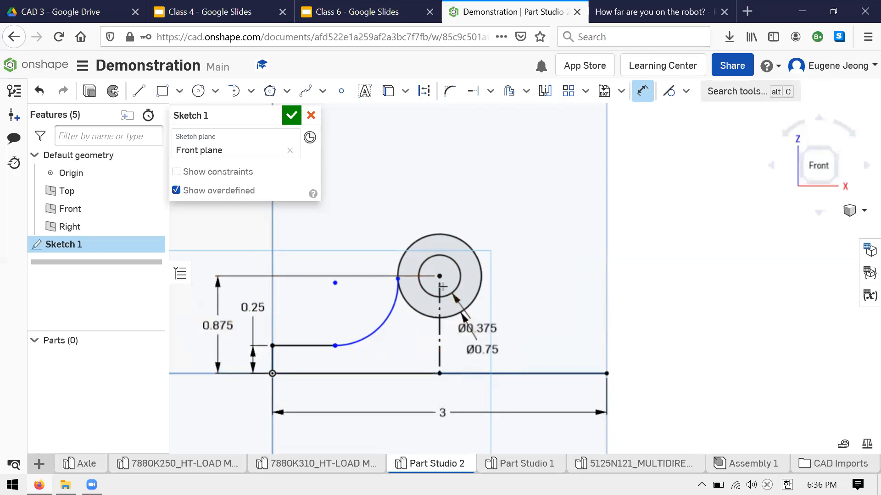
{"action": "key", "text": "Escape"}
Step: Shift the arc's centre towards the circles and set the arc's radius to 0.25 in
{"action": "mouse_move", "coordinate": [338, 282]}
{"action": "left_mouse_down"}
{"action": "mouse_move", "coordinate": [375, 314]}
{"action": "mouse_move", "coordinate": [316, 237]}
{"action": "mouse_move", "coordinate": [379, 328]}
{"action": "mouse_move", "coordinate": [346, 275]}
{"action": "mouse_move", "coordinate": [376, 308]}
{"action": "mouse_move", "coordinate": [362, 302]}
{"action": "left_mouse_up"}
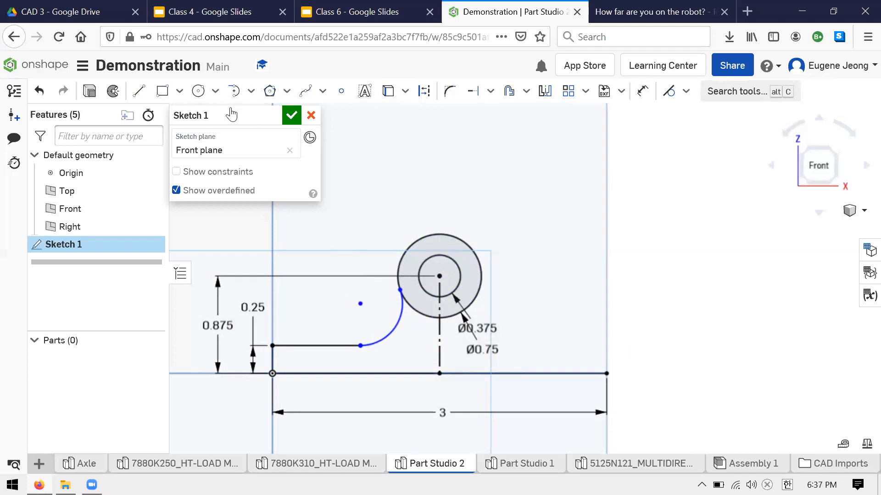
{"action": "key", "text": "d"}
{"action": "left_click", "coordinate": [393, 327]}
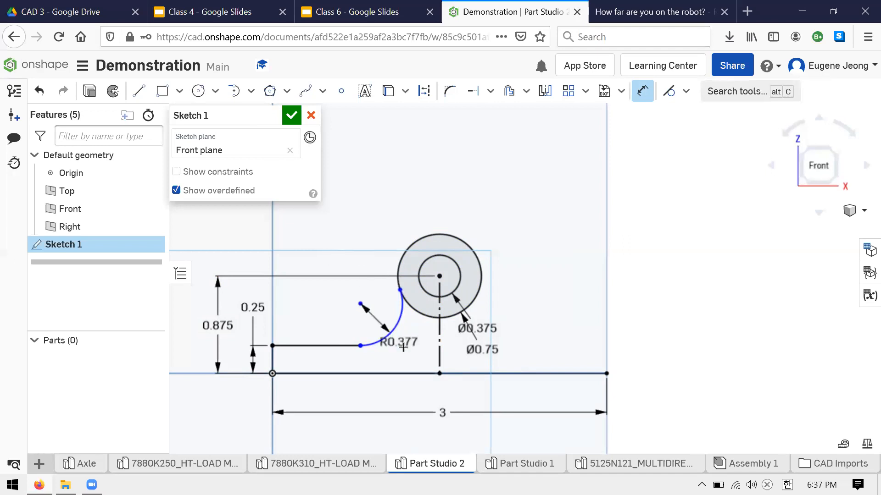
{"action": "left_click", "coordinate": [413, 356]}
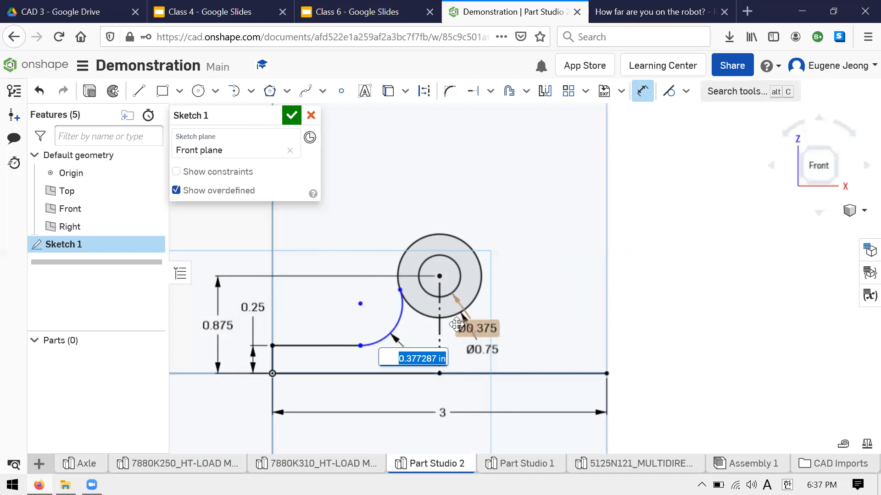
{"action": "type", "text": ".25"}
{"action": "key", "text": "Return"}
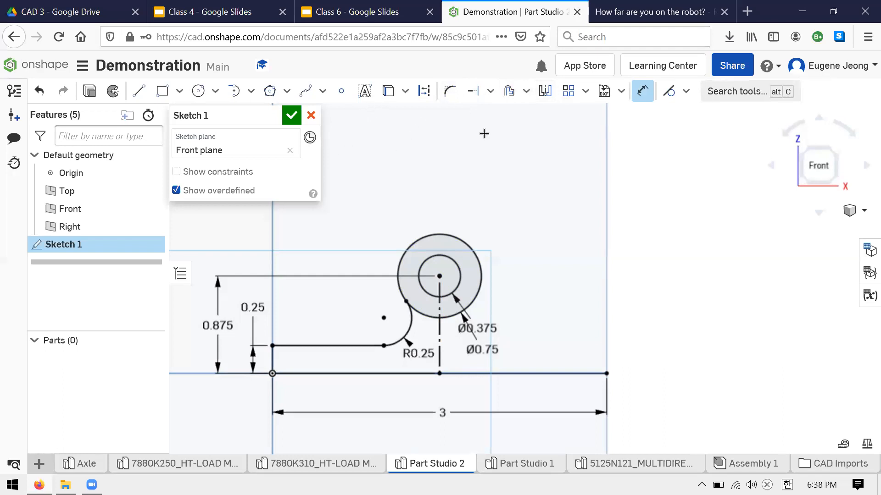
Step: Start a sketch mirror using the vertical construction line as the mirror line
{"action": "left_click", "coordinate": [546, 92]}
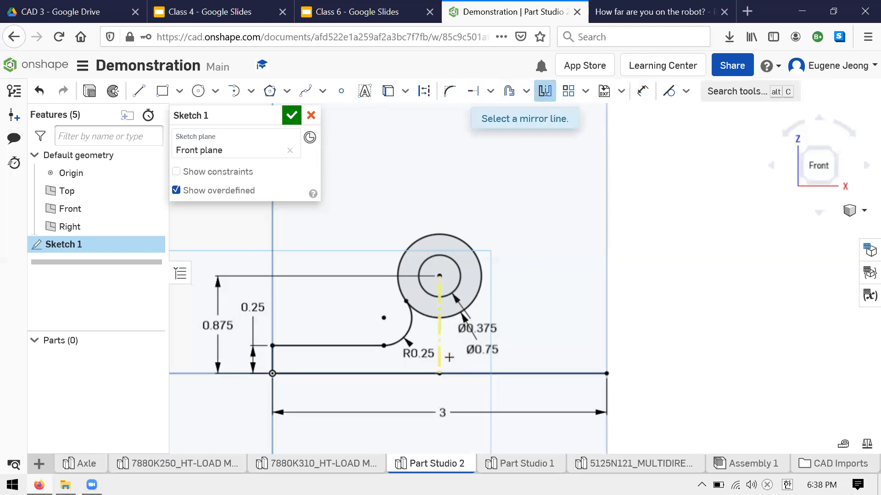
{"action": "left_click", "coordinate": [440, 332]}
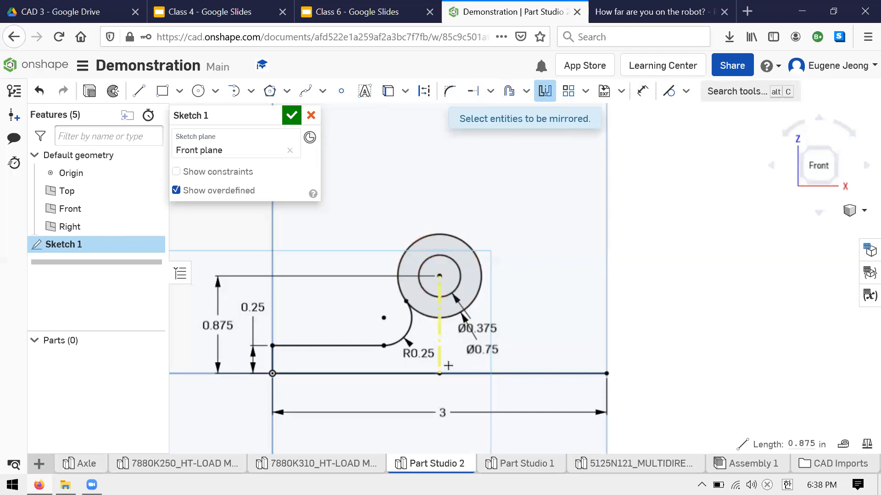
Step: Mirror the bracket's base line, edge and fillet arc about the vertical centerline, and finish the sketch
{"action": "left_click", "coordinate": [362, 345]}
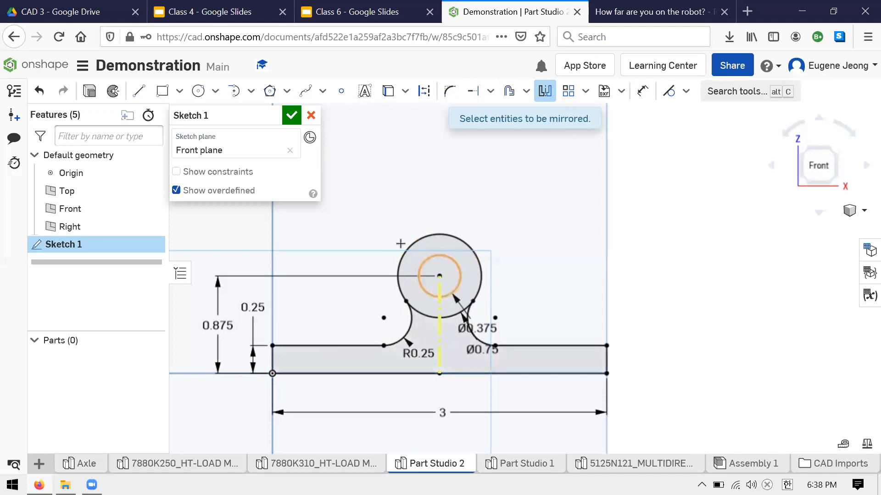
{"action": "left_click", "coordinate": [289, 115]}
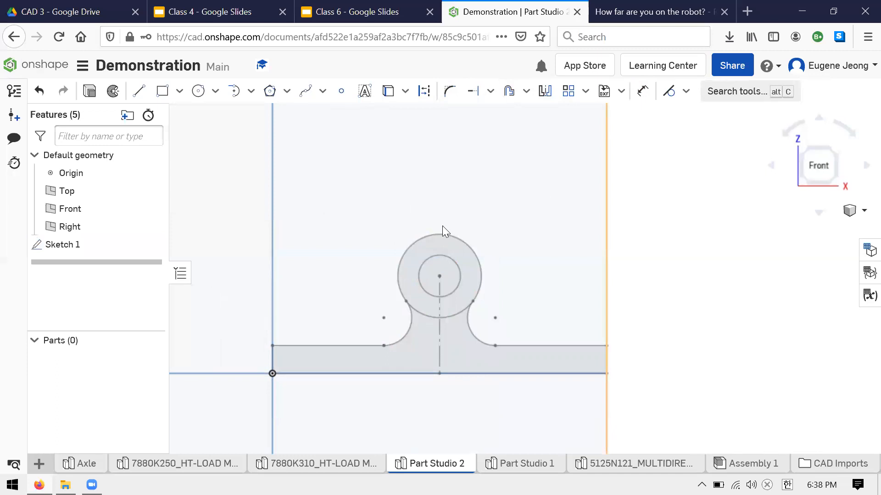
Step: Extrude the base profile and the ring around the hole as a new solid, blind, 1 in deep
{"action": "mouse_move", "coordinate": [516, 222]}
{"action": "right_mouse_down"}
{"action": "mouse_move", "coordinate": [492, 240]}
{"action": "mouse_move", "coordinate": [404, 238]}
{"action": "mouse_move", "coordinate": [519, 240]}
{"action": "mouse_move", "coordinate": [546, 253]}
{"action": "mouse_move", "coordinate": [530, 291]}
{"action": "right_mouse_up"}
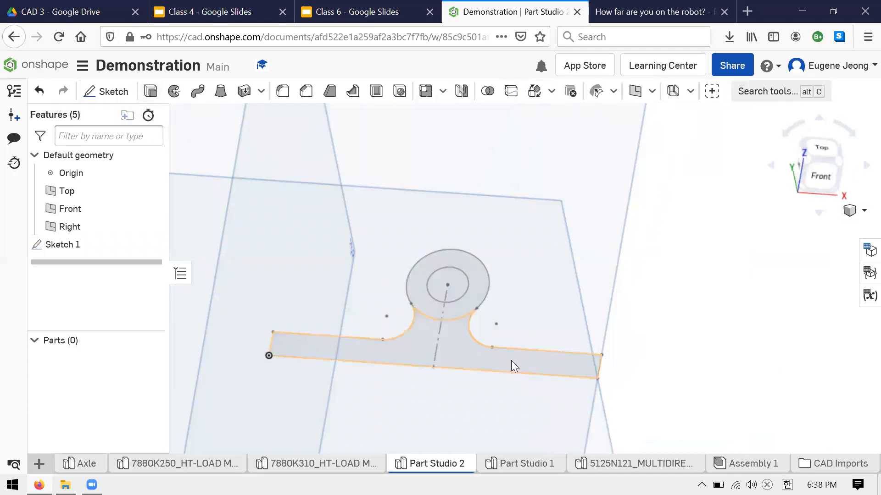
{"action": "left_click", "coordinate": [456, 320]}
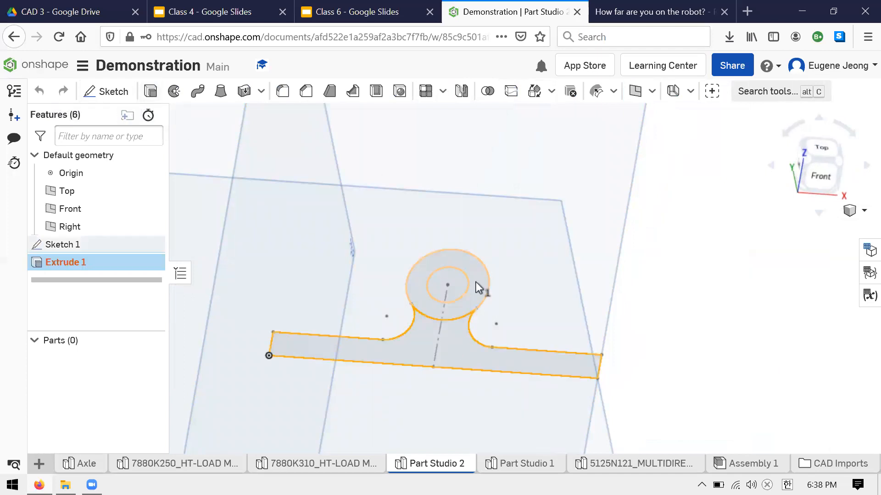
{"action": "left_click", "coordinate": [475, 290]}
{"action": "right_click_drag", "start_coordinate": [534, 275], "coordinate": [430, 236]}
{"action": "scroll", "coordinate": [430, 236], "scroll_direction": "down", "scroll_amount": 2}
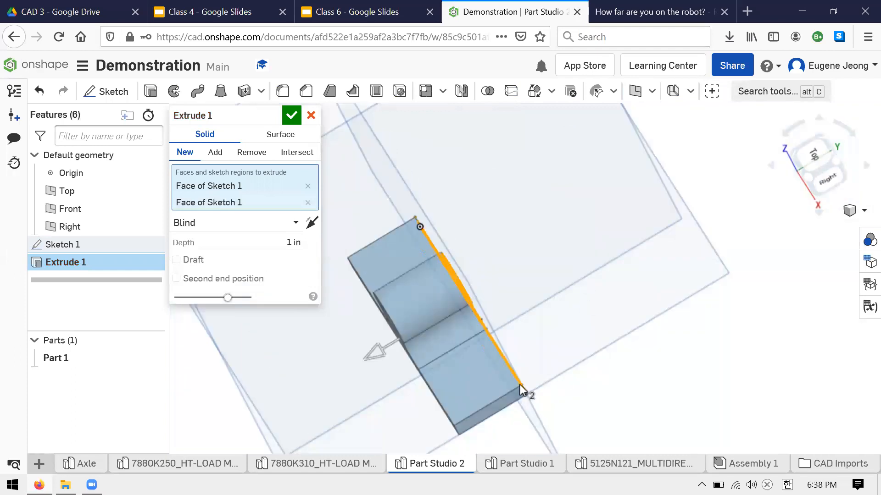
{"action": "right_click_drag", "start_coordinate": [525, 333], "coordinate": [574, 298]}
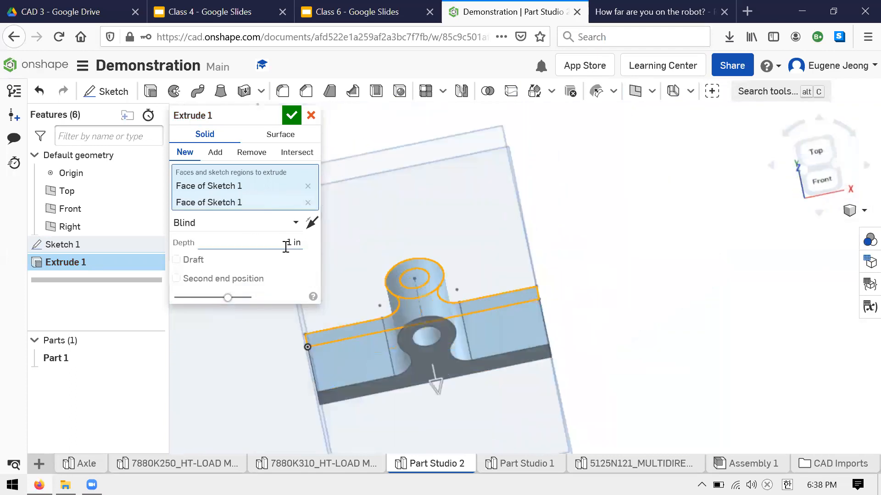
{"action": "left_click", "coordinate": [291, 115]}
Step: Start a new sketch on the Top plane and view it straight on
{"action": "mouse_move", "coordinate": [605, 387]}
{"action": "right_mouse_down"}
{"action": "mouse_move", "coordinate": [521, 316]}
{"action": "mouse_move", "coordinate": [460, 312]}
{"action": "mouse_move", "coordinate": [364, 266]}
{"action": "mouse_move", "coordinate": [444, 250]}
{"action": "mouse_move", "coordinate": [511, 296]}
{"action": "mouse_move", "coordinate": [451, 253]}
{"action": "mouse_move", "coordinate": [450, 301]}
{"action": "mouse_move", "coordinate": [486, 301]}
{"action": "mouse_move", "coordinate": [463, 275]}
{"action": "mouse_move", "coordinate": [480, 246]}
{"action": "mouse_move", "coordinate": [470, 271]}
{"action": "mouse_move", "coordinate": [413, 257]}
{"action": "right_mouse_up"}
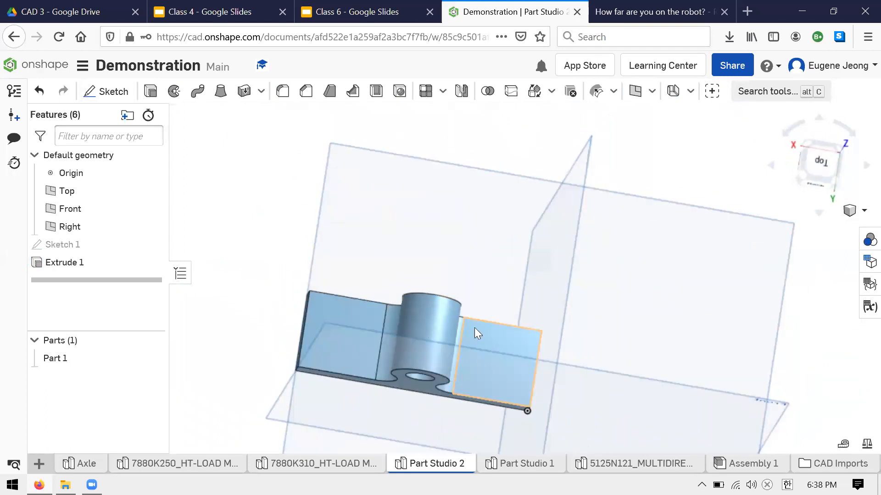
{"action": "left_click", "coordinate": [107, 91]}
{"action": "scroll", "coordinate": [409, 300], "scroll_direction": "up", "scroll_amount": 4}
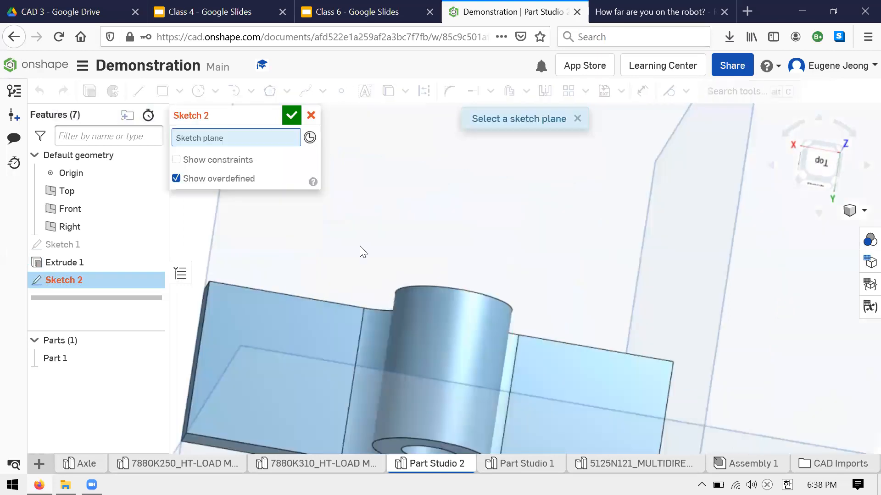
{"action": "scroll", "coordinate": [441, 248], "scroll_direction": "down", "scroll_amount": 5}
{"action": "mouse_move", "coordinate": [441, 248]}
{"action": "right_mouse_down"}
{"action": "mouse_move", "coordinate": [548, 287]}
{"action": "mouse_move", "coordinate": [537, 289]}
{"action": "mouse_move", "coordinate": [569, 277]}
{"action": "mouse_move", "coordinate": [550, 305]}
{"action": "right_mouse_up"}
{"action": "left_click", "coordinate": [360, 207]}
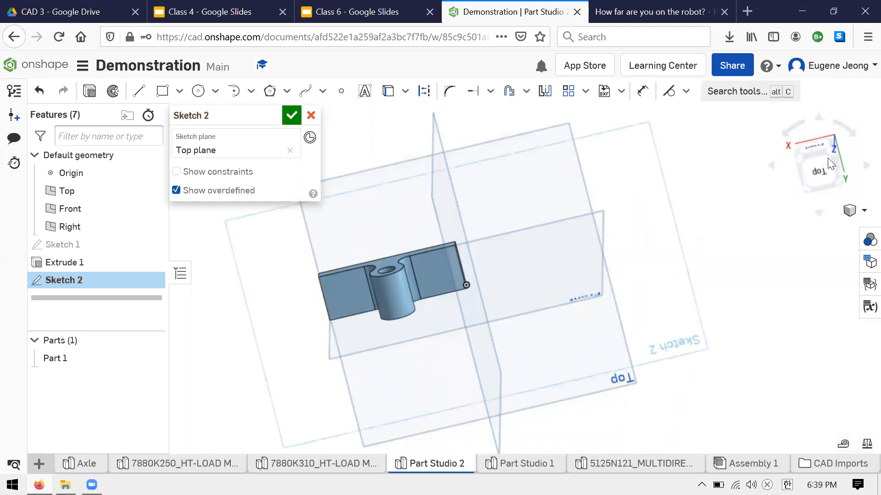
{"action": "key", "text": "n"}
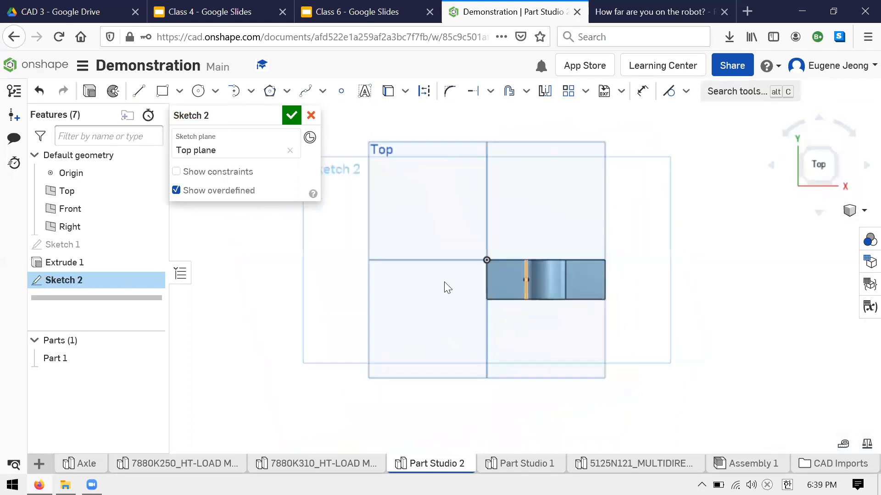
{"action": "scroll", "coordinate": [509, 257], "scroll_direction": "up", "scroll_amount": 5}
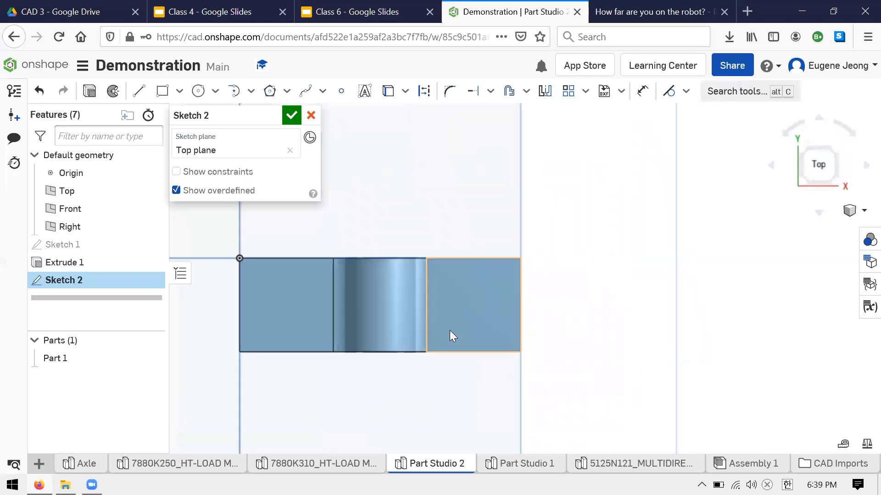
Step: Place a sketch point on each of the two flanges, horizontally aligned with the midpoint of the flange's outer edge
{"action": "left_click", "coordinate": [339, 96]}
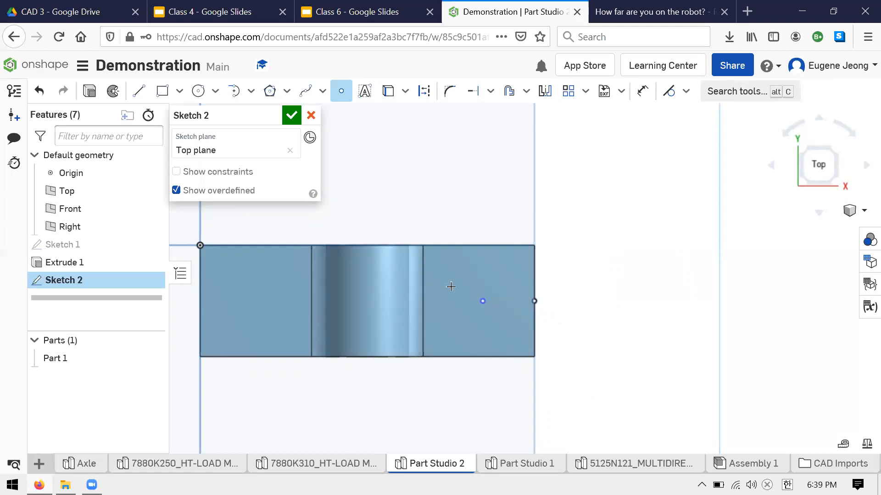
{"action": "scroll", "coordinate": [567, 300], "scroll_direction": "up", "scroll_amount": 2}
{"action": "scroll", "coordinate": [567, 301], "scroll_direction": "down", "scroll_amount": 3}
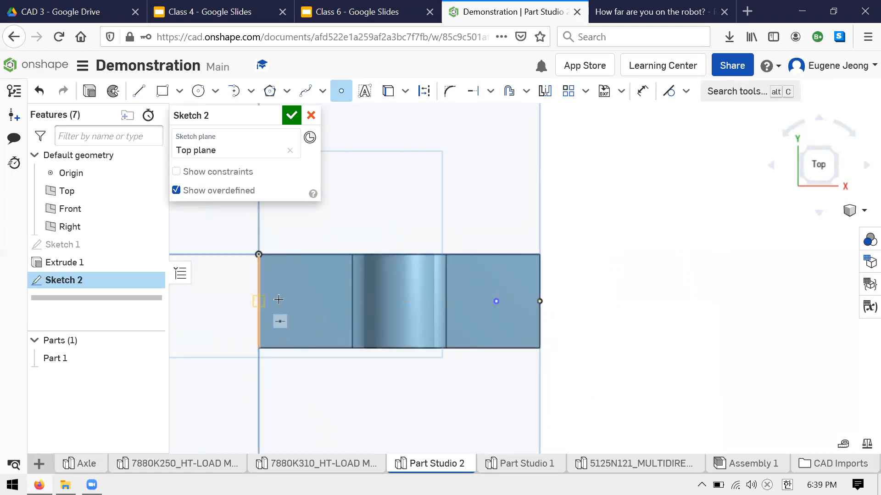
{"action": "left_click", "coordinate": [304, 302]}
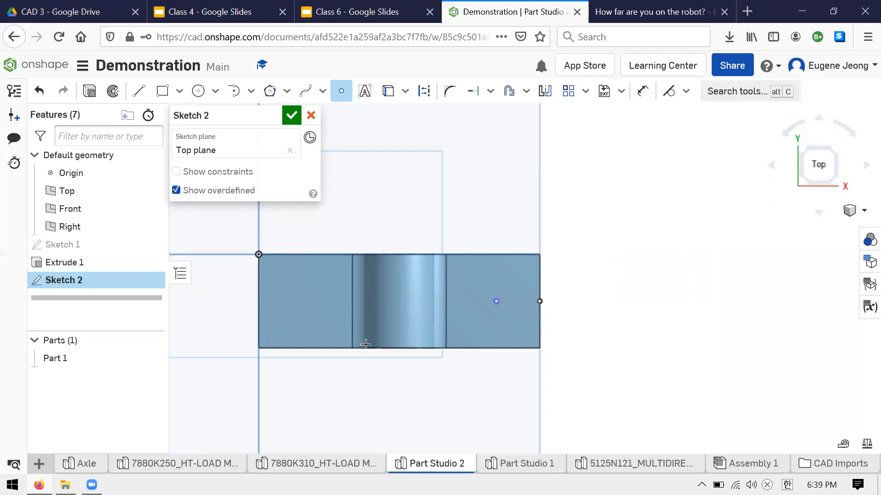
{"action": "key", "text": "Escape"}
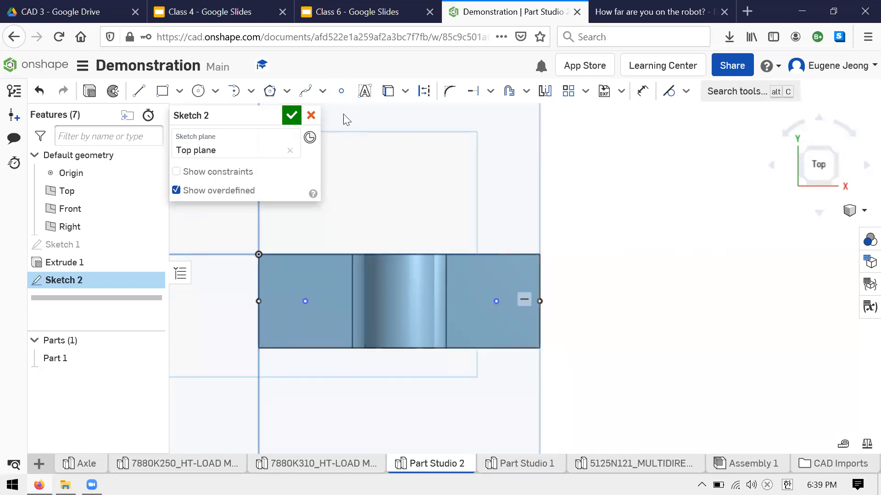
Step: Constrain the right flange's sketch point vertically to the midpoint of that flange's rear edge
{"action": "left_click", "coordinate": [344, 93]}
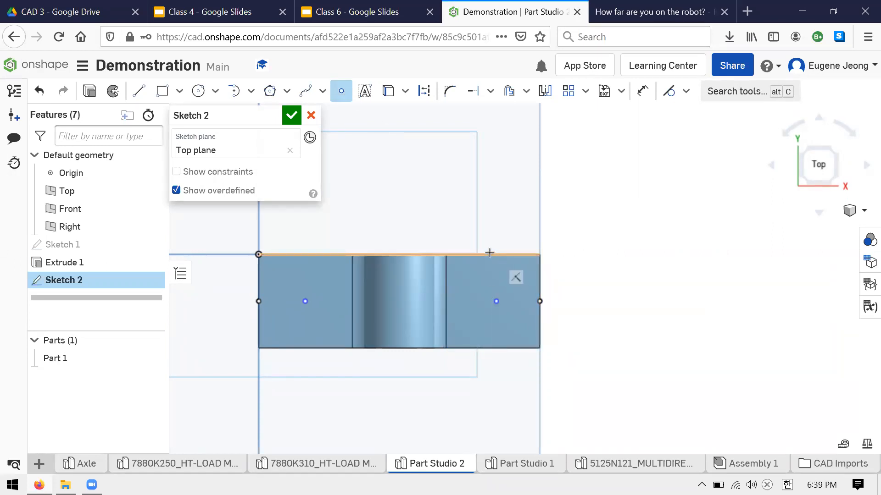
{"action": "key", "text": "Escape"}
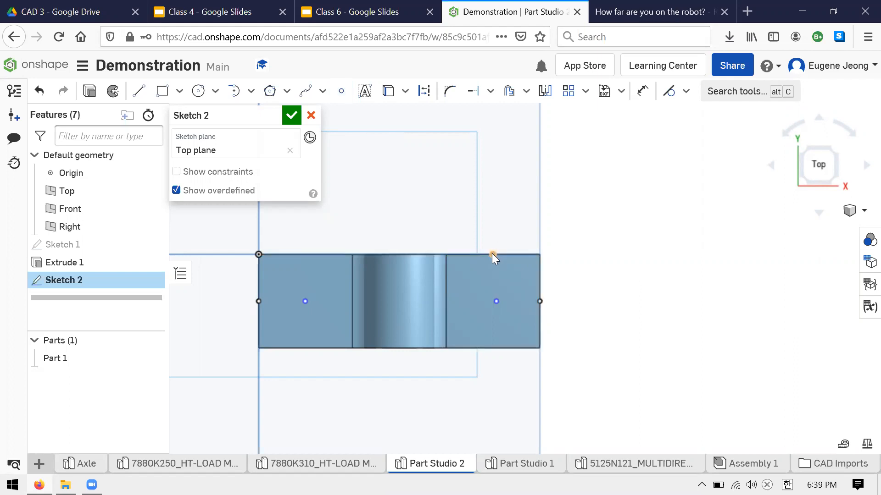
{"action": "left_click", "coordinate": [496, 301]}
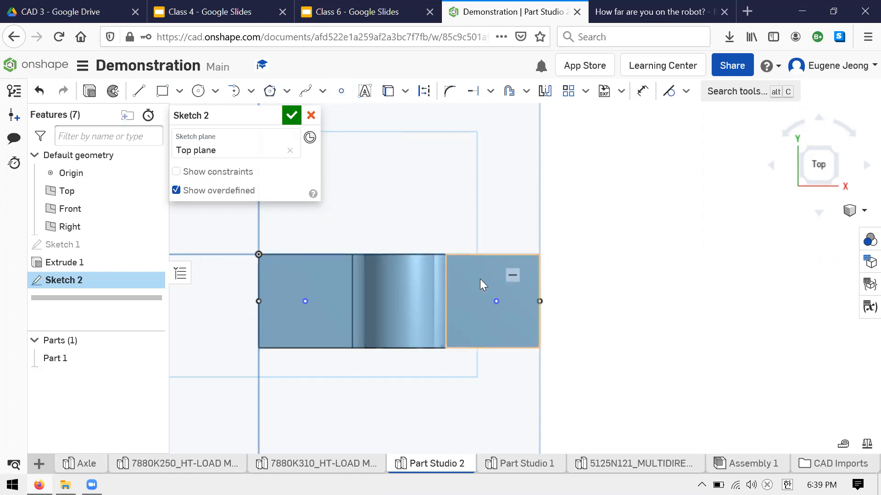
{"action": "left_click", "coordinate": [493, 255]}
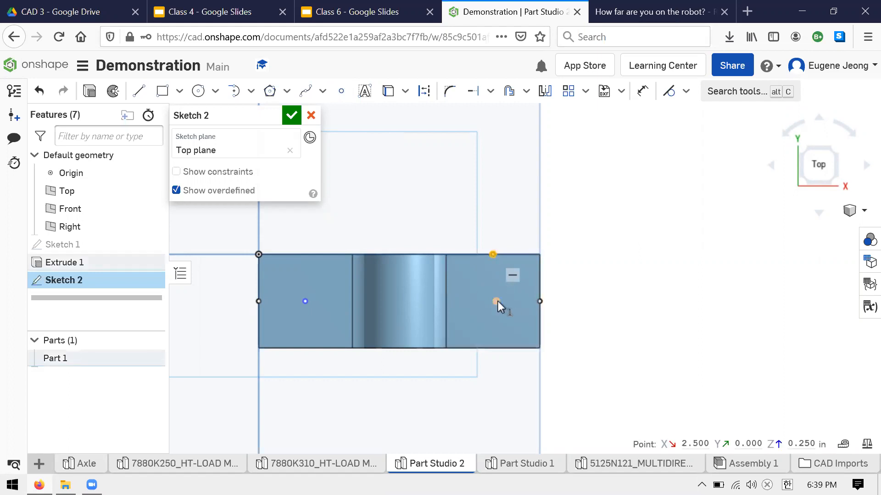
{"action": "left_click", "coordinate": [496, 301]}
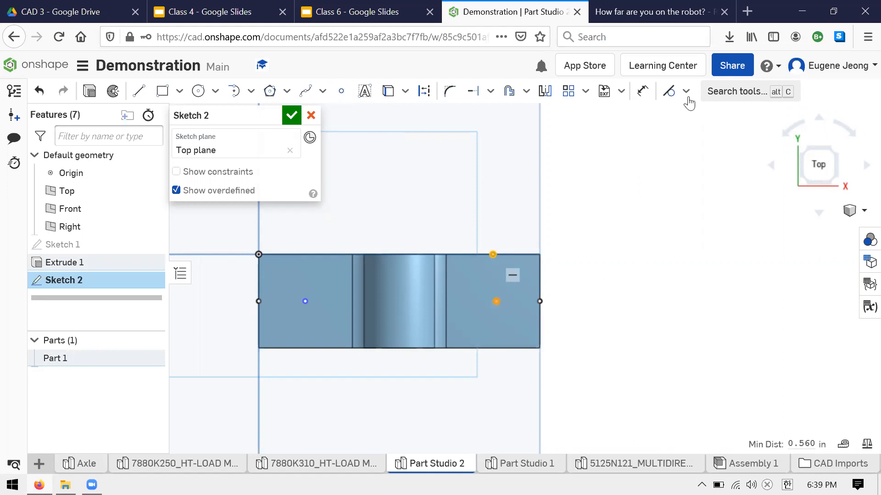
{"action": "left_click", "coordinate": [669, 228]}
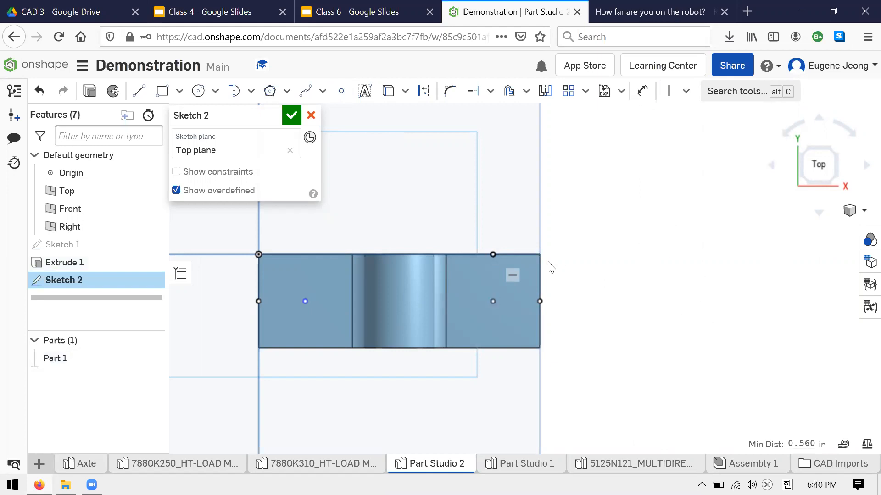
Step: Apply a vertical constraint between the left flange's sketch point and the midpoint of that flange's rear edge
{"action": "left_click", "coordinate": [306, 299]}
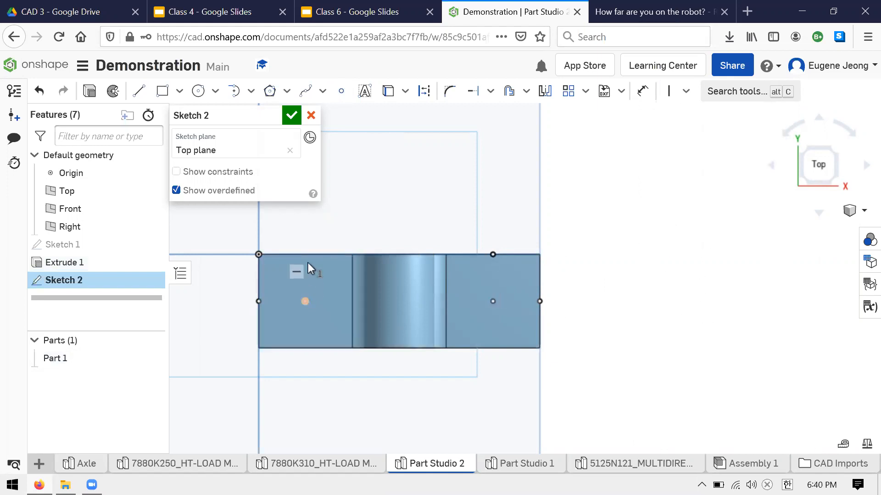
{"action": "left_click", "coordinate": [307, 256]}
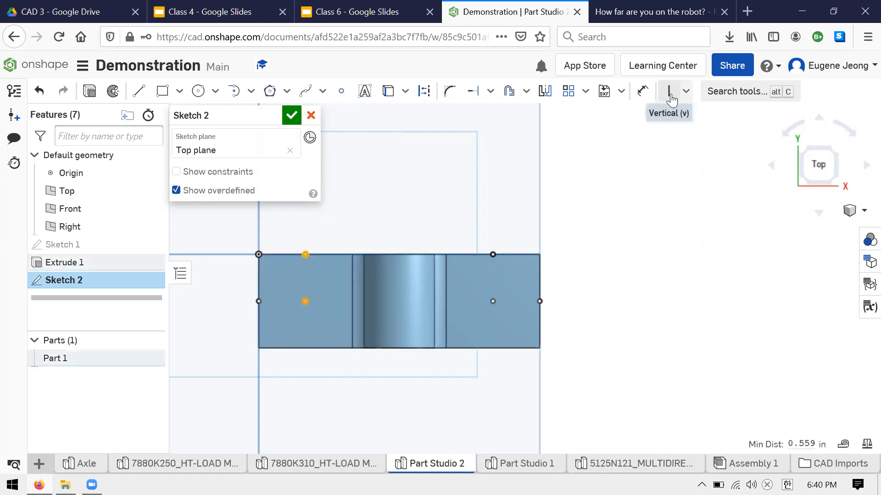
{"action": "left_click", "coordinate": [669, 94]}
{"action": "key", "text": "u"}
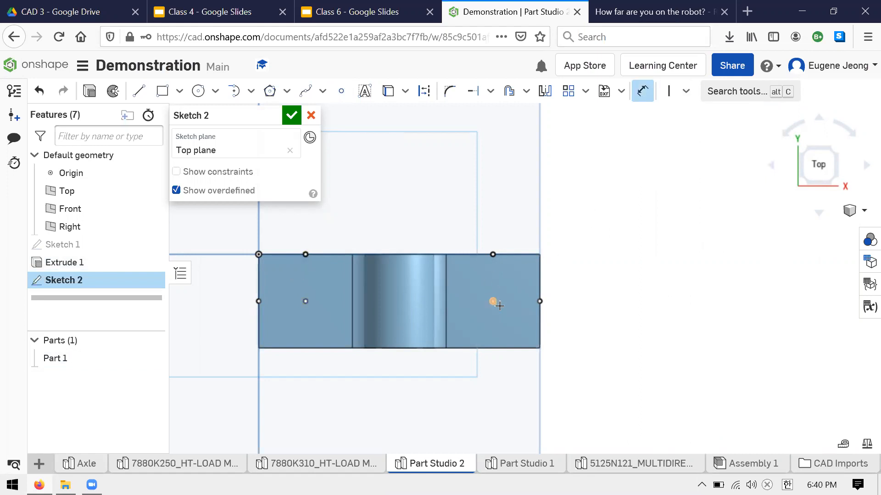
{"action": "left_click", "coordinate": [540, 301]}
{"action": "left_click", "coordinate": [515, 380]}
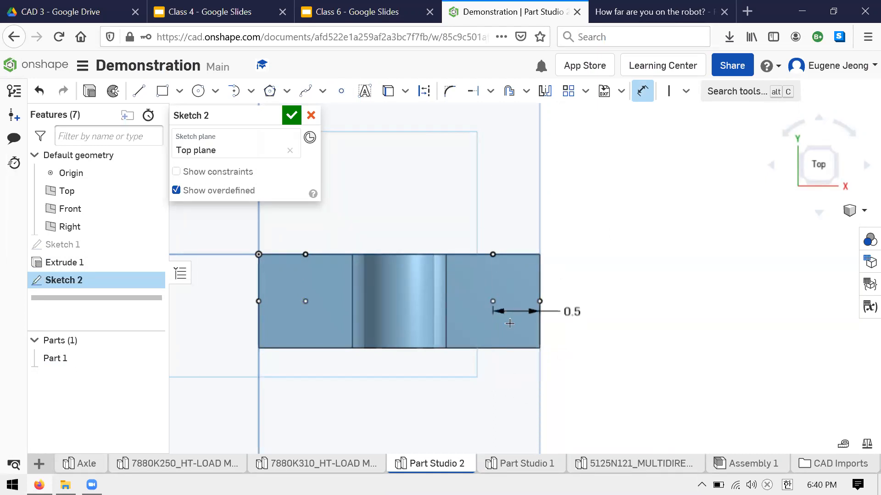
{"action": "key", "text": "Escape"}
Step: Examine the sketch points on both flanges and their midpoint alignment constraints, from above and at an angle
{"action": "right_click_drag", "start_coordinate": [595, 271], "coordinate": [595, 270]}
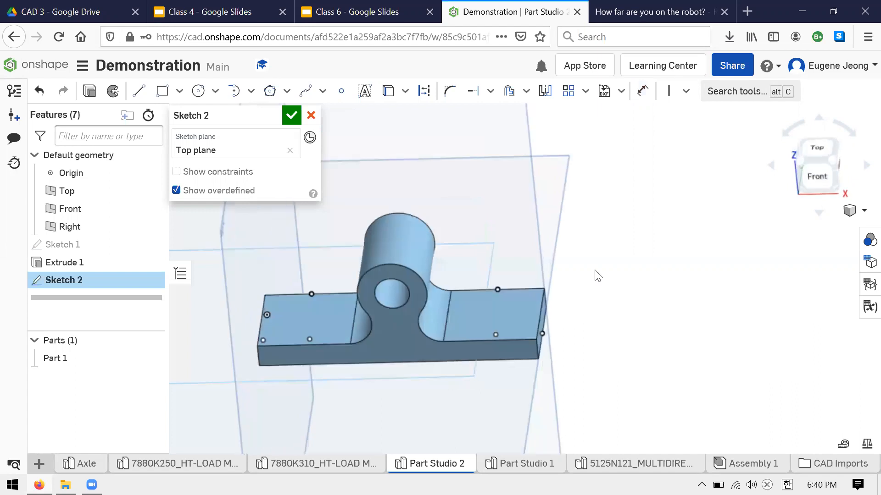
{"action": "left_click", "coordinate": [814, 152]}
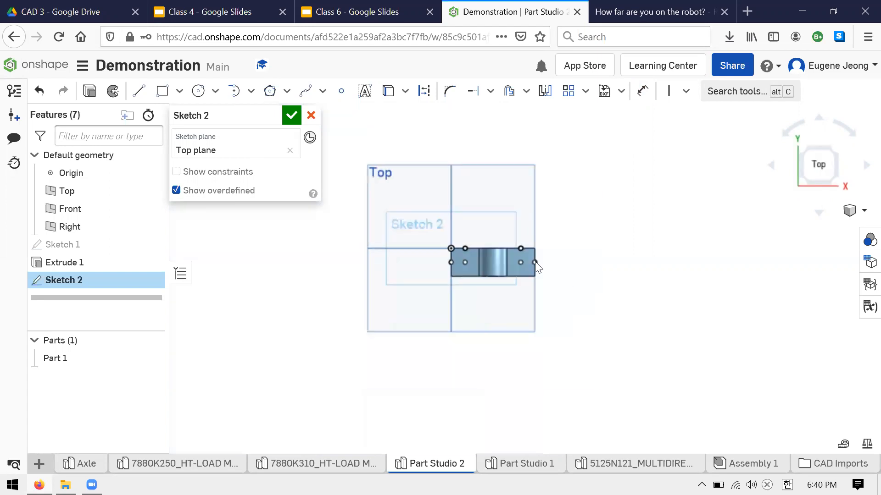
{"action": "scroll", "coordinate": [535, 262], "scroll_direction": "up", "scroll_amount": 5}
{"action": "scroll", "coordinate": [523, 267], "scroll_direction": "up", "scroll_amount": 3}
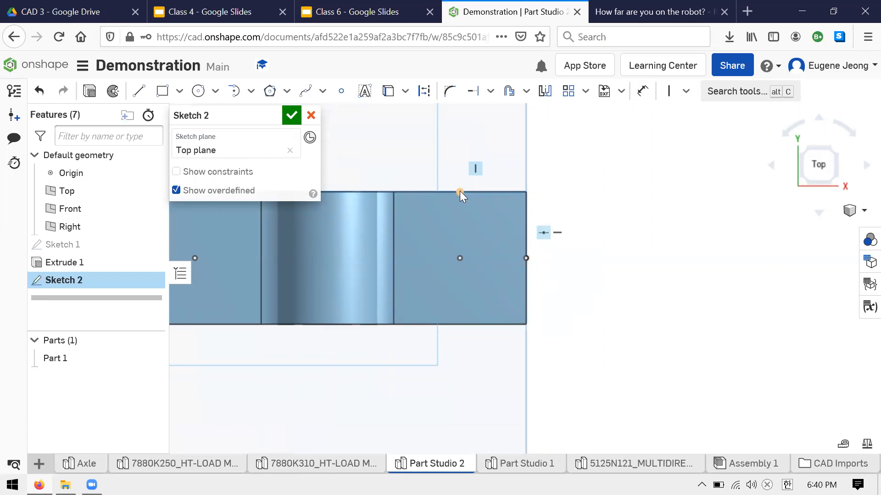
{"action": "scroll", "coordinate": [555, 275], "scroll_direction": "down", "scroll_amount": 2}
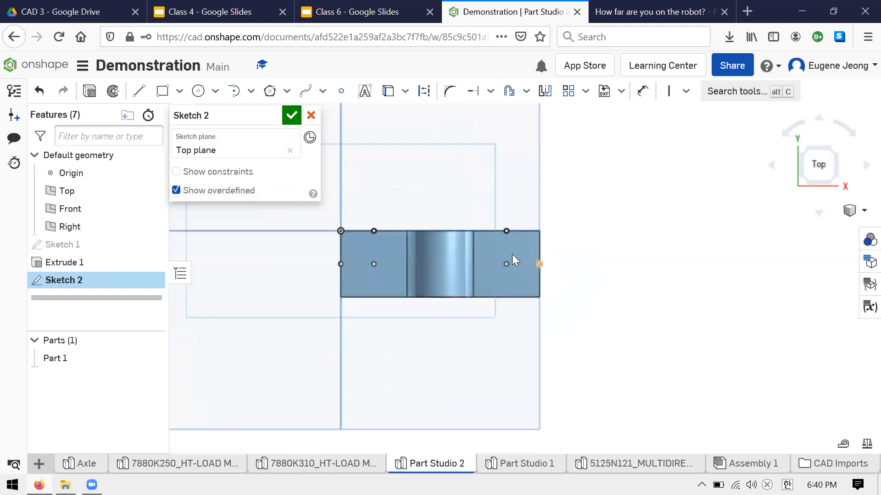
{"action": "left_click", "coordinate": [539, 262]}
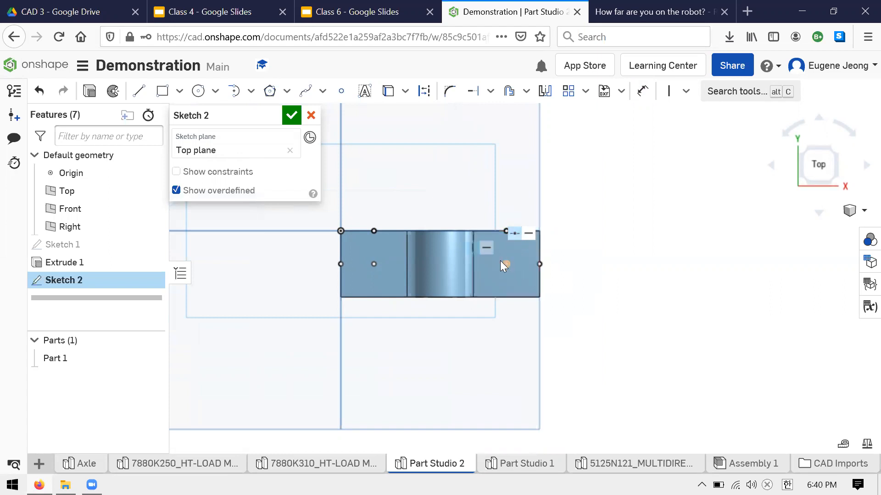
{"action": "scroll", "coordinate": [511, 335], "scroll_direction": "up", "scroll_amount": 2}
{"action": "scroll", "coordinate": [512, 332], "scroll_direction": "down", "scroll_amount": 3}
{"action": "scroll", "coordinate": [437, 269], "scroll_direction": "up", "scroll_amount": 4}
{"action": "scroll", "coordinate": [496, 296], "scroll_direction": "down", "scroll_amount": 3}
{"action": "scroll", "coordinate": [519, 259], "scroll_direction": "up", "scroll_amount": 2}
{"action": "scroll", "coordinate": [548, 233], "scroll_direction": "down", "scroll_amount": 1}
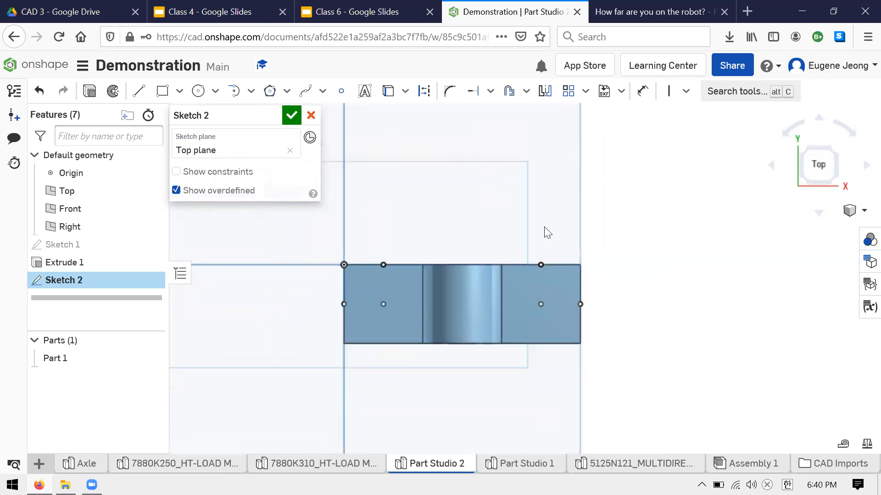
{"action": "scroll", "coordinate": [540, 251], "scroll_direction": "down", "scroll_amount": 1}
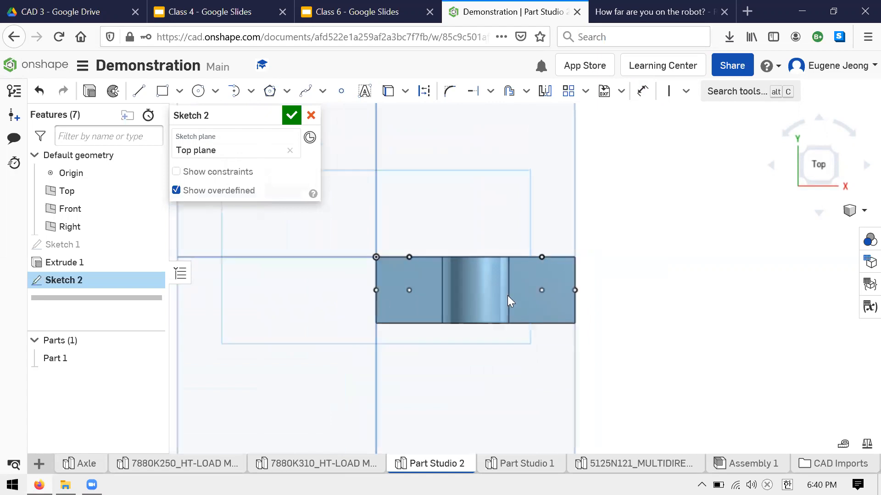
{"action": "scroll", "coordinate": [451, 253], "scroll_direction": "up", "scroll_amount": 4}
{"action": "scroll", "coordinate": [495, 286], "scroll_direction": "down", "scroll_amount": 1}
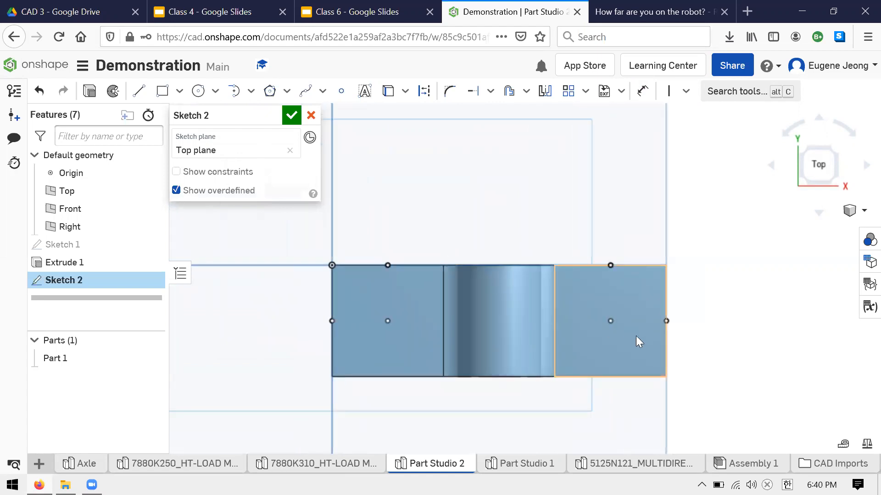
{"action": "mouse_move", "coordinate": [627, 326]}
{"action": "right_mouse_down"}
{"action": "mouse_move", "coordinate": [628, 275]}
{"action": "mouse_move", "coordinate": [604, 217]}
{"action": "mouse_move", "coordinate": [630, 298]}
{"action": "right_mouse_up"}
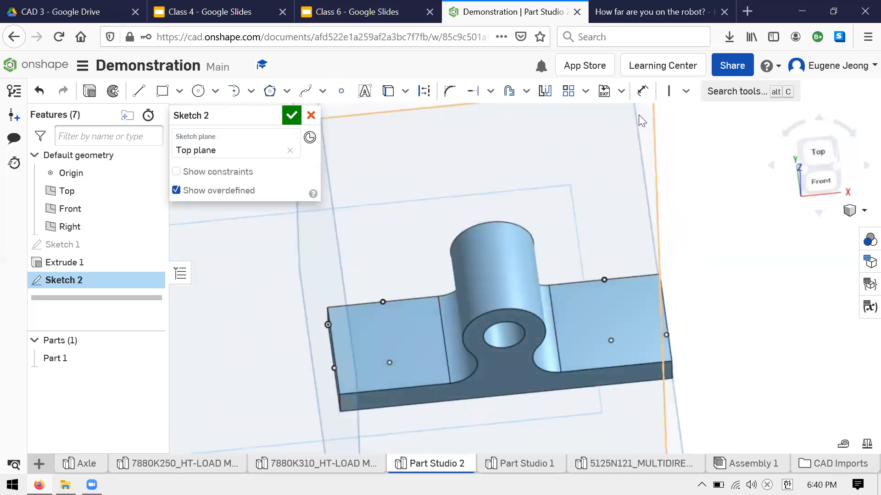
{"action": "mouse_move", "coordinate": [550, 165]}
{"action": "right_mouse_down"}
{"action": "mouse_move", "coordinate": [527, 179]}
{"action": "mouse_move", "coordinate": [657, 160]}
{"action": "right_mouse_up"}
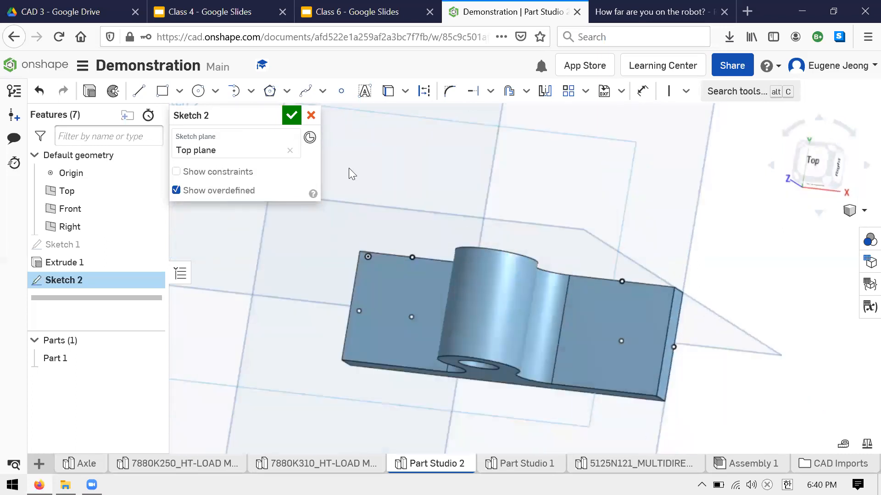
Step: Accept the sketch and start a simple through Hole feature placed on the two flange sketch points
{"action": "key", "text": "Return"}
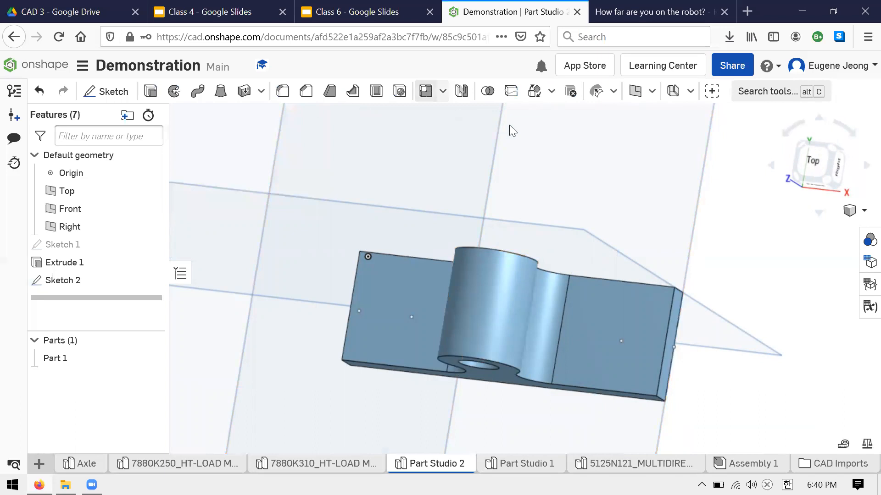
{"action": "left_click", "coordinate": [400, 93]}
{"action": "right_click_drag", "start_coordinate": [546, 248], "coordinate": [554, 220]}
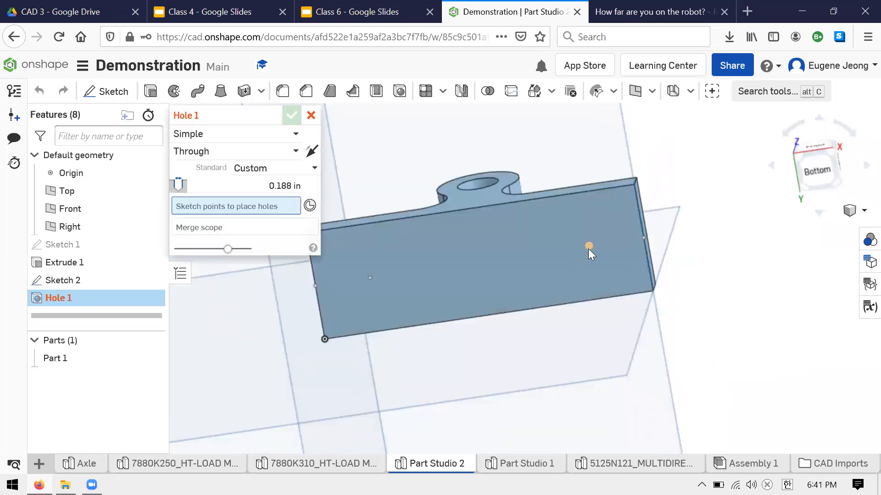
{"action": "left_click", "coordinate": [369, 277]}
{"action": "right_click_drag", "start_coordinate": [545, 348], "coordinate": [553, 440]}
Step: Set the flange holes to the ANSI standard with the Clearance hole type at size 1/4
{"action": "left_click", "coordinate": [313, 168]}
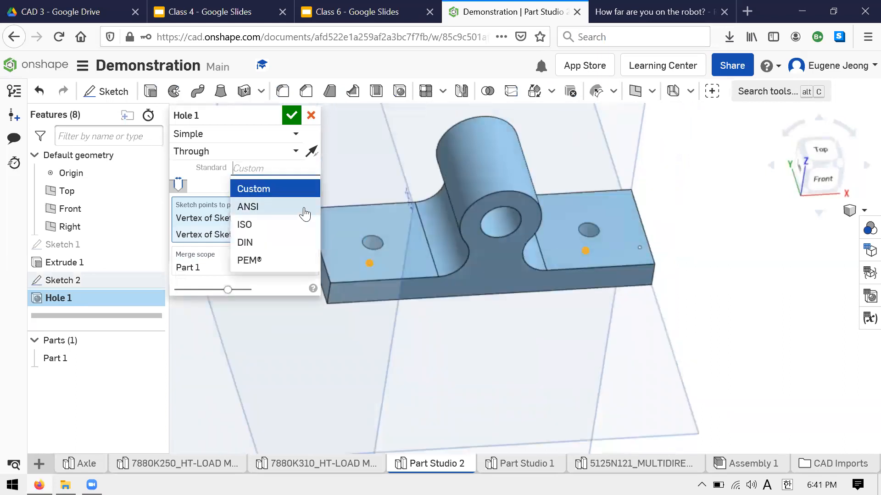
{"action": "left_click", "coordinate": [304, 213]}
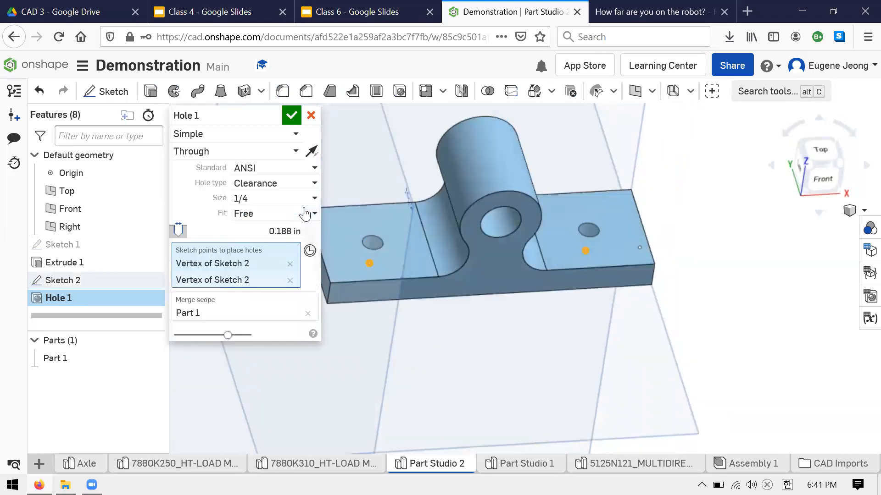
{"action": "left_click", "coordinate": [315, 183]}
{"action": "left_click", "coordinate": [273, 204]}
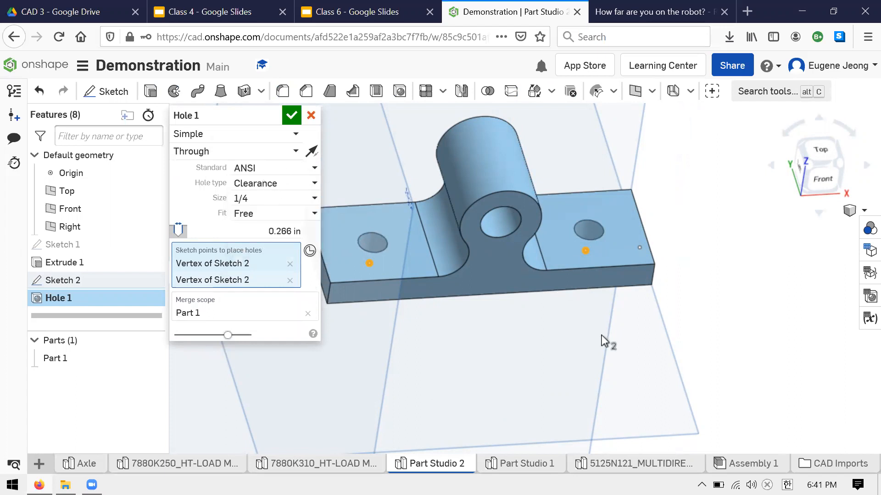
{"action": "right_click_drag", "start_coordinate": [592, 326], "coordinate": [603, 365]}
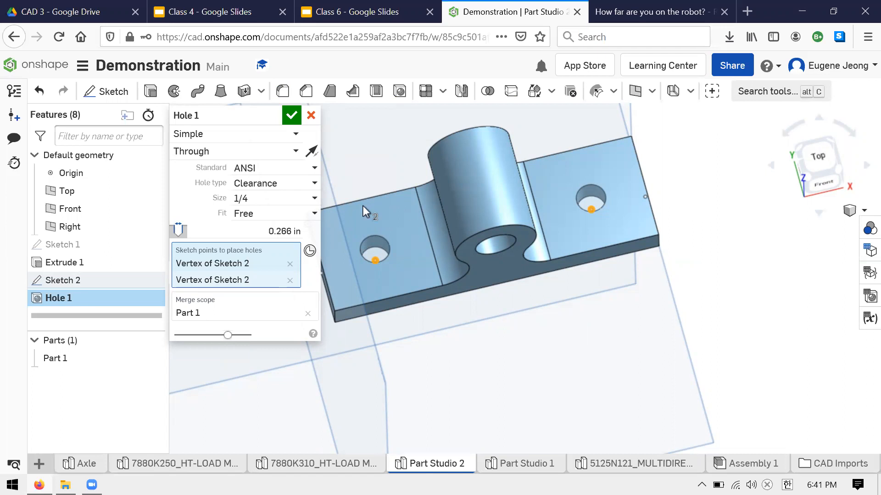
{"action": "left_click", "coordinate": [314, 184]}
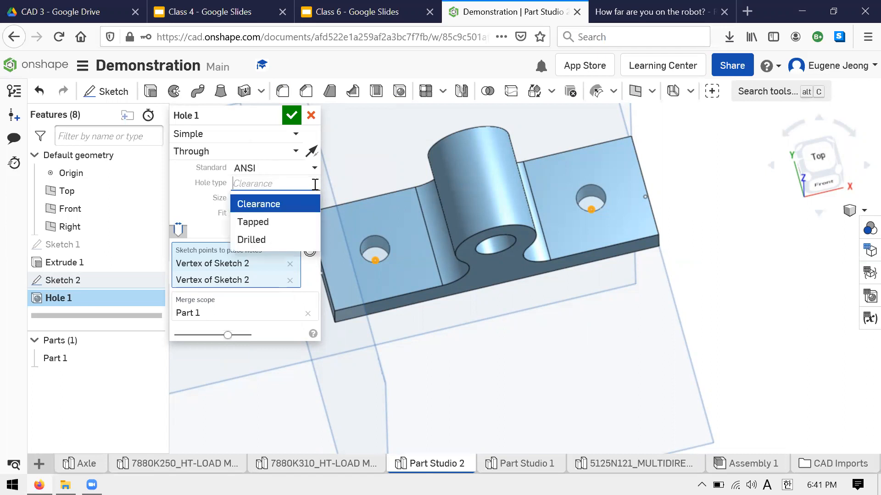
{"action": "left_click", "coordinate": [287, 208]}
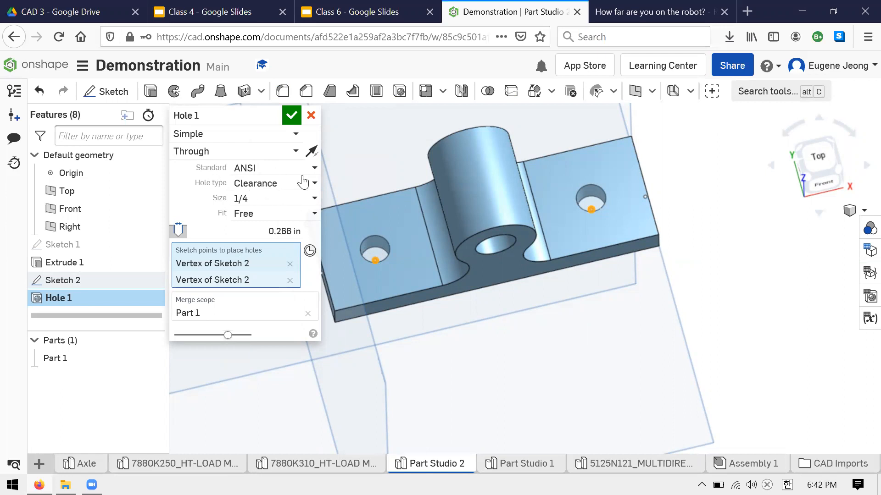
Step: Set the flange holes' fit to Close and accept the Hole feature
{"action": "left_click", "coordinate": [314, 215]}
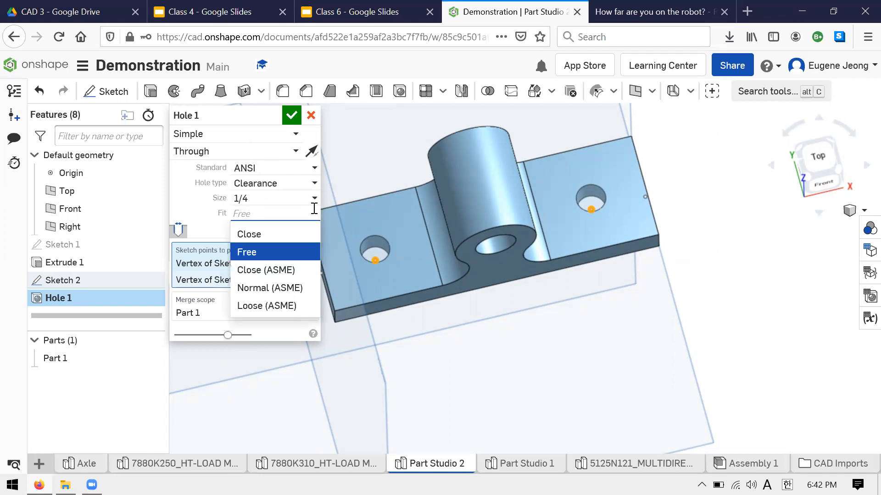
{"action": "left_click", "coordinate": [280, 270]}
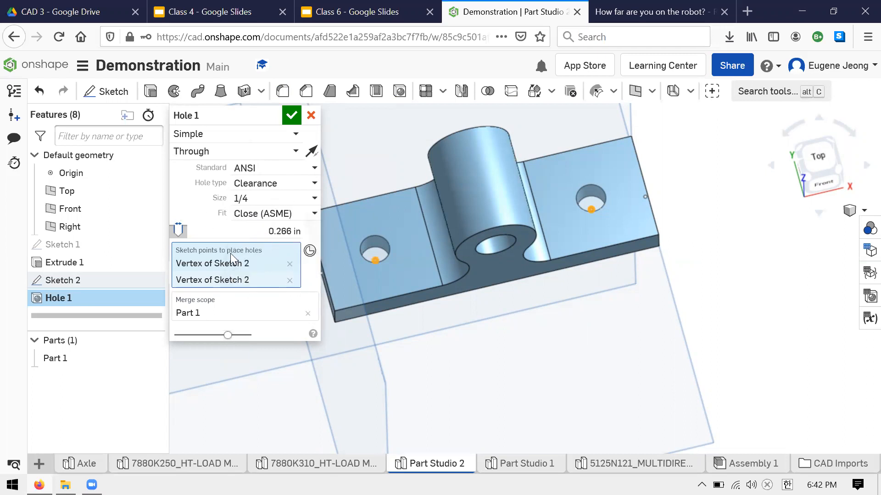
{"action": "left_click", "coordinate": [297, 229]}
{"action": "left_click", "coordinate": [312, 220]}
{"action": "left_click", "coordinate": [294, 234]}
{"action": "left_click", "coordinate": [304, 216]}
{"action": "left_click", "coordinate": [259, 233]}
{"action": "left_click", "coordinate": [296, 227]}
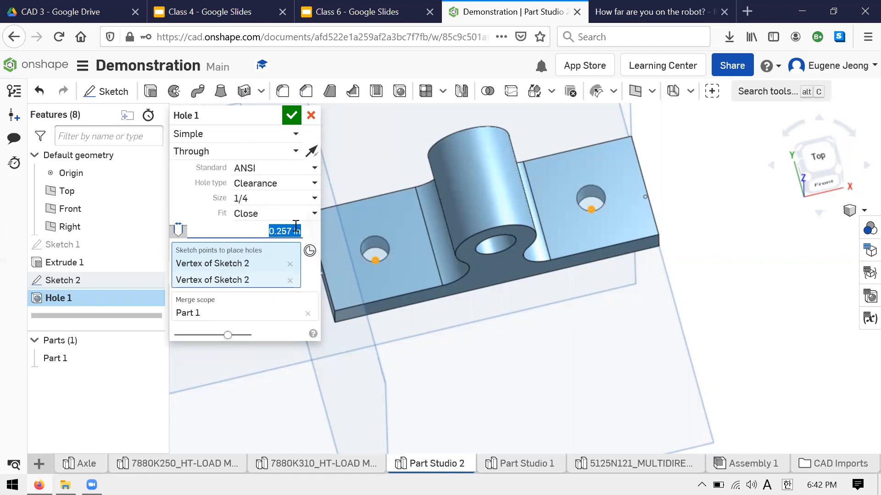
{"action": "left_click", "coordinate": [252, 232]}
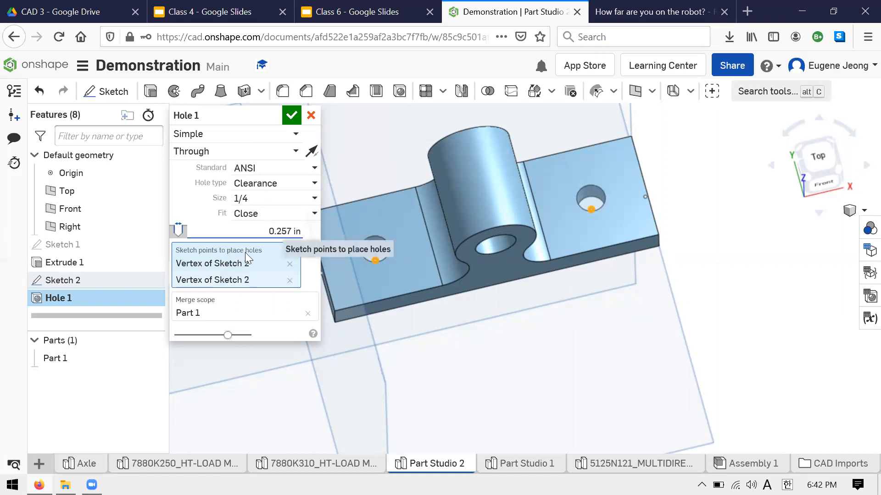
{"action": "left_click", "coordinate": [291, 115]}
Step: Examine the finished bracket from several sides, including the boss bore and the two flange holes
{"action": "right_click_drag", "start_coordinate": [516, 332], "coordinate": [560, 212]}
{"action": "right_click_drag", "start_coordinate": [490, 220], "coordinate": [567, 365]}
{"action": "scroll", "coordinate": [558, 377], "scroll_direction": "up", "scroll_amount": 3}
{"action": "scroll", "coordinate": [557, 379], "scroll_direction": "down", "scroll_amount": 6}
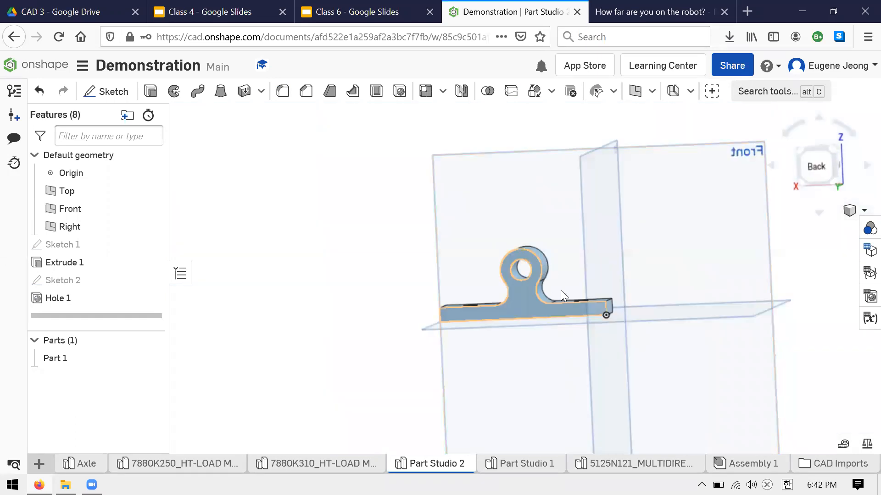
{"action": "scroll", "coordinate": [546, 283], "scroll_direction": "up", "scroll_amount": 7}
{"action": "right_click_drag", "start_coordinate": [600, 265], "coordinate": [453, 281]}
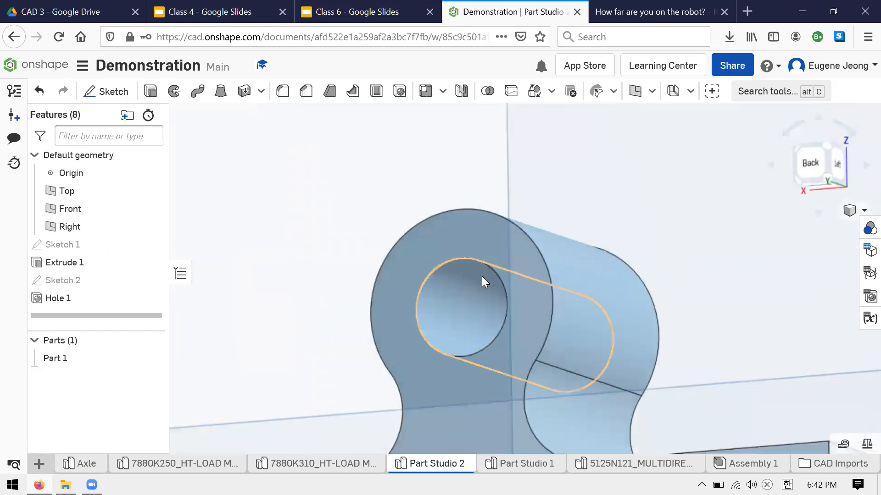
{"action": "scroll", "coordinate": [481, 276], "scroll_direction": "down", "scroll_amount": 3}
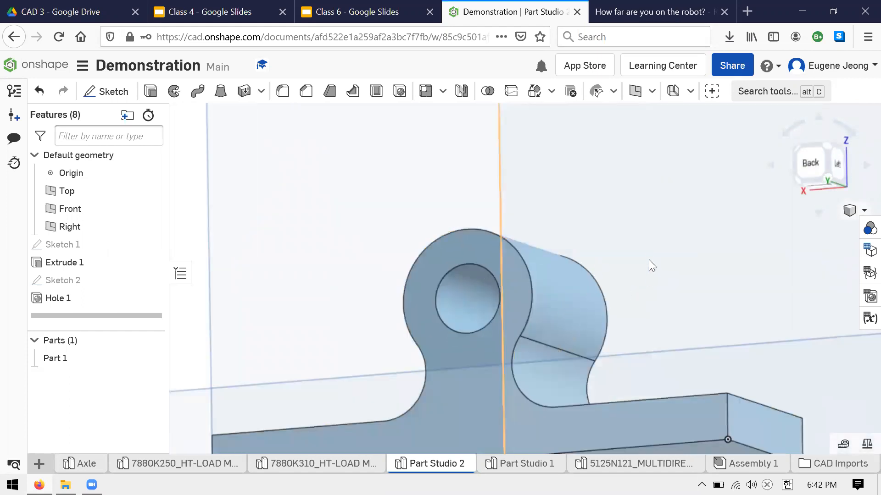
{"action": "right_click_drag", "start_coordinate": [649, 289], "coordinate": [576, 304]}
{"action": "scroll", "coordinate": [576, 304], "scroll_direction": "up", "scroll_amount": 4}
{"action": "scroll", "coordinate": [576, 304], "scroll_direction": "down", "scroll_amount": 9}
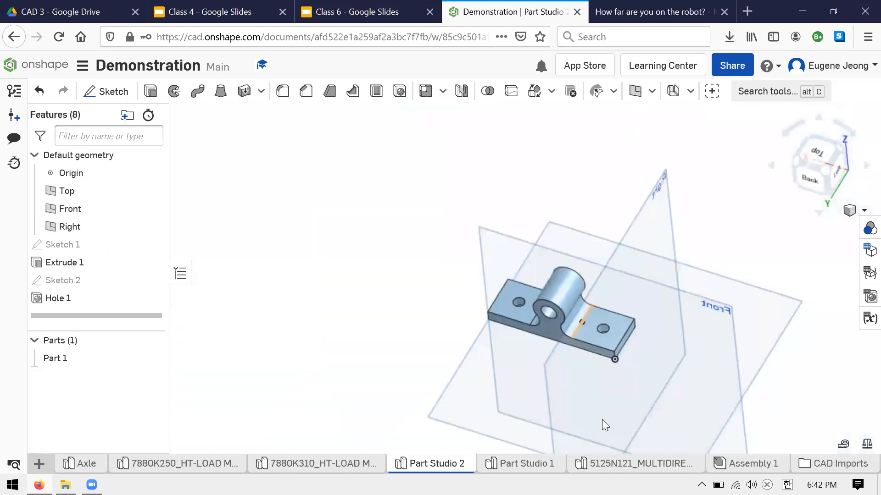
{"action": "mouse_move", "coordinate": [611, 266]}
{"action": "right_mouse_down"}
{"action": "mouse_move", "coordinate": [617, 254]}
{"action": "mouse_move", "coordinate": [559, 209]}
{"action": "mouse_move", "coordinate": [498, 235]}
{"action": "mouse_move", "coordinate": [585, 213]}
{"action": "mouse_move", "coordinate": [604, 259]}
{"action": "mouse_move", "coordinate": [622, 266]}
{"action": "right_mouse_up"}
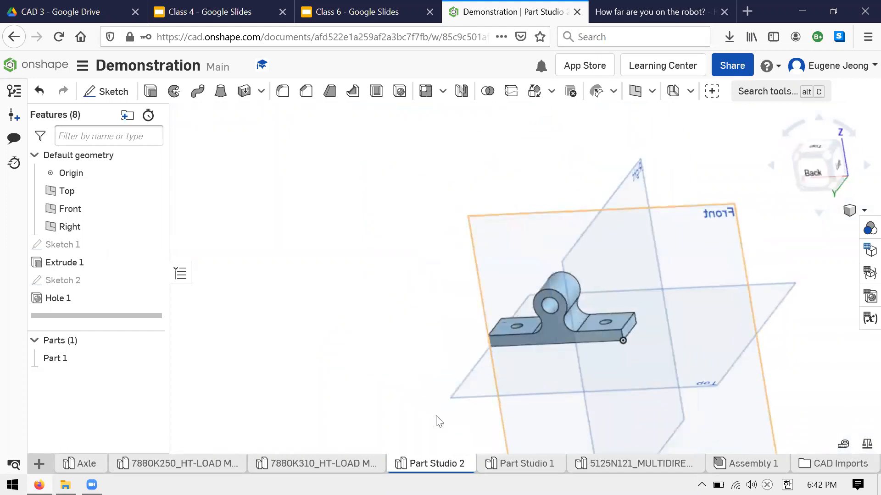
Step: Open the Axle part studio and measure the diameter of the axle's circular end edge
{"action": "left_click", "coordinate": [80, 464]}
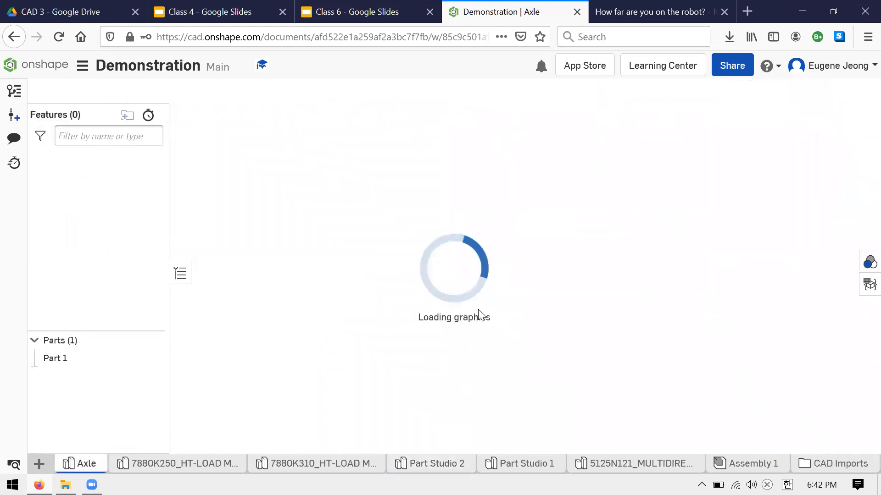
{"action": "right_click_drag", "start_coordinate": [590, 157], "coordinate": [521, 279]}
{"action": "scroll", "coordinate": [611, 261], "scroll_direction": "up", "scroll_amount": 2}
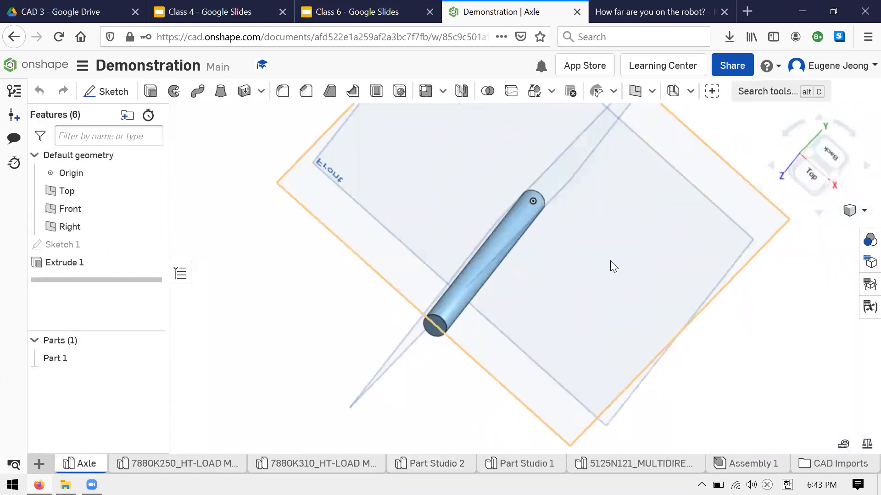
{"action": "left_click", "coordinate": [405, 345]}
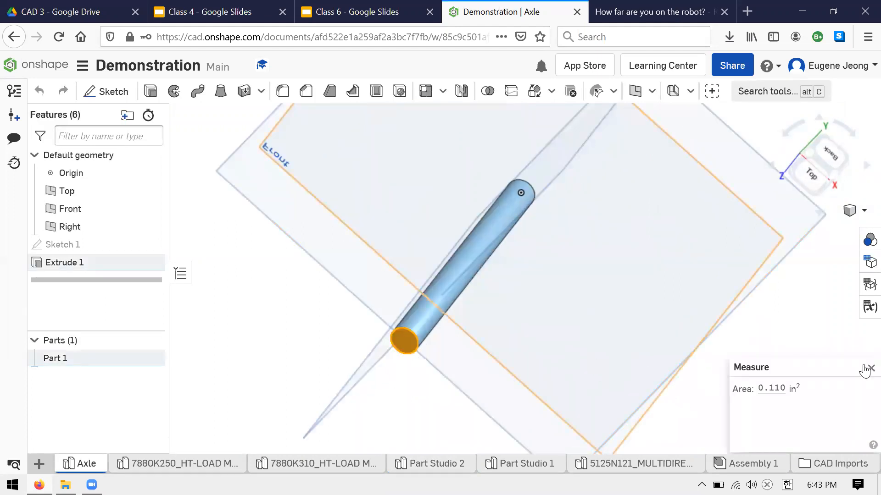
{"action": "key", "text": "Escape"}
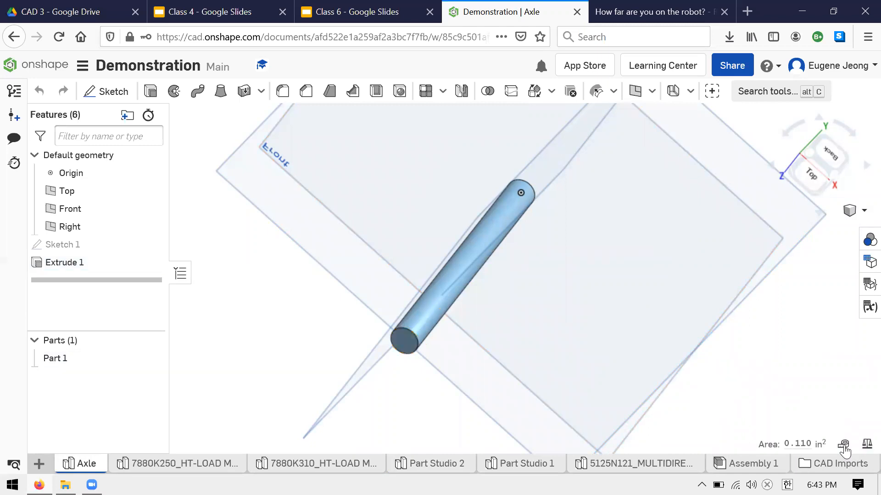
{"action": "left_click", "coordinate": [412, 338]}
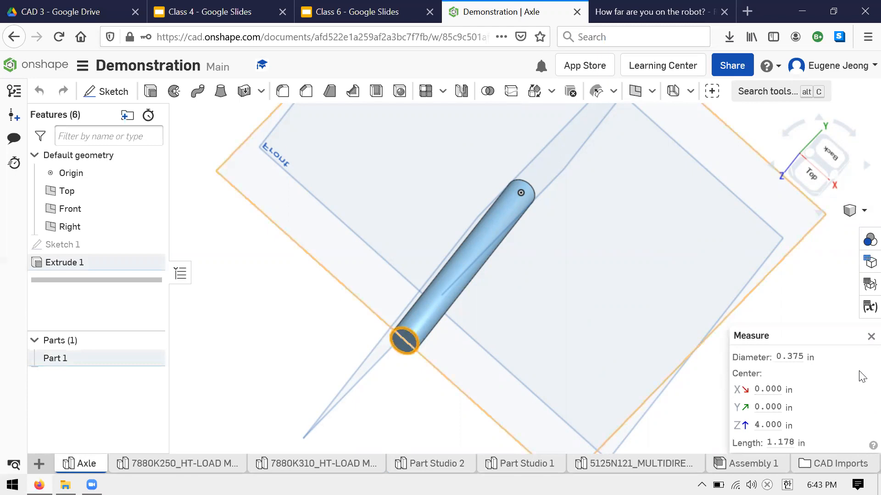
{"action": "left_click", "coordinate": [278, 324]}
Step: Create a new assembly and insert the bracket from Part Studio 2 into it
{"action": "left_click", "coordinate": [39, 464]}
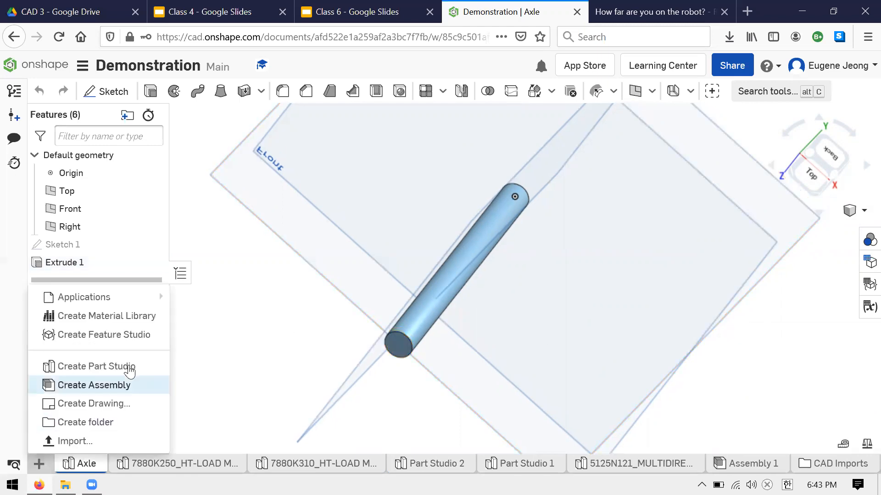
{"action": "left_click", "coordinate": [114, 387]}
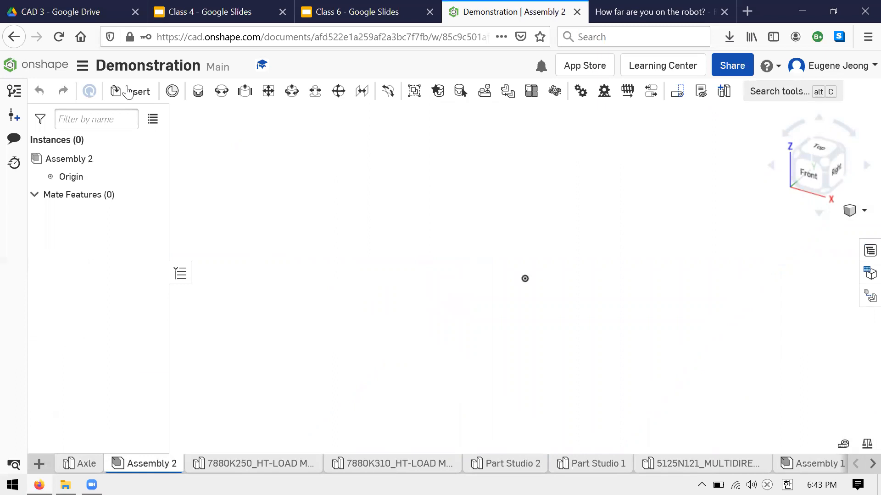
{"action": "left_click", "coordinate": [129, 91]}
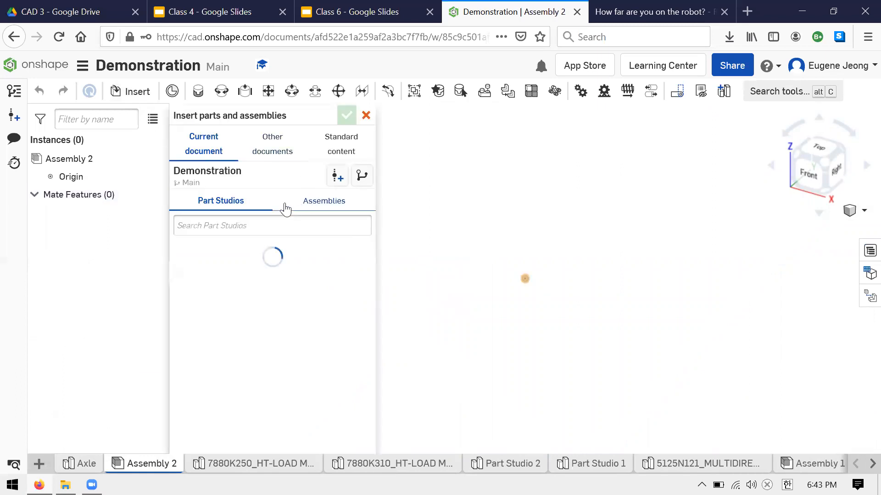
{"action": "left_click", "coordinate": [277, 426]}
{"action": "left_click", "coordinate": [494, 288]}
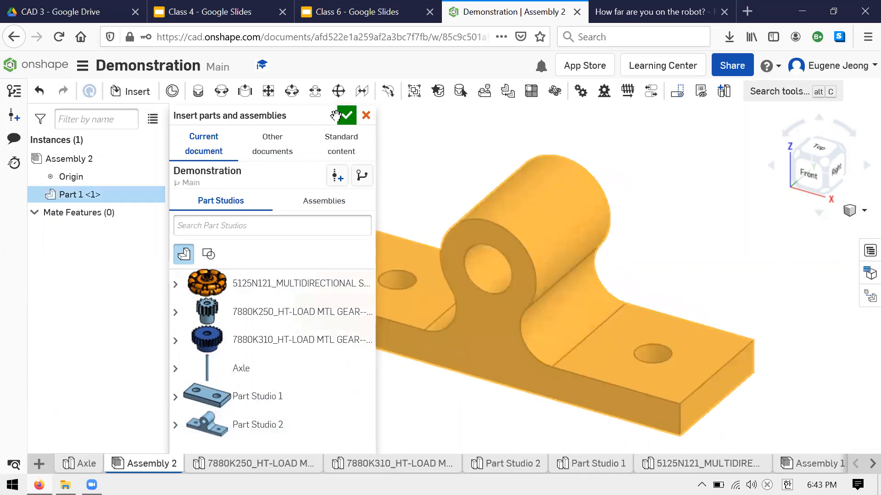
{"action": "left_click_drag", "start_coordinate": [557, 301], "coordinate": [534, 300]}
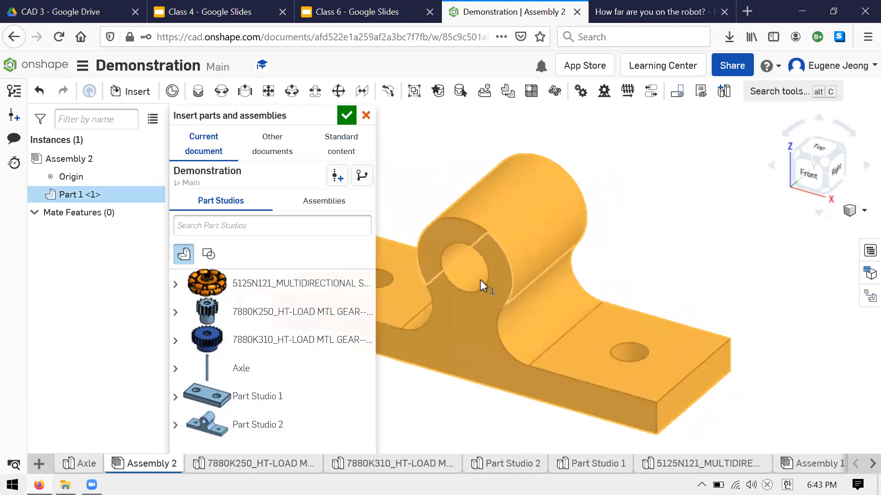
Step: Insert the Axle part into the assembly beside the bracket and finish inserting
{"action": "left_click", "coordinate": [316, 375]}
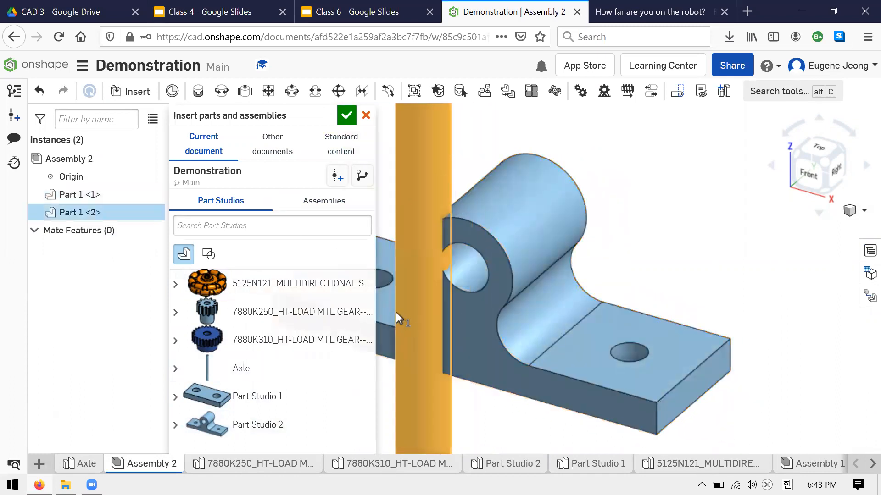
{"action": "left_click", "coordinate": [379, 304]}
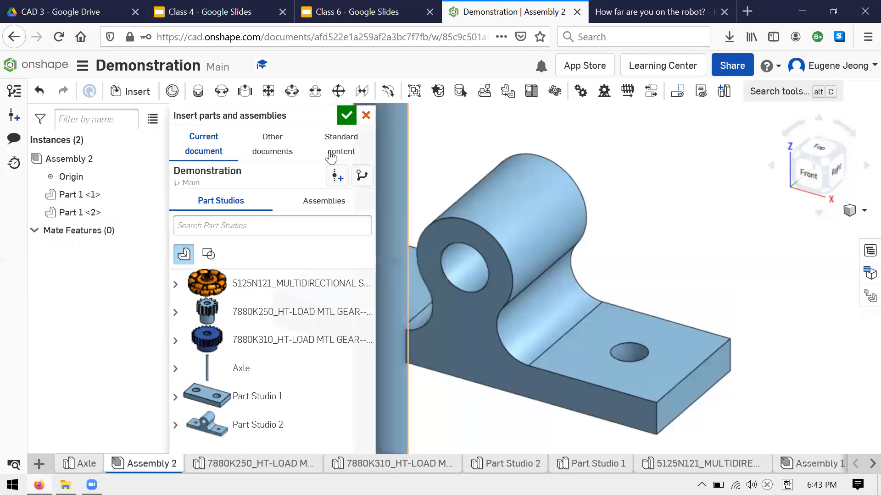
{"action": "left_click", "coordinate": [349, 118]}
{"action": "scroll", "coordinate": [474, 330], "scroll_direction": "down", "scroll_amount": 3}
{"action": "scroll", "coordinate": [395, 272], "scroll_direction": "up", "scroll_amount": 7}
{"action": "scroll", "coordinate": [463, 294], "scroll_direction": "down", "scroll_amount": 2}
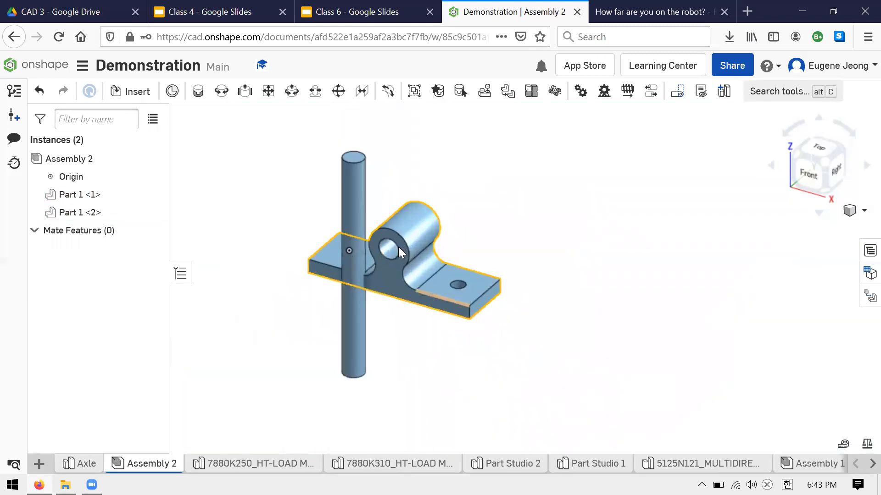
{"action": "right_click_drag", "start_coordinate": [453, 212], "coordinate": [315, 229]}
Step: Insert the 5125N121 multidirectional wheel into the assembly, clear of the bracket and axle
{"action": "left_click", "coordinate": [153, 93]}
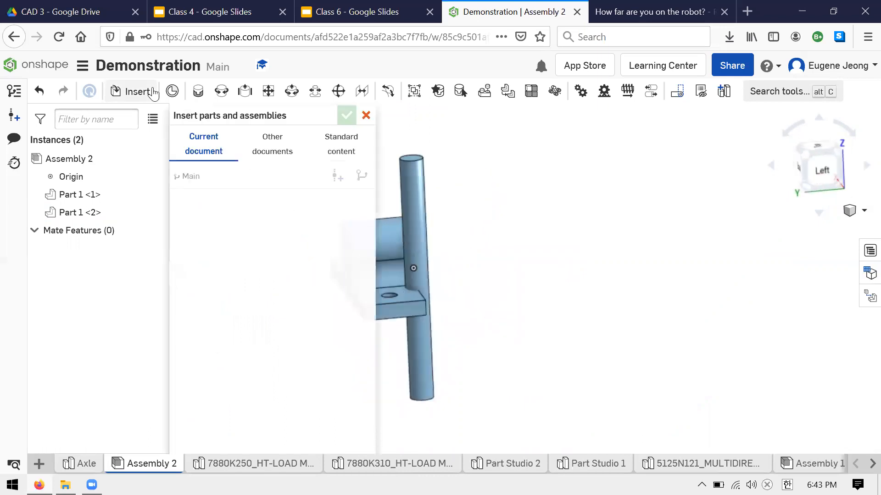
{"action": "left_click", "coordinate": [289, 287]}
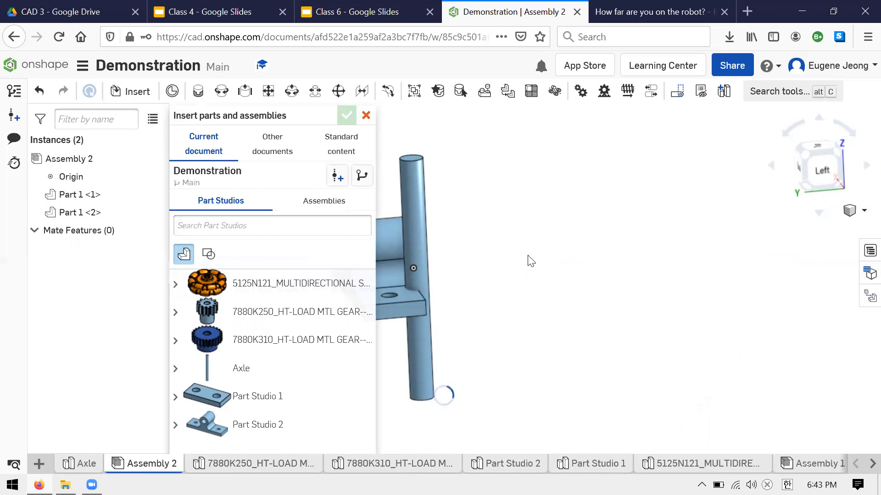
{"action": "left_click", "coordinate": [579, 253]}
{"action": "left_click", "coordinate": [347, 115]}
Step: Examine the inserted axle, bracket and wheel from several angles to see how they are oriented
{"action": "mouse_move", "coordinate": [480, 291]}
{"action": "right_mouse_down"}
{"action": "mouse_move", "coordinate": [444, 269]}
{"action": "mouse_move", "coordinate": [470, 292]}
{"action": "right_mouse_up"}
{"action": "right_click_drag", "start_coordinate": [469, 296], "coordinate": [432, 365]}
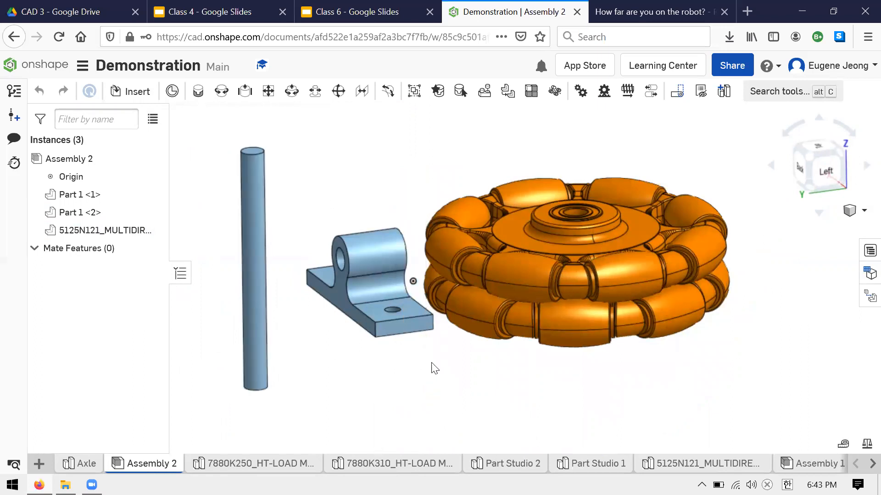
{"action": "scroll", "coordinate": [432, 366], "scroll_direction": "up", "scroll_amount": 3}
{"action": "scroll", "coordinate": [432, 365], "scroll_direction": "down", "scroll_amount": 4}
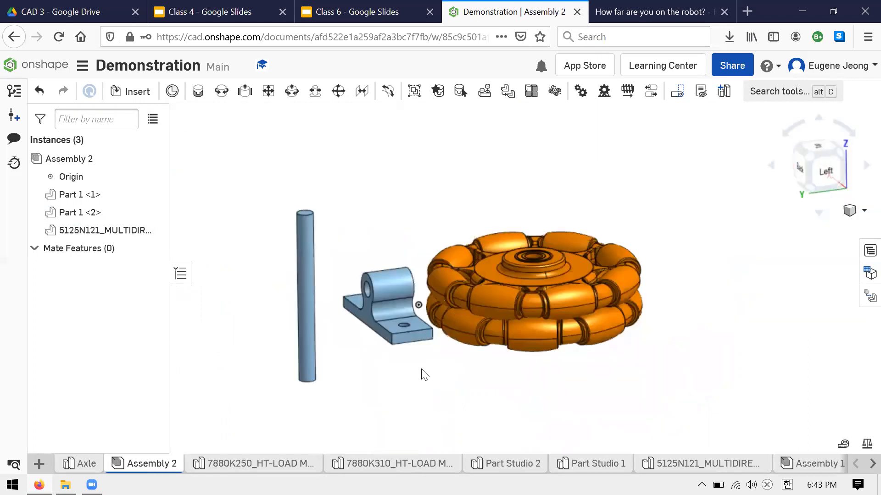
{"action": "right_click_drag", "start_coordinate": [425, 374], "coordinate": [352, 270]}
{"action": "scroll", "coordinate": [524, 300], "scroll_direction": "up", "scroll_amount": 3}
{"action": "scroll", "coordinate": [508, 297], "scroll_direction": "down", "scroll_amount": 5}
{"action": "right_click_drag", "start_coordinate": [507, 297], "coordinate": [523, 260]}
{"action": "scroll", "coordinate": [375, 247], "scroll_direction": "up", "scroll_amount": 5}
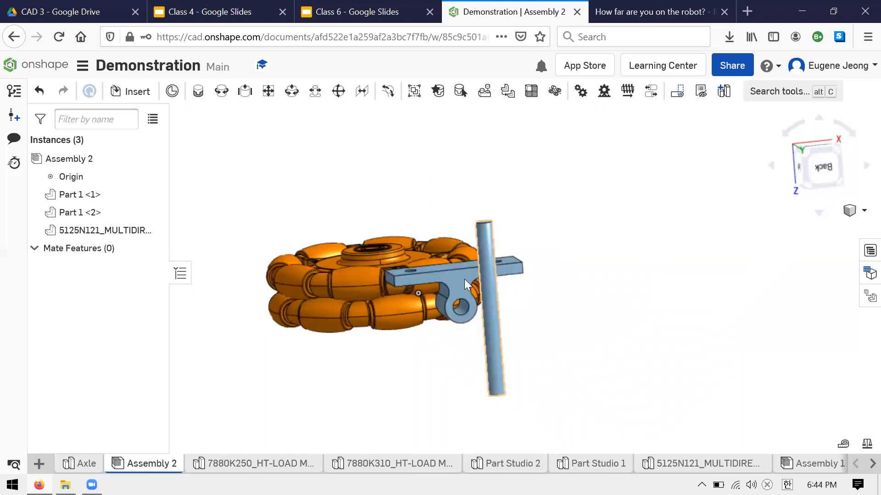
Step: Start a Revolute mate and pick the mate connector at the middle of the axle's length as its first connector
{"action": "right_click_drag", "start_coordinate": [537, 261], "coordinate": [525, 234]}
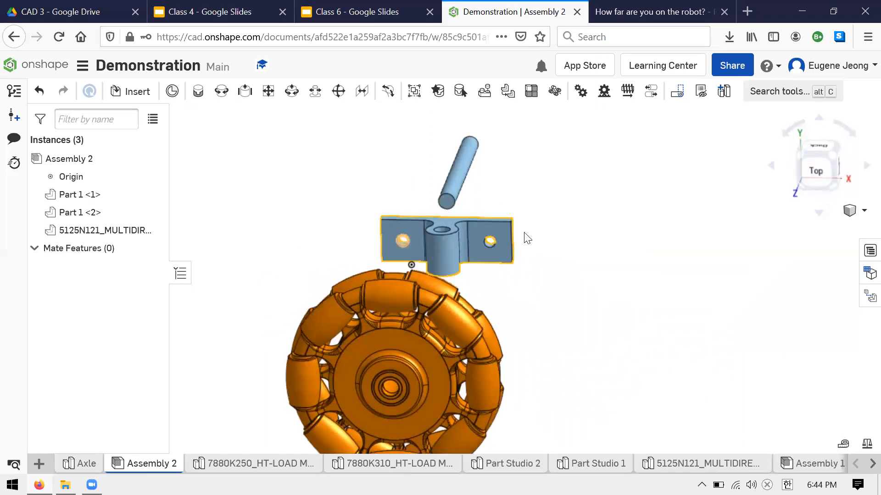
{"action": "right_click_drag", "start_coordinate": [560, 256], "coordinate": [564, 278]}
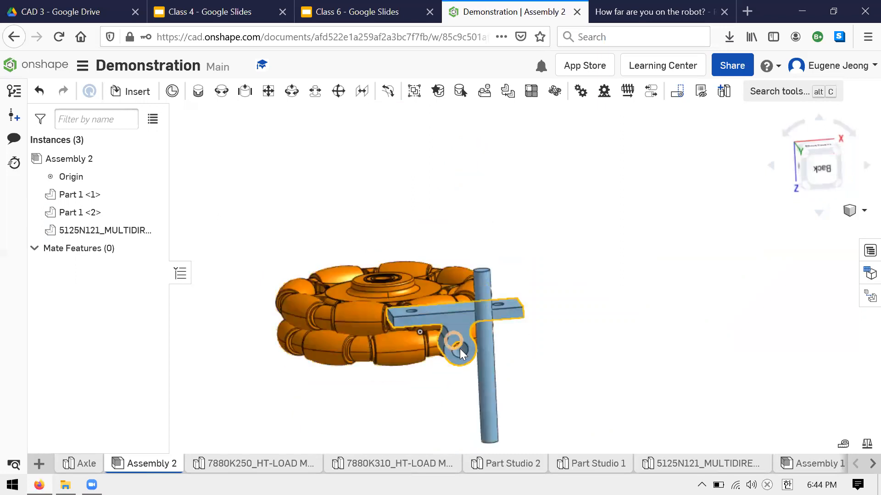
{"action": "right_click_drag", "start_coordinate": [512, 334], "coordinate": [355, 324]}
{"action": "right_click_drag", "start_coordinate": [224, 198], "coordinate": [388, 391]}
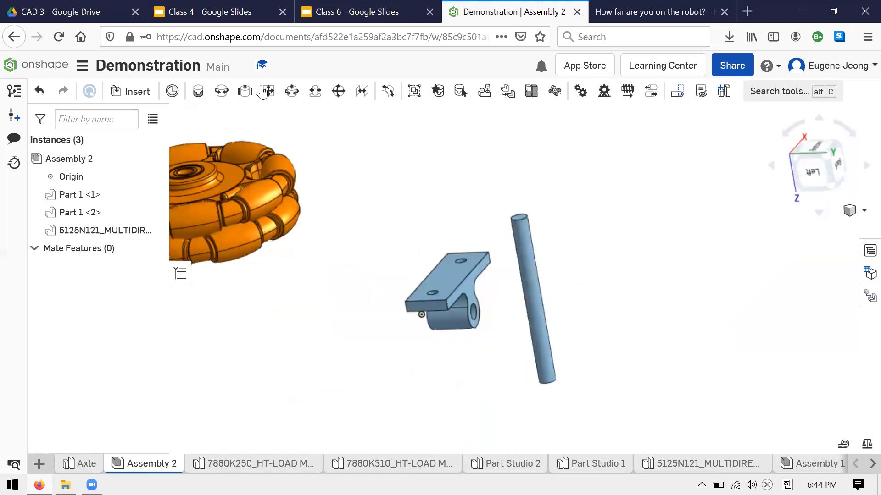
{"action": "left_click", "coordinate": [222, 91]}
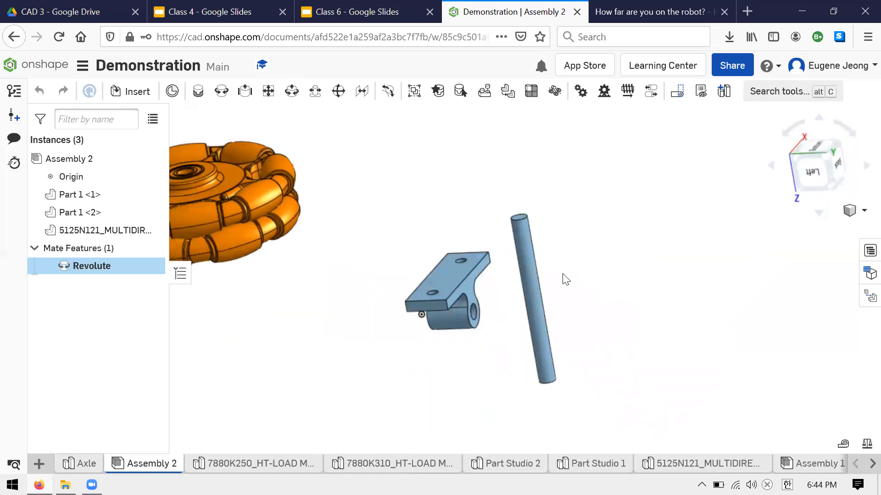
{"action": "right_click_drag", "start_coordinate": [542, 288], "coordinate": [452, 264]}
{"action": "scroll", "coordinate": [452, 264], "scroll_direction": "up", "scroll_amount": 6}
{"action": "scroll", "coordinate": [434, 289], "scroll_direction": "down", "scroll_amount": 5}
{"action": "left_click", "coordinate": [515, 230]}
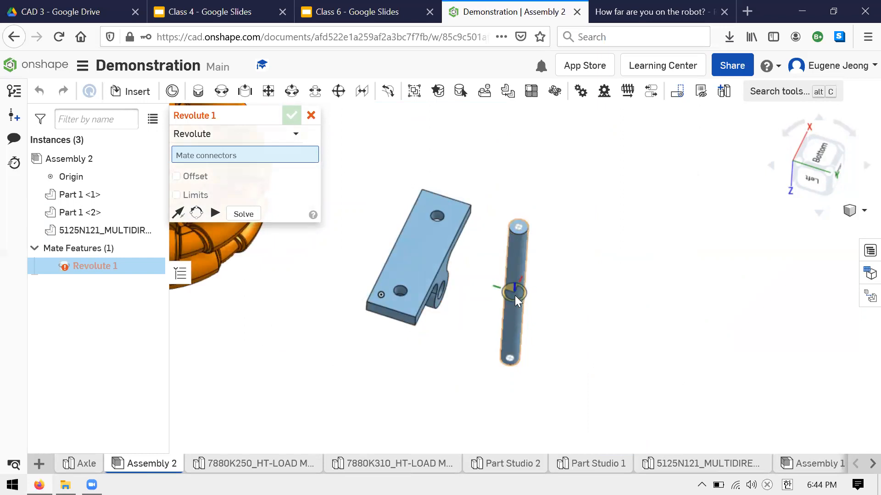
{"action": "left_click", "coordinate": [515, 294]}
Step: Pick the mate connector inside the bracket's boss bore, halfway along the hole, as the Revolute mate's second connector
{"action": "right_click_drag", "start_coordinate": [473, 344], "coordinate": [493, 341]}
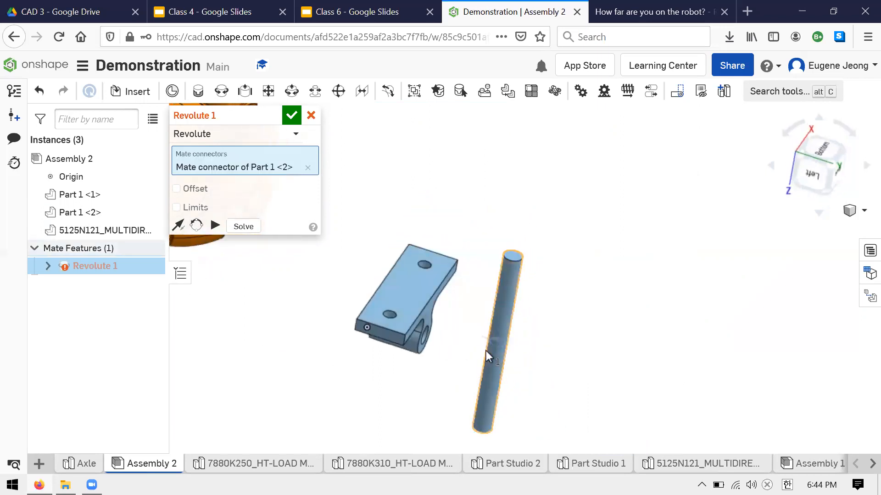
{"action": "scroll", "coordinate": [436, 350], "scroll_direction": "down", "scroll_amount": 3}
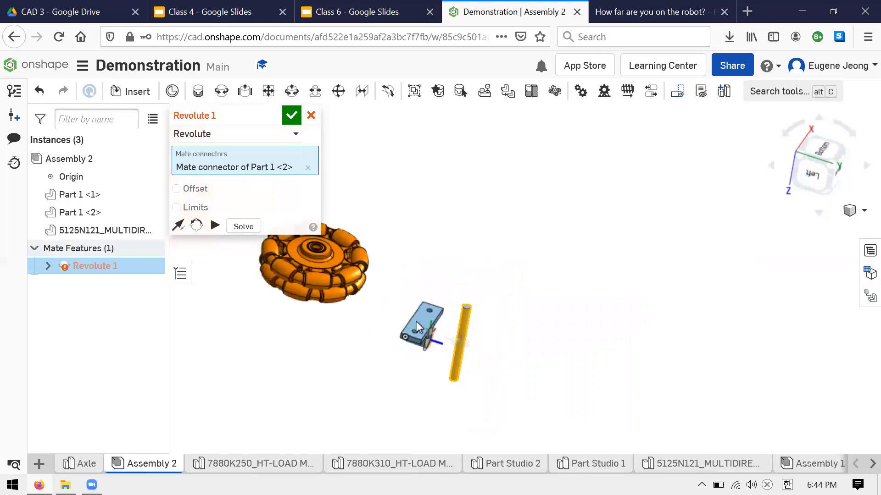
{"action": "scroll", "coordinate": [416, 325], "scroll_direction": "up", "scroll_amount": 10}
{"action": "right_click_drag", "start_coordinate": [507, 384], "coordinate": [553, 394]}
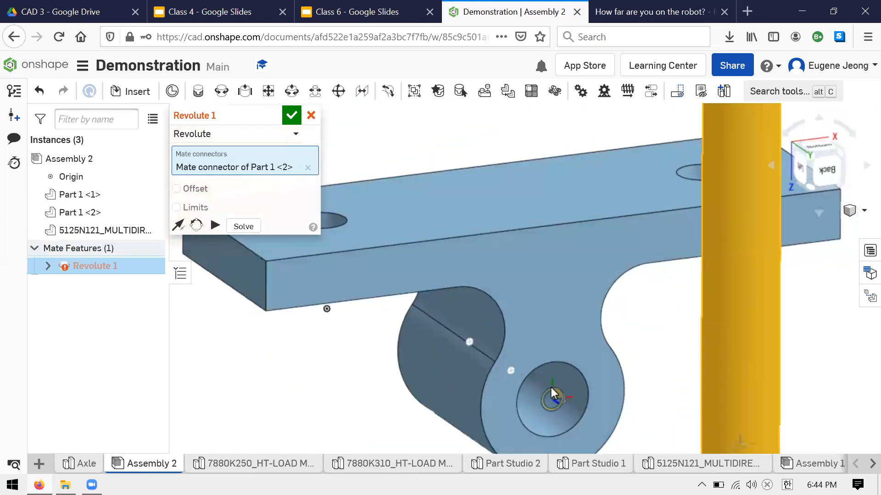
{"action": "left_click", "coordinate": [516, 371]}
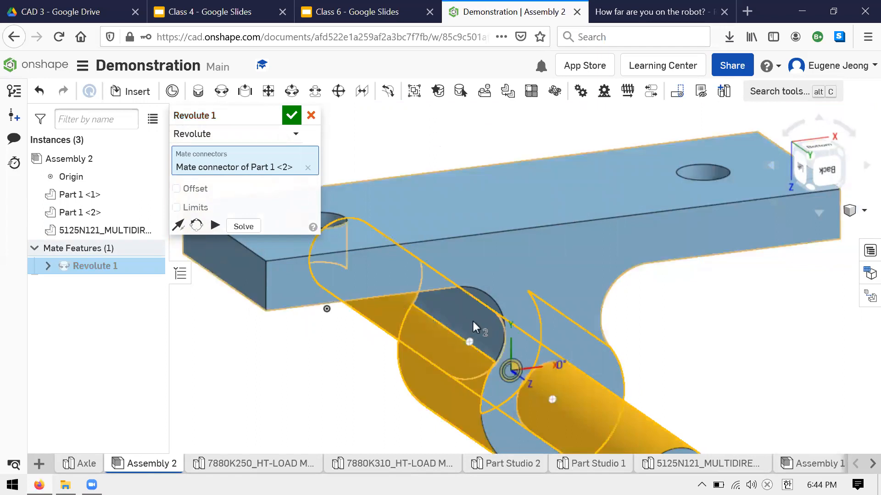
Step: Animate the Revolute mate's degree of freedom and accept the mate between axle and bracket
{"action": "scroll", "coordinate": [472, 319], "scroll_direction": "down", "scroll_amount": 5}
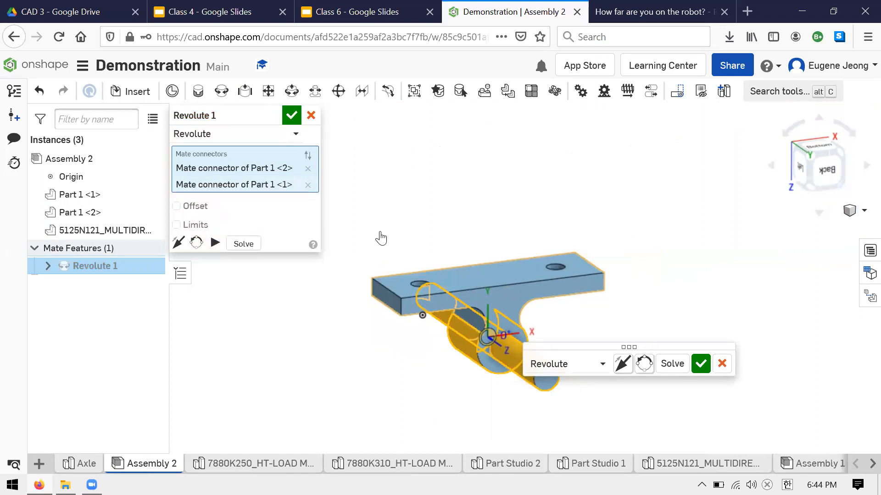
{"action": "left_click", "coordinate": [215, 243]}
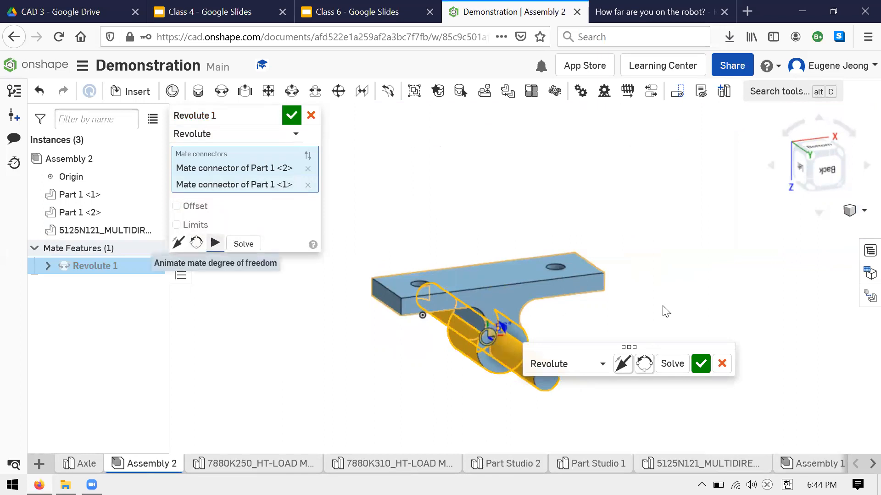
{"action": "left_click", "coordinate": [701, 363]}
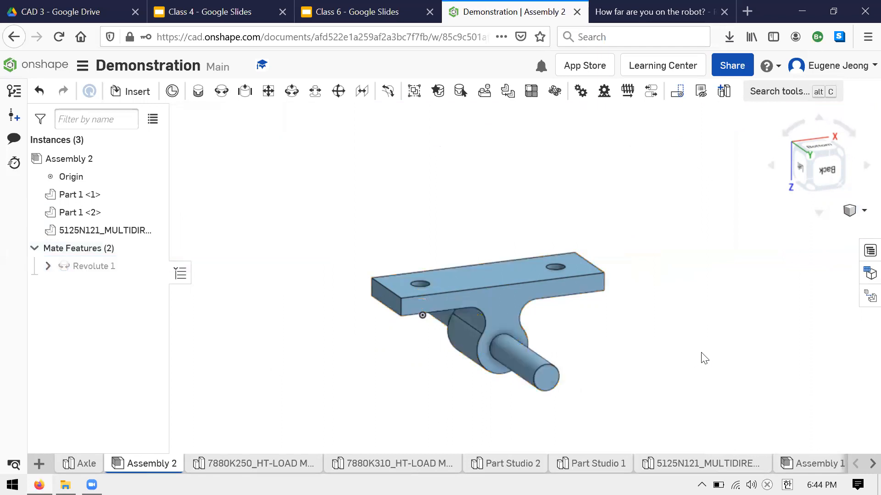
Step: Start a Fastened mate in place of the empty second Revolute mate
{"action": "right_click_drag", "start_coordinate": [556, 289], "coordinate": [595, 365]}
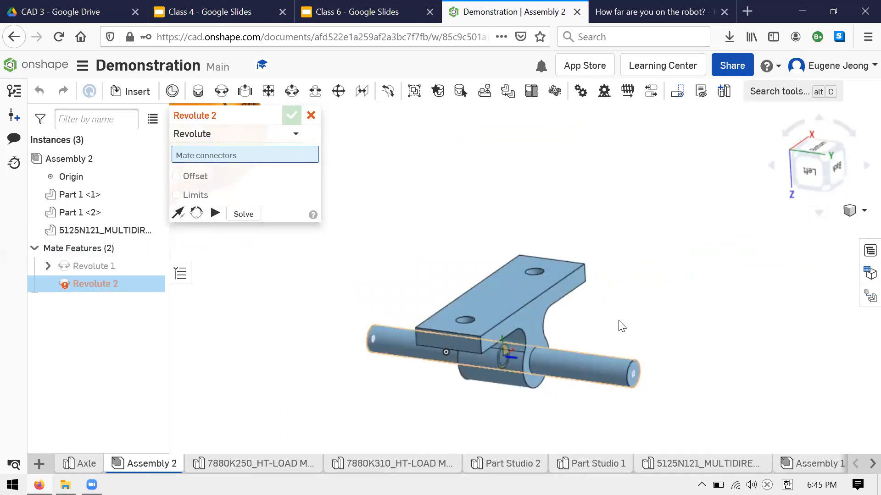
{"action": "scroll", "coordinate": [572, 250], "scroll_direction": "down", "scroll_amount": 3}
{"action": "right_click_drag", "start_coordinate": [573, 250], "coordinate": [609, 297]}
{"action": "scroll", "coordinate": [555, 269], "scroll_direction": "up", "scroll_amount": 3}
{"action": "scroll", "coordinate": [554, 269], "scroll_direction": "down", "scroll_amount": 5}
{"action": "scroll", "coordinate": [372, 167], "scroll_direction": "up", "scroll_amount": 4}
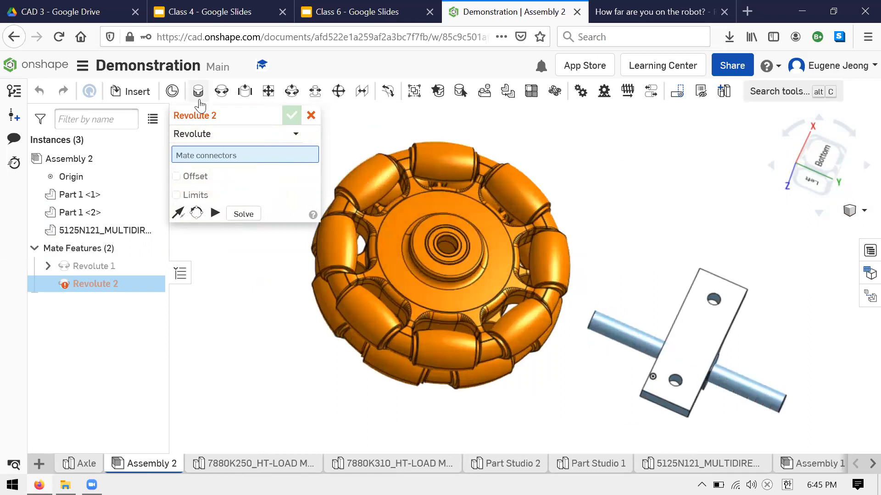
{"action": "left_click", "coordinate": [197, 94]}
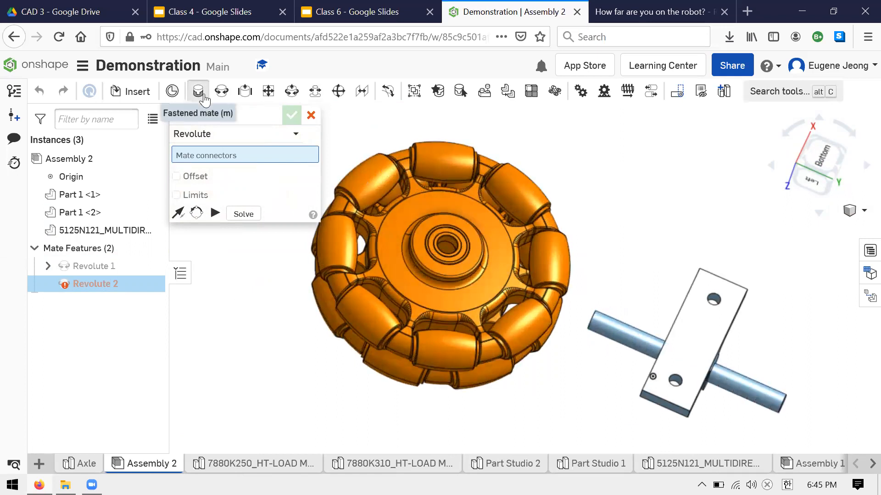
Step: Examine the wheel and the bracket with its axle from several angles to compare their orientations
{"action": "scroll", "coordinate": [528, 241], "scroll_direction": "up", "scroll_amount": 2}
{"action": "scroll", "coordinate": [478, 234], "scroll_direction": "down", "scroll_amount": 3}
{"action": "scroll", "coordinate": [437, 220], "scroll_direction": "up", "scroll_amount": 3}
{"action": "scroll", "coordinate": [440, 223], "scroll_direction": "down", "scroll_amount": 5}
{"action": "right_click_drag", "start_coordinate": [635, 329], "coordinate": [633, 374]}
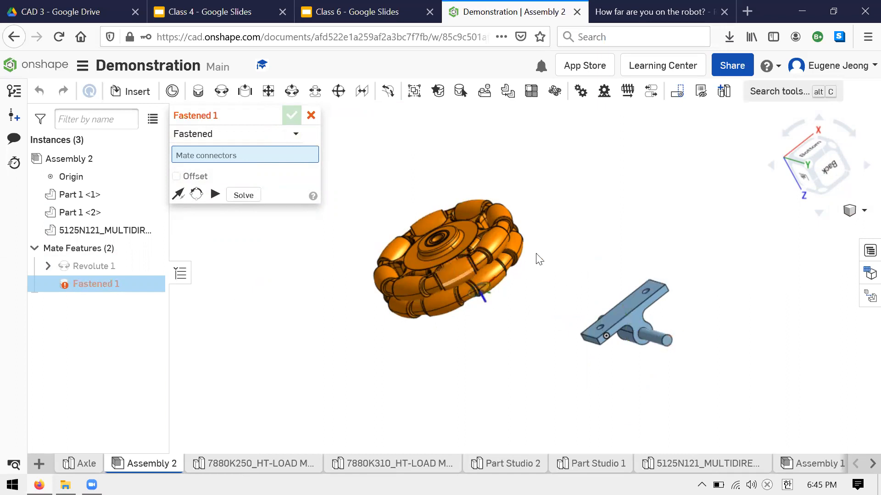
{"action": "right_click_drag", "start_coordinate": [567, 264], "coordinate": [623, 379]}
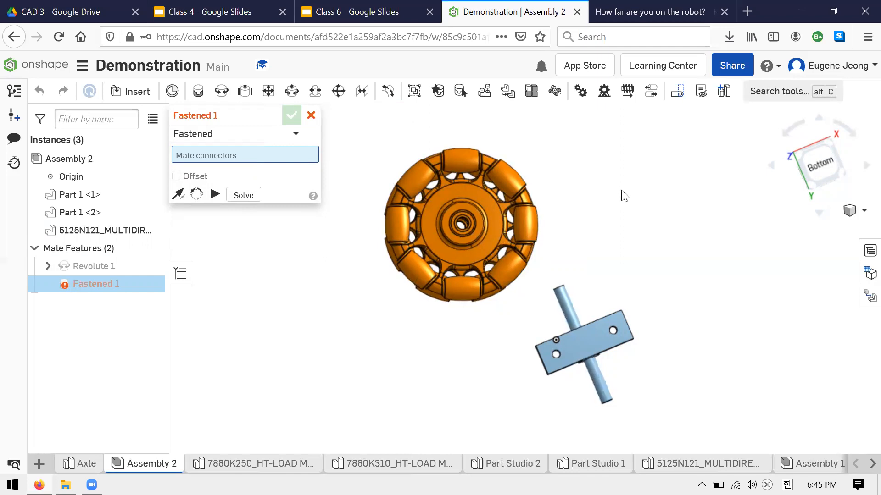
{"action": "right_click_drag", "start_coordinate": [624, 273], "coordinate": [595, 251]}
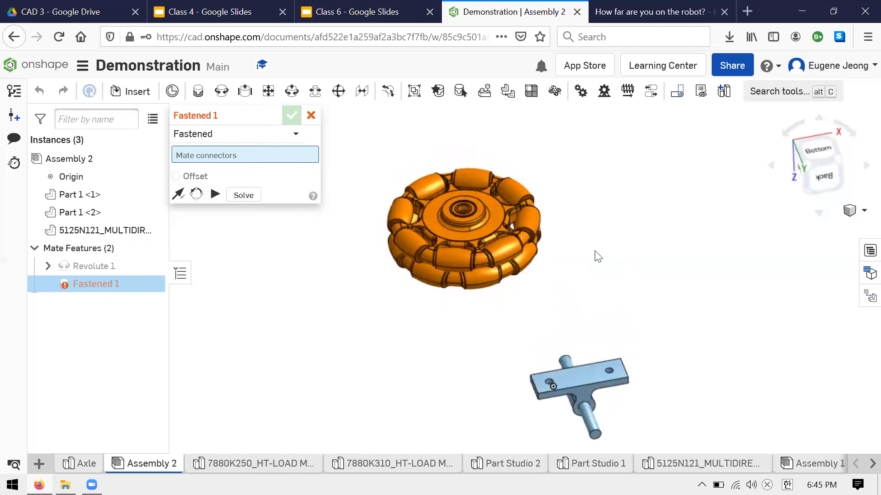
{"action": "scroll", "coordinate": [596, 281], "scroll_direction": "up", "scroll_amount": 3}
{"action": "scroll", "coordinate": [634, 295], "scroll_direction": "down", "scroll_amount": 2}
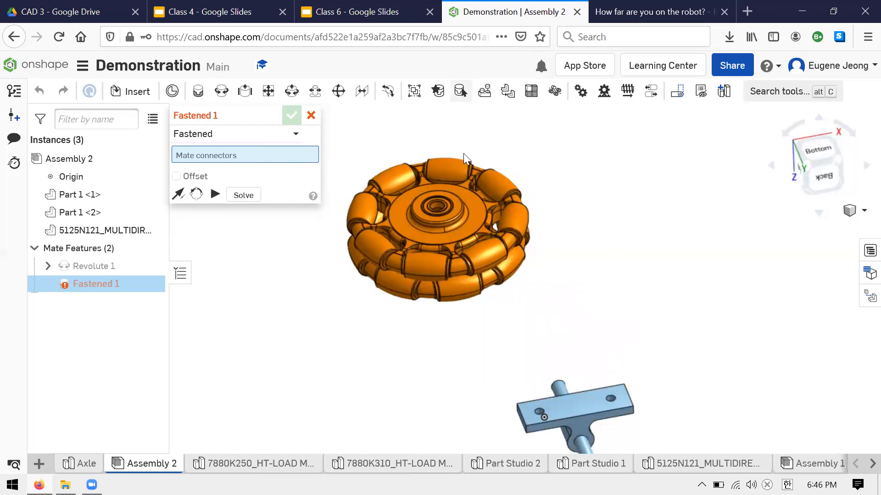
{"action": "scroll", "coordinate": [472, 209], "scroll_direction": "down", "scroll_amount": 2}
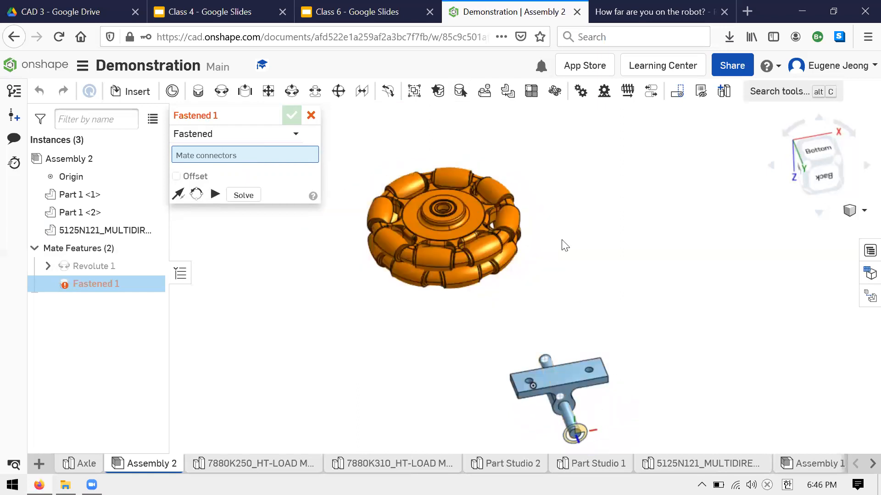
{"action": "right_click_drag", "start_coordinate": [564, 242], "coordinate": [550, 227]}
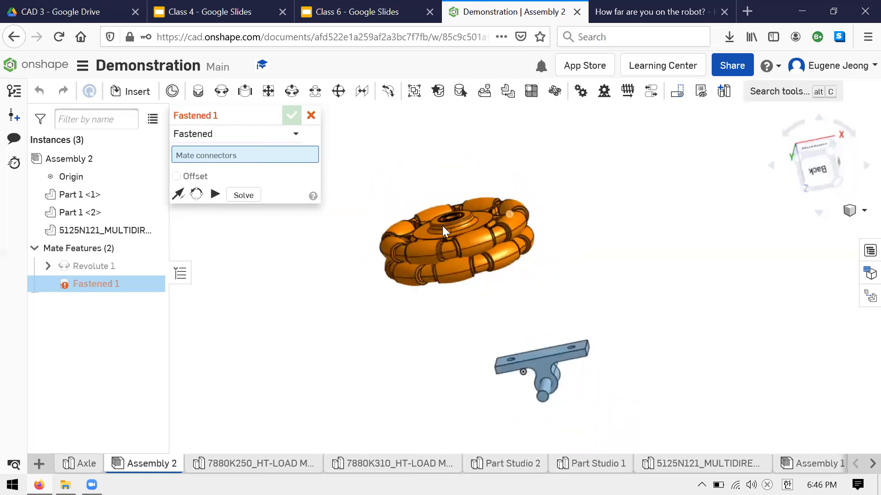
Step: Examine the wheel's hub and the protruding end of the axle for suitable mate connector points
{"action": "scroll", "coordinate": [442, 226], "scroll_direction": "up", "scroll_amount": 4}
{"action": "scroll", "coordinate": [490, 244], "scroll_direction": "up", "scroll_amount": 6}
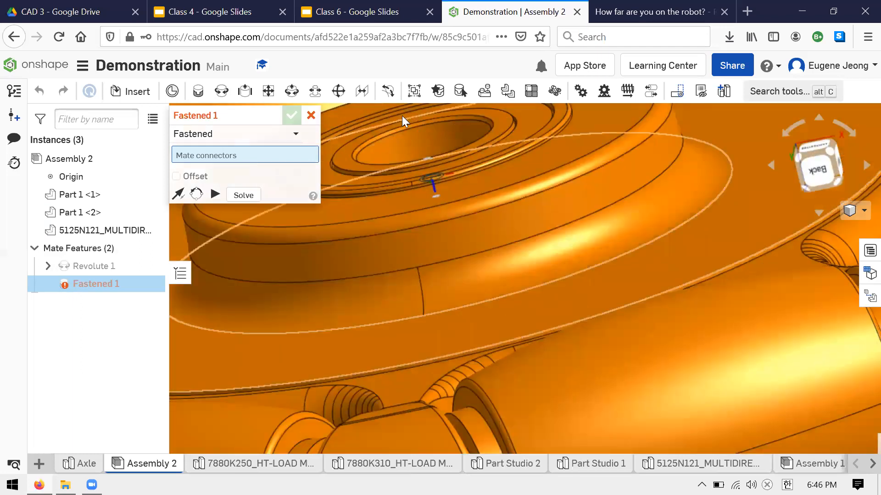
{"action": "scroll", "coordinate": [515, 196], "scroll_direction": "down", "scroll_amount": 10}
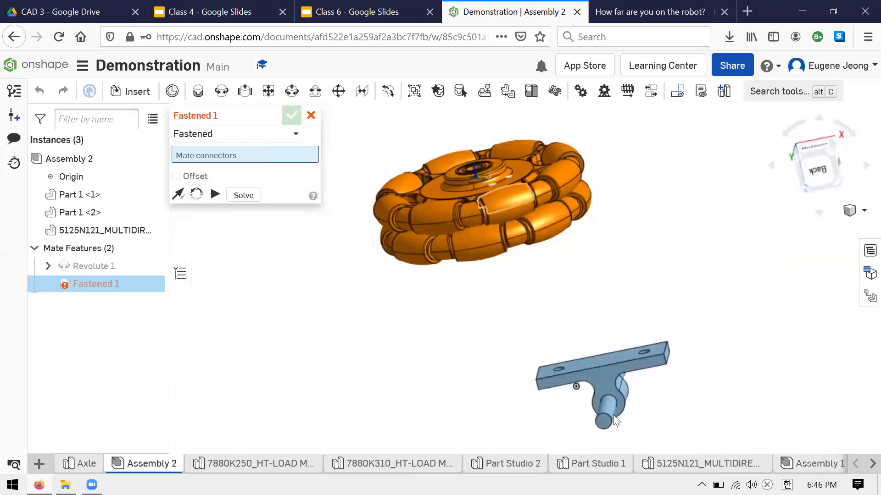
{"action": "scroll", "coordinate": [613, 414], "scroll_direction": "up", "scroll_amount": 5}
{"action": "right_click_drag", "start_coordinate": [662, 388], "coordinate": [672, 363]}
{"action": "scroll", "coordinate": [670, 362], "scroll_direction": "up", "scroll_amount": 3}
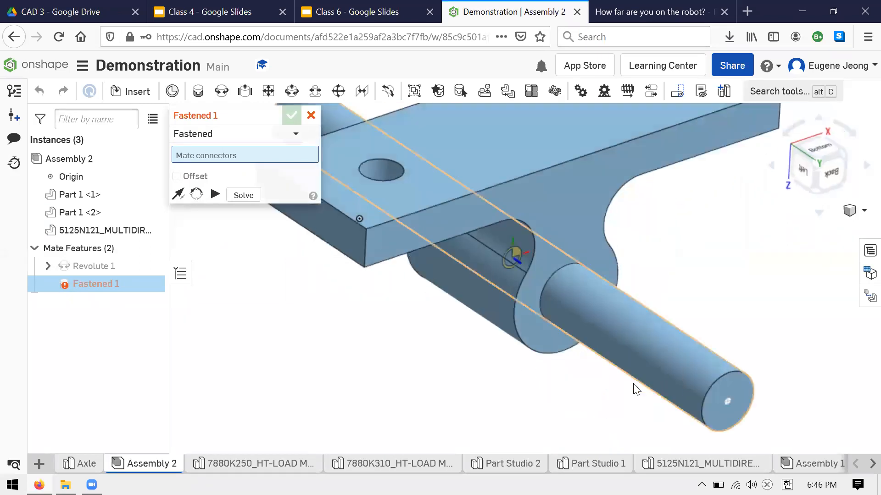
{"action": "scroll", "coordinate": [632, 384], "scroll_direction": "up", "scroll_amount": 4}
{"action": "scroll", "coordinate": [632, 384], "scroll_direction": "down", "scroll_amount": 6}
{"action": "scroll", "coordinate": [634, 378], "scroll_direction": "down", "scroll_amount": 6}
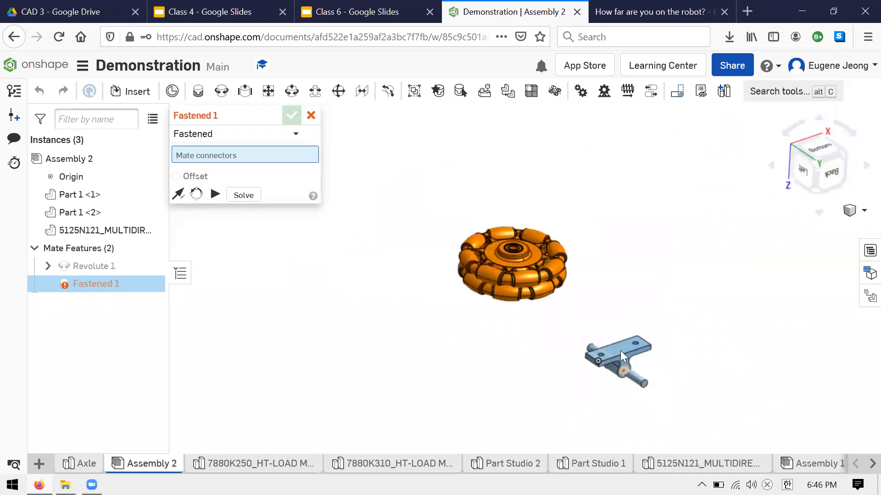
Step: Examine the raised face, ring edges and bore of the wheel's hub up close for candidate mate points
{"action": "scroll", "coordinate": [515, 235], "scroll_direction": "up", "scroll_amount": 10}
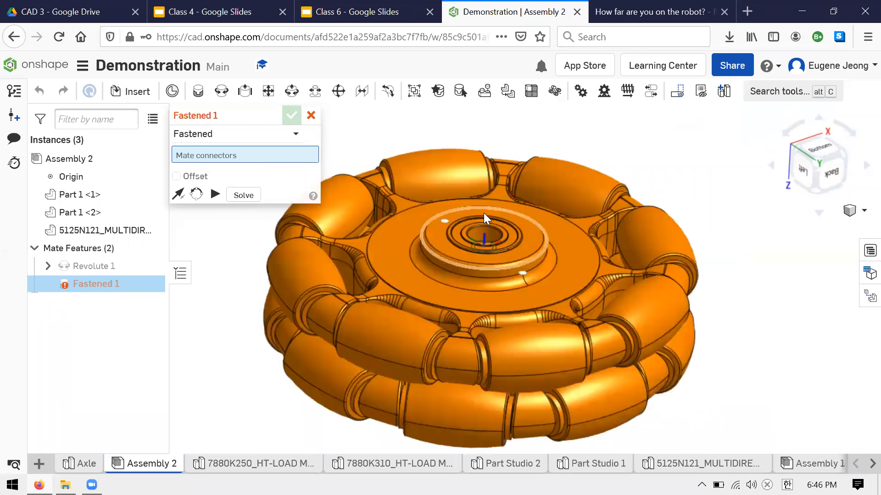
{"action": "scroll", "coordinate": [434, 184], "scroll_direction": "up", "scroll_amount": 3}
{"action": "scroll", "coordinate": [550, 316], "scroll_direction": "down", "scroll_amount": 2}
{"action": "scroll", "coordinate": [456, 206], "scroll_direction": "up", "scroll_amount": 2}
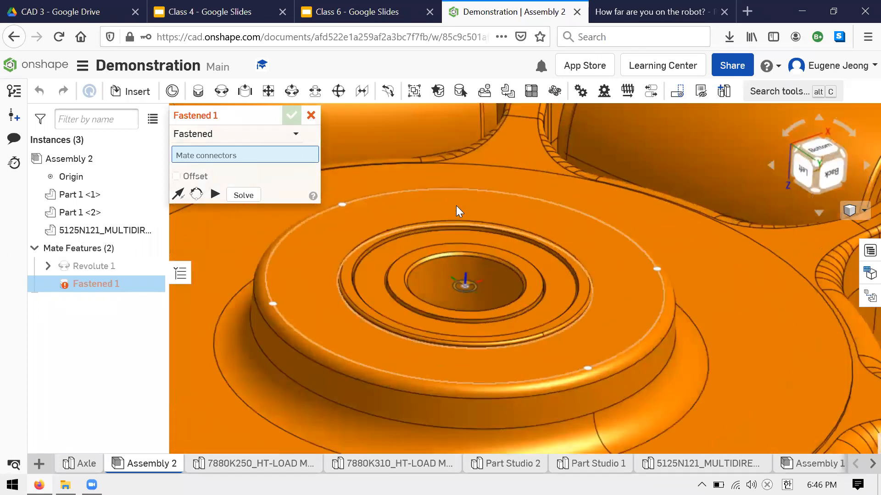
{"action": "scroll", "coordinate": [473, 239], "scroll_direction": "down", "scroll_amount": 8}
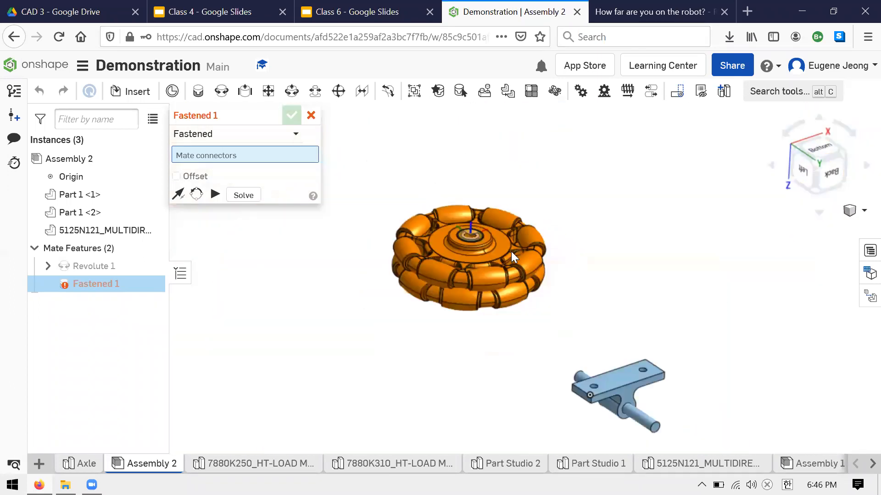
{"action": "scroll", "coordinate": [608, 379], "scroll_direction": "up", "scroll_amount": 4}
{"action": "scroll", "coordinate": [594, 324], "scroll_direction": "down", "scroll_amount": 3}
{"action": "scroll", "coordinate": [488, 275], "scroll_direction": "up", "scroll_amount": 6}
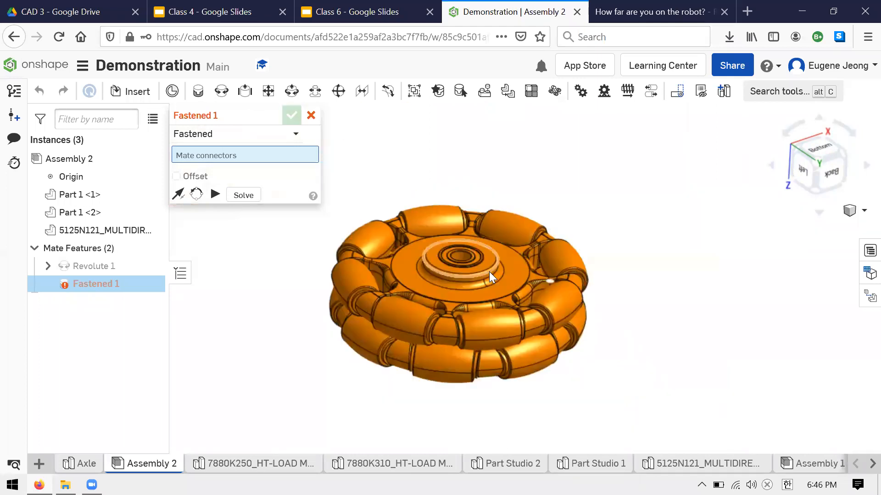
{"action": "scroll", "coordinate": [482, 275], "scroll_direction": "up", "scroll_amount": 2}
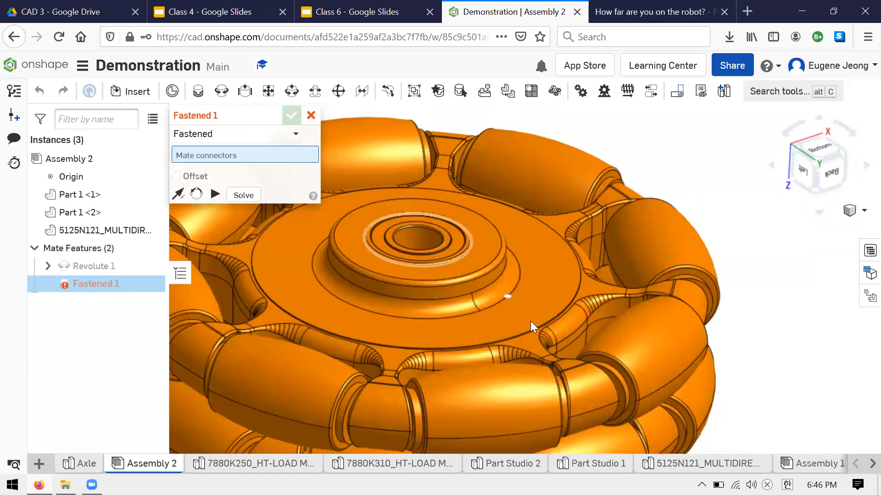
{"action": "right_click_drag", "start_coordinate": [534, 313], "coordinate": [413, 272]}
{"action": "scroll", "coordinate": [411, 266], "scroll_direction": "up", "scroll_amount": 6}
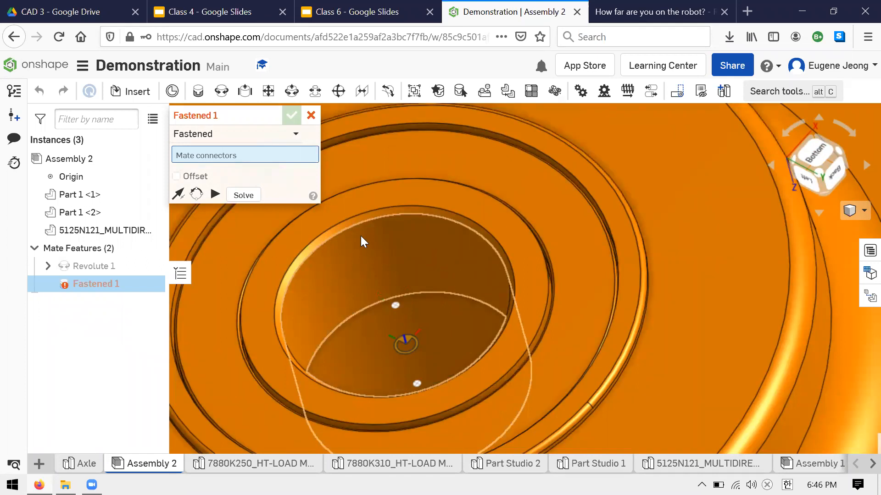
Step: Compare the wheel's hub bore with the axle's free end to decide where the Fastened mate should join them
{"action": "scroll", "coordinate": [374, 229], "scroll_direction": "down", "scroll_amount": 5}
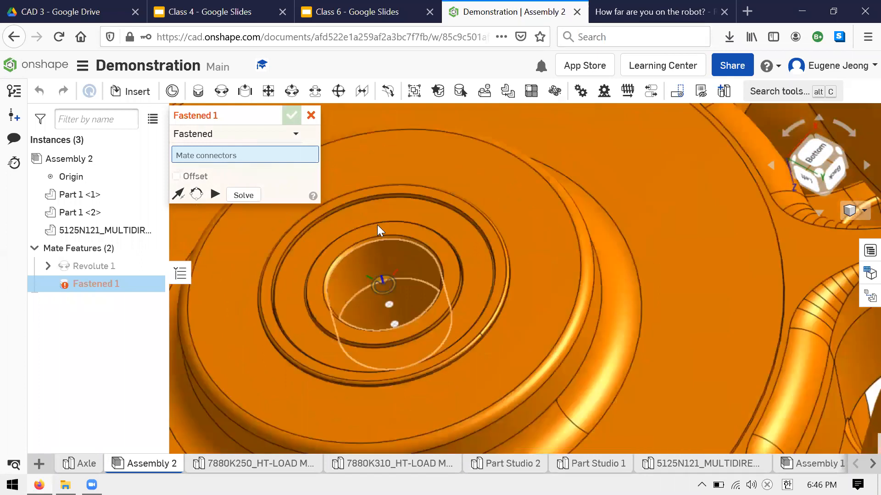
{"action": "scroll", "coordinate": [505, 309], "scroll_direction": "down", "scroll_amount": 5}
{"action": "scroll", "coordinate": [492, 295], "scroll_direction": "up", "scroll_amount": 6}
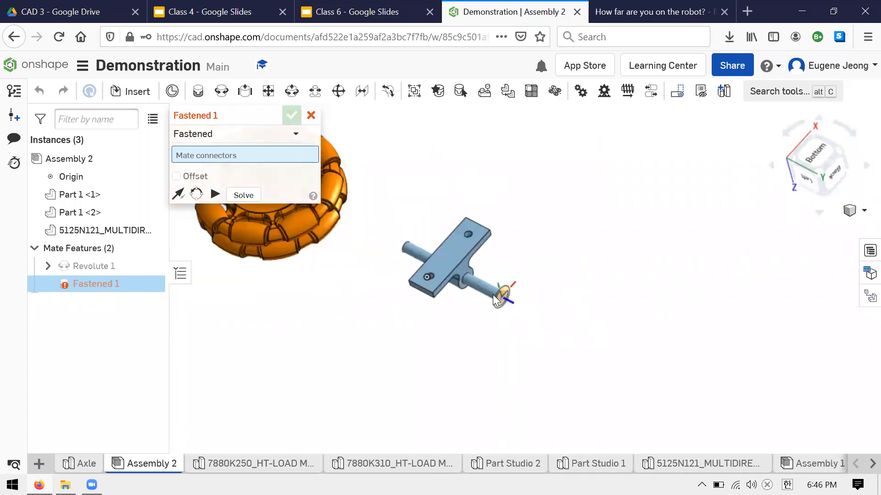
{"action": "scroll", "coordinate": [493, 295], "scroll_direction": "down", "scroll_amount": 5}
{"action": "scroll", "coordinate": [312, 230], "scroll_direction": "up", "scroll_amount": 4}
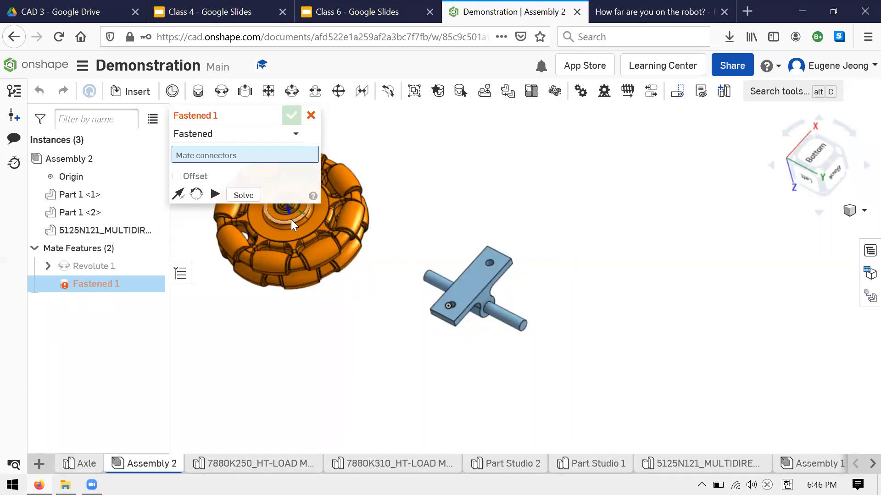
{"action": "scroll", "coordinate": [455, 315], "scroll_direction": "up", "scroll_amount": 4}
{"action": "scroll", "coordinate": [575, 378], "scroll_direction": "down", "scroll_amount": 5}
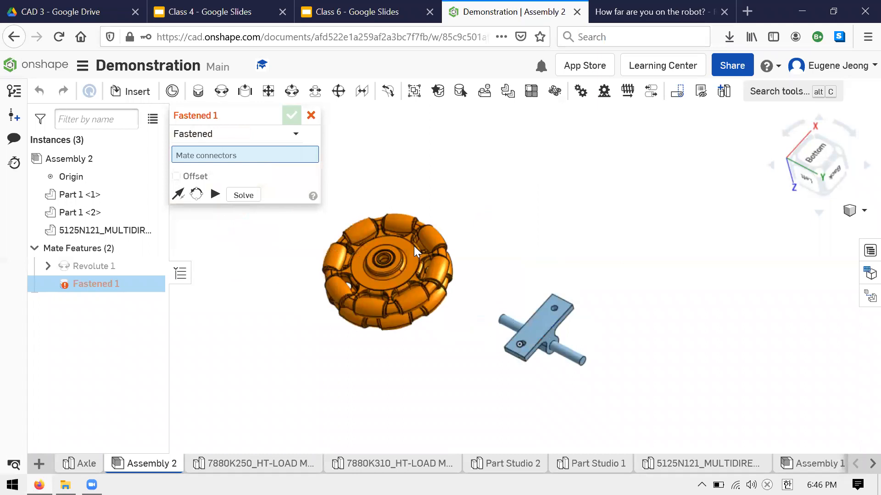
{"action": "scroll", "coordinate": [407, 244], "scroll_direction": "up", "scroll_amount": 3}
{"action": "scroll", "coordinate": [542, 283], "scroll_direction": "down", "scroll_amount": 5}
{"action": "scroll", "coordinate": [618, 348], "scroll_direction": "up", "scroll_amount": 4}
{"action": "scroll", "coordinate": [608, 352], "scroll_direction": "down", "scroll_amount": 2}
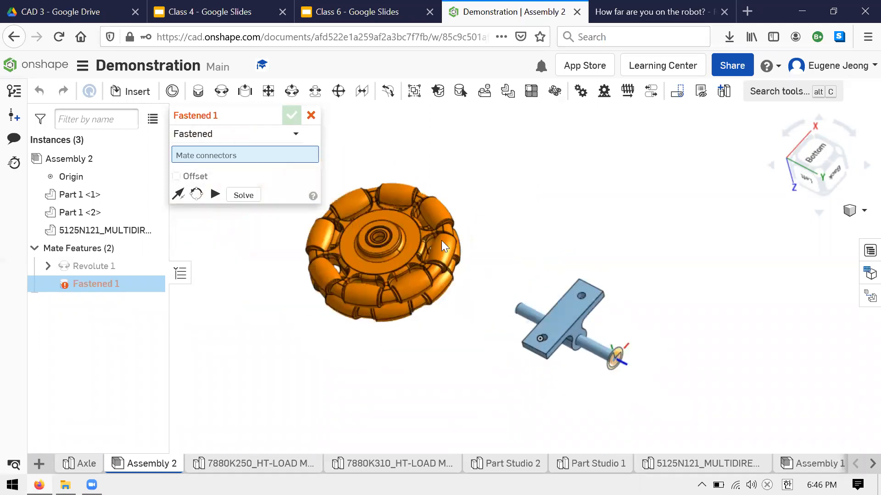
Step: Choose the mate connector centred on the face around the wheel hub's bore as the Fastened mate's first connector
{"action": "scroll", "coordinate": [372, 230], "scroll_direction": "up", "scroll_amount": 6}
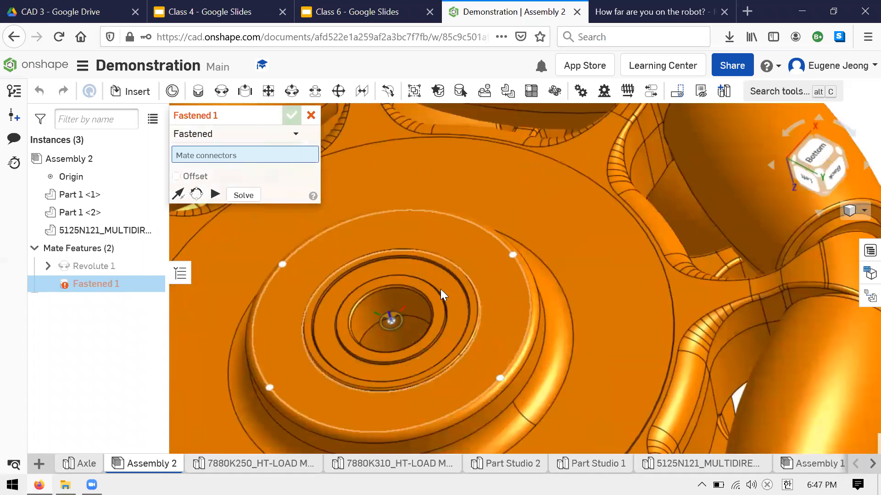
{"action": "scroll", "coordinate": [444, 288], "scroll_direction": "up", "scroll_amount": 1}
{"action": "left_click", "coordinate": [445, 289]}
{"action": "scroll", "coordinate": [464, 235], "scroll_direction": "up", "scroll_amount": 3}
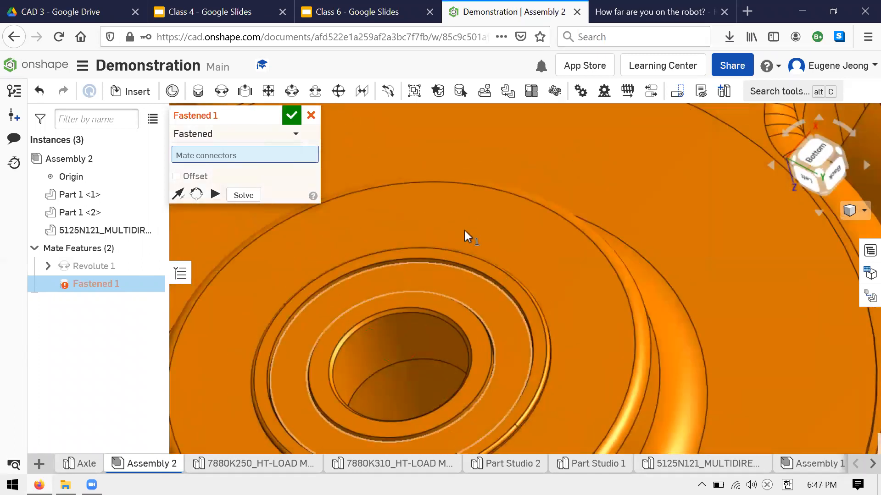
{"action": "left_click", "coordinate": [464, 230]}
{"action": "scroll", "coordinate": [477, 183], "scroll_direction": "down", "scroll_amount": 8}
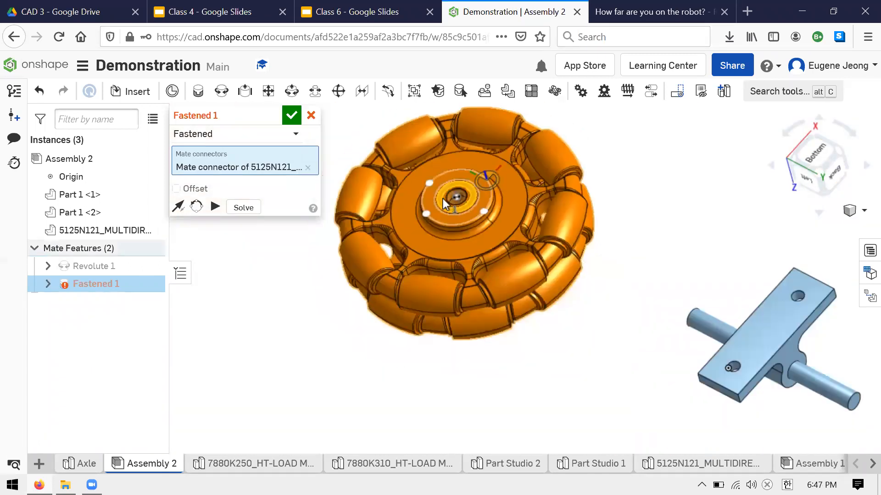
Step: Choose the centre of the axle's end face as the Fastened mate's second connector
{"action": "scroll", "coordinate": [443, 202], "scroll_direction": "down", "scroll_amount": 5}
{"action": "scroll", "coordinate": [520, 225], "scroll_direction": "up", "scroll_amount": 6}
{"action": "right_click_drag", "start_coordinate": [605, 287], "coordinate": [519, 311]}
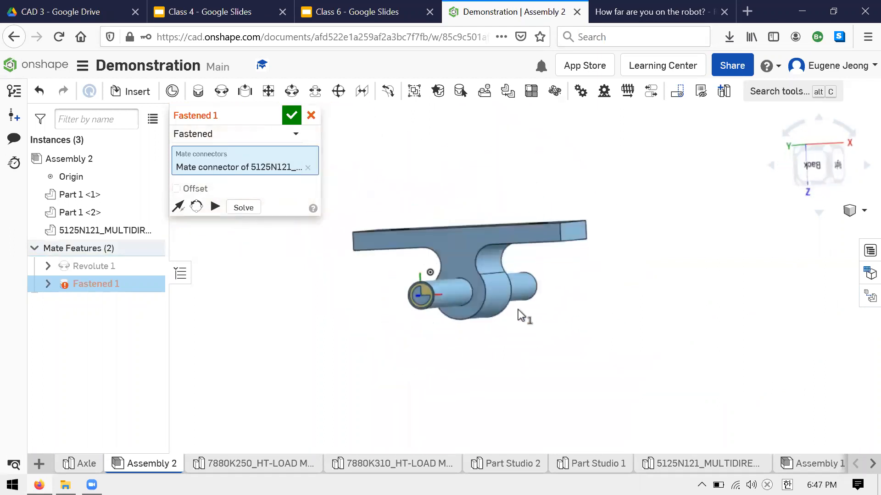
{"action": "left_click", "coordinate": [421, 285]}
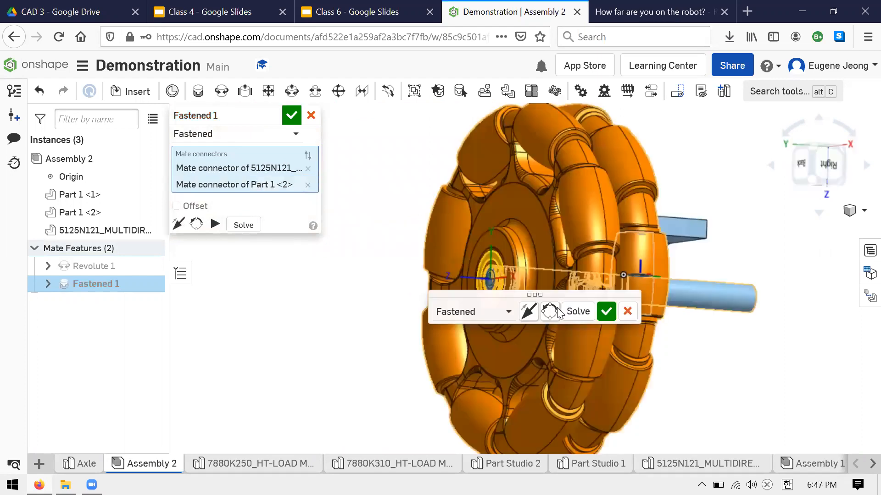
Step: Reorient the Fastened mate's secondary axis, accept the mate between wheel and axle, and leave the mate command
{"action": "left_click", "coordinate": [555, 311]}
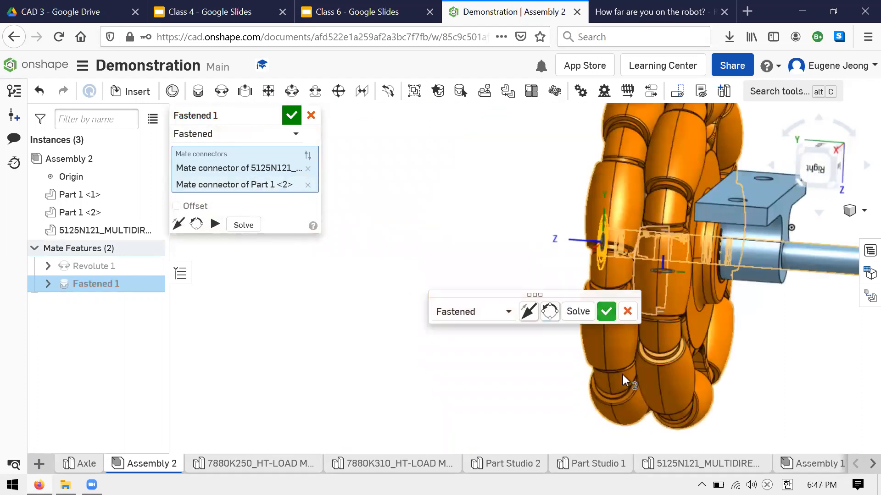
{"action": "scroll", "coordinate": [629, 367], "scroll_direction": "down", "scroll_amount": 2}
{"action": "right_click_drag", "start_coordinate": [642, 349], "coordinate": [670, 269]}
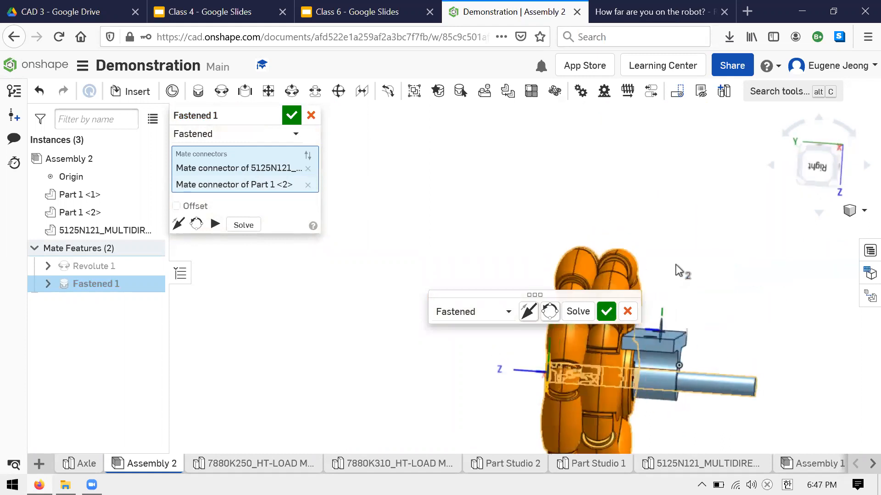
{"action": "left_click", "coordinate": [605, 314]}
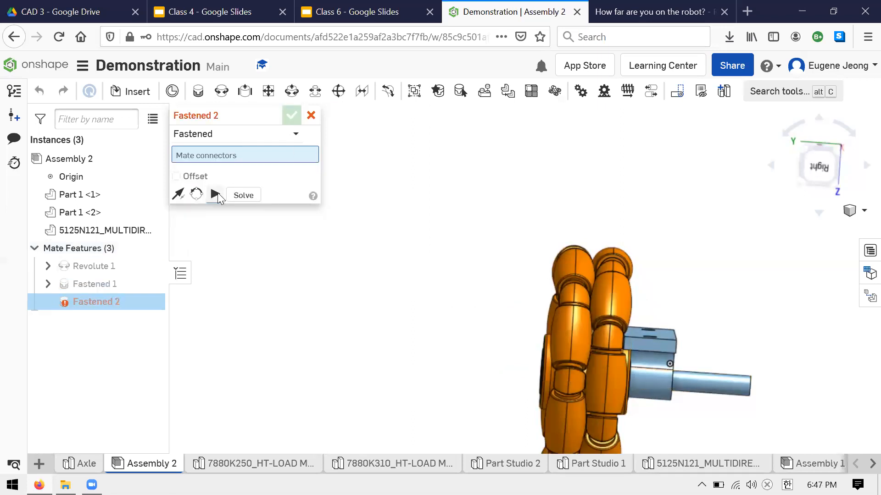
{"action": "key", "text": "Escape"}
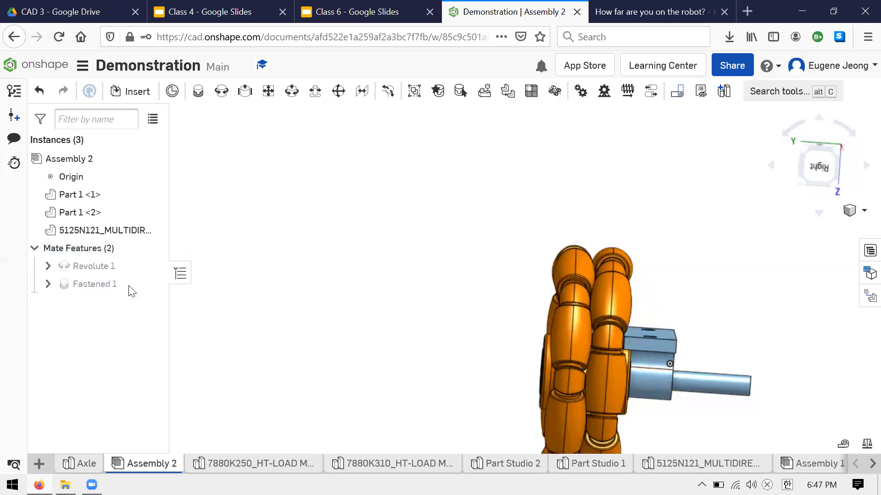
{"action": "left_click", "coordinate": [130, 286]}
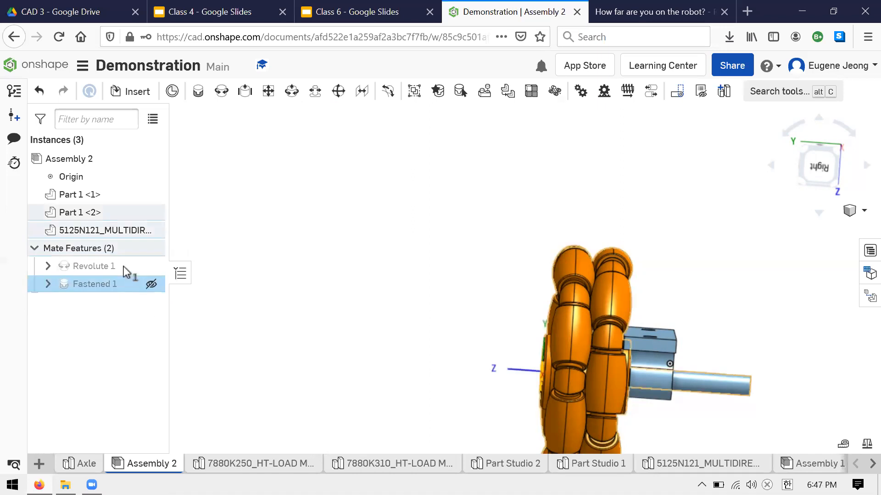
{"action": "left_click", "coordinate": [146, 268], "text": "shift"}
{"action": "right_click", "coordinate": [168, 317]}
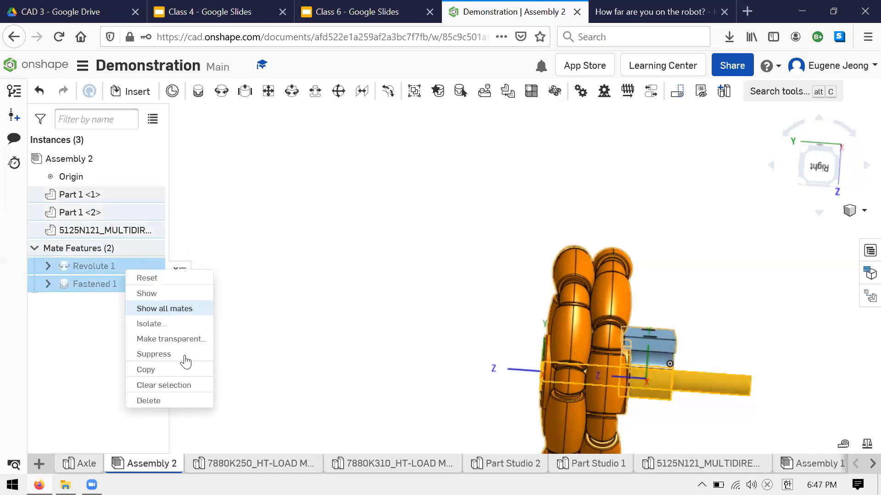
{"action": "left_click", "coordinate": [295, 326]}
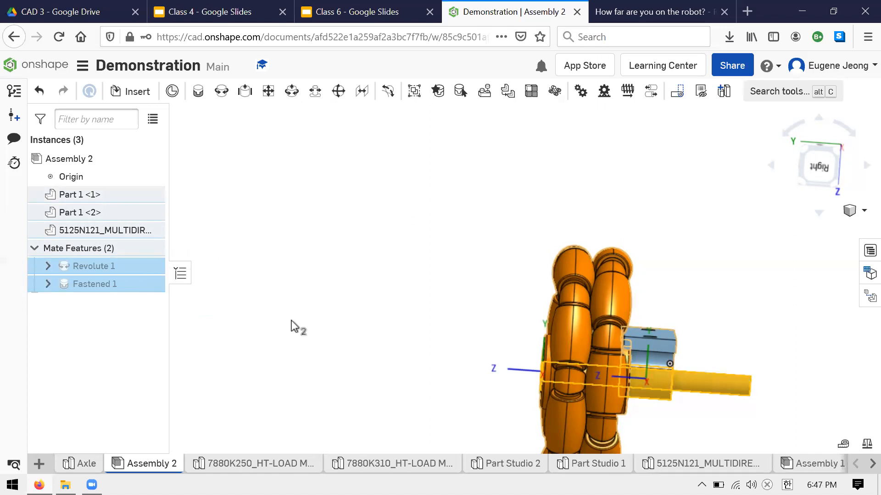
{"action": "left_click", "coordinate": [334, 309]}
Step: Animate the Revolute 1 mate from 0 to 360 deg with Loop playback, stop it and close the animation
{"action": "left_click", "coordinate": [118, 268]}
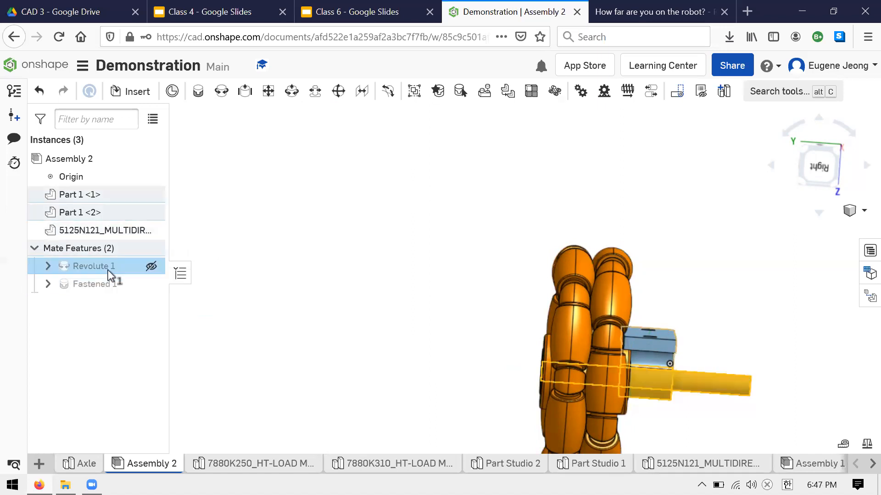
{"action": "right_click", "coordinate": [181, 419]}
{"action": "left_click", "coordinate": [188, 415]}
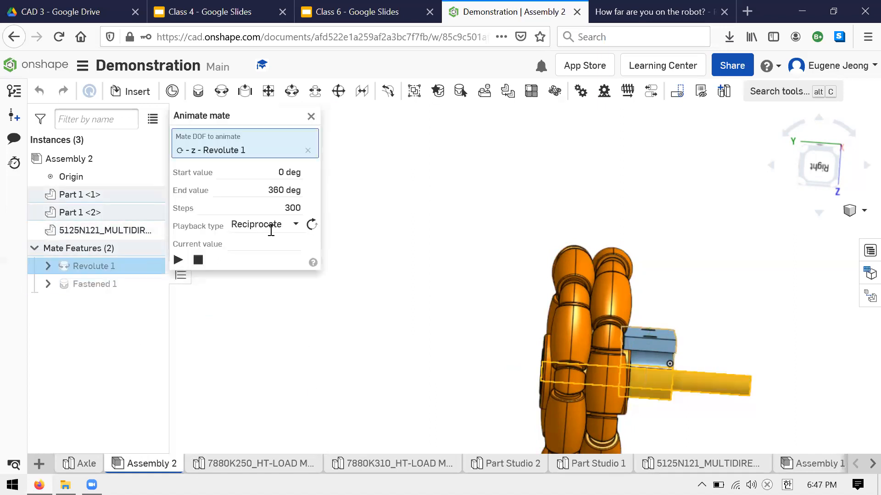
{"action": "left_click", "coordinate": [273, 228]}
{"action": "left_click", "coordinate": [268, 283]}
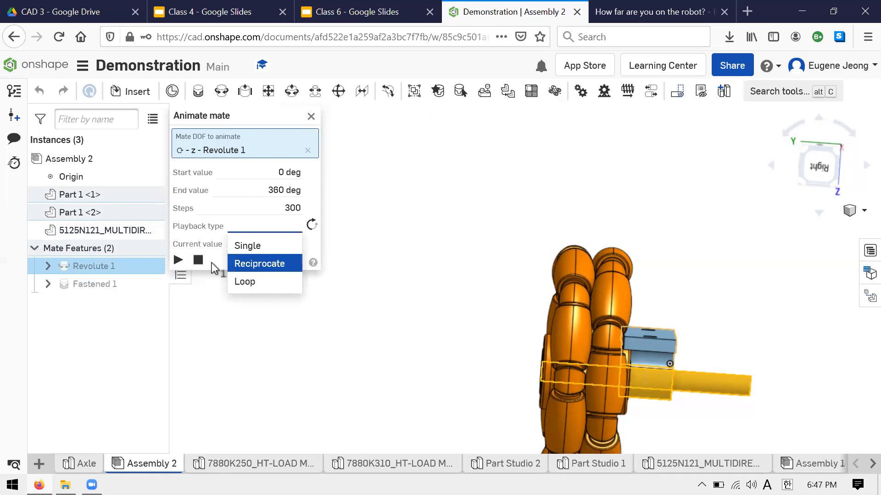
{"action": "left_click", "coordinate": [177, 259]}
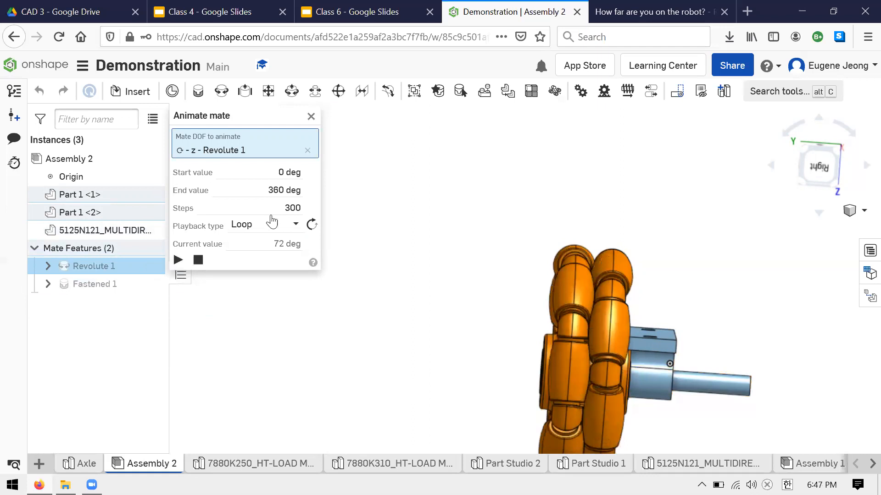
{"action": "left_click", "coordinate": [199, 260]}
{"action": "left_click", "coordinate": [311, 116]}
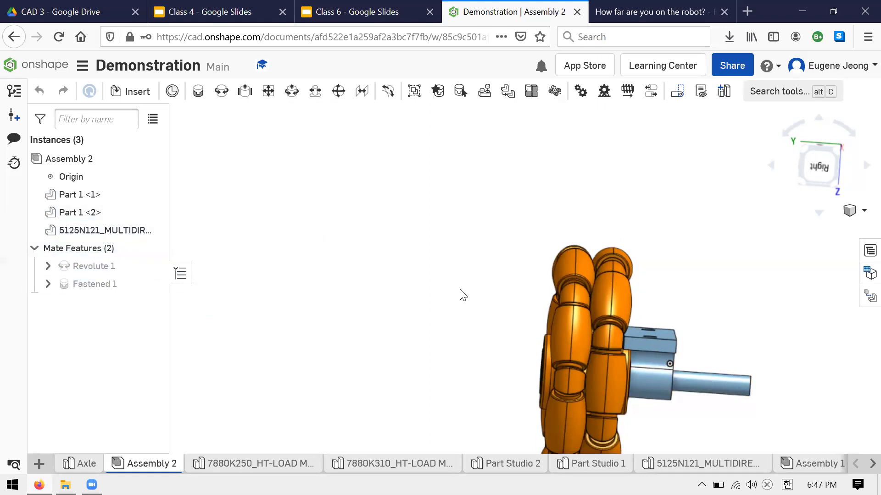
Step: Examine the wheel and bracket from several angles for a collision between the rollers and the bracket's plate
{"action": "right_click_drag", "start_coordinate": [452, 299], "coordinate": [440, 307]}
{"action": "scroll", "coordinate": [573, 357], "scroll_direction": "up", "scroll_amount": 2}
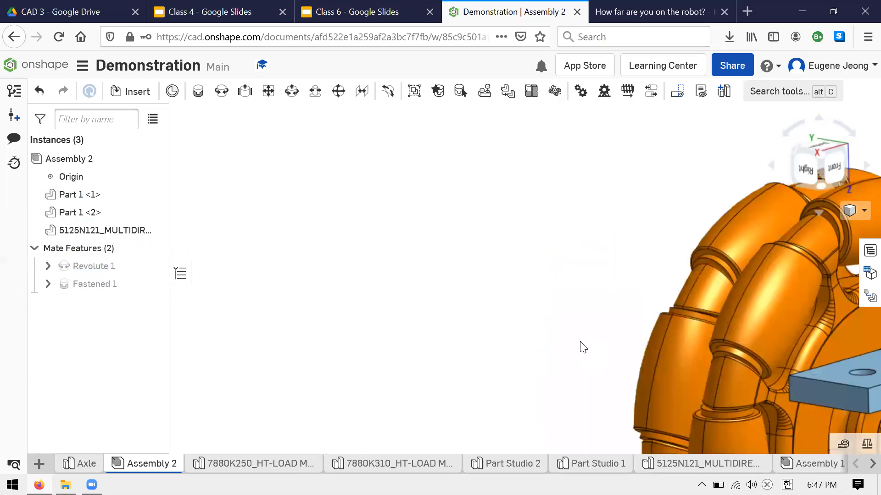
{"action": "scroll", "coordinate": [614, 349], "scroll_direction": "down", "scroll_amount": 5}
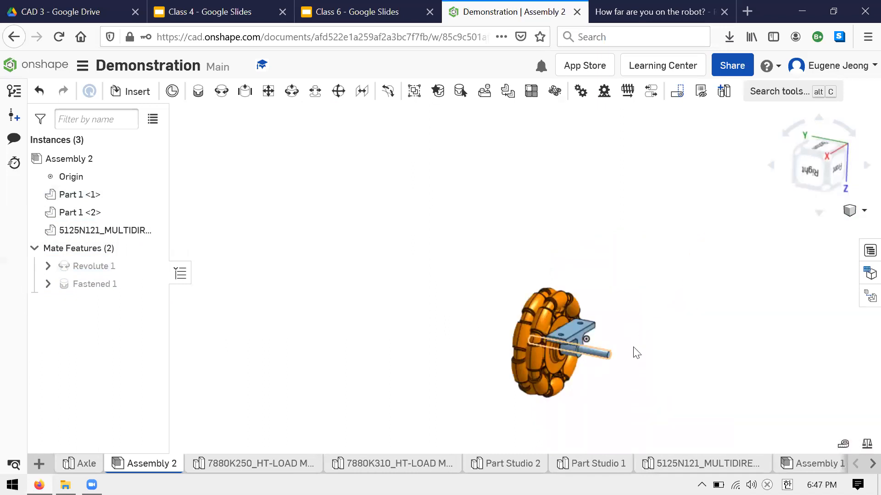
{"action": "scroll", "coordinate": [609, 348], "scroll_direction": "up", "scroll_amount": 5}
{"action": "right_click_drag", "start_coordinate": [636, 362], "coordinate": [605, 368]}
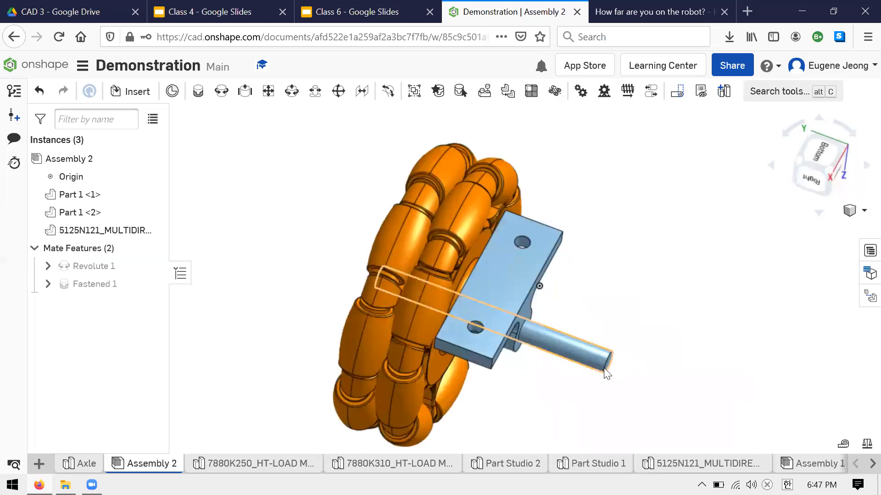
{"action": "key", "text": "Down"}
{"action": "key", "text": "Down"}
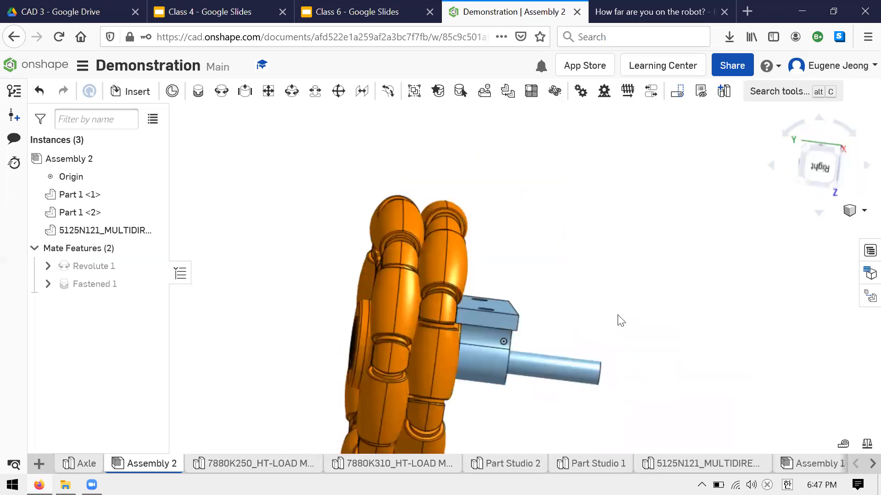
{"action": "key", "text": "Down"}
{"action": "scroll", "coordinate": [454, 326], "scroll_direction": "up", "scroll_amount": 3}
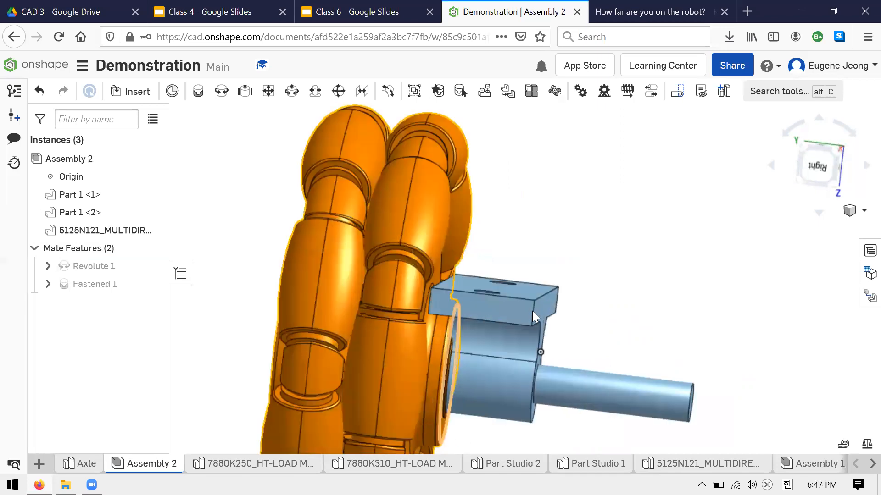
{"action": "scroll", "coordinate": [598, 299], "scroll_direction": "up", "scroll_amount": 4}
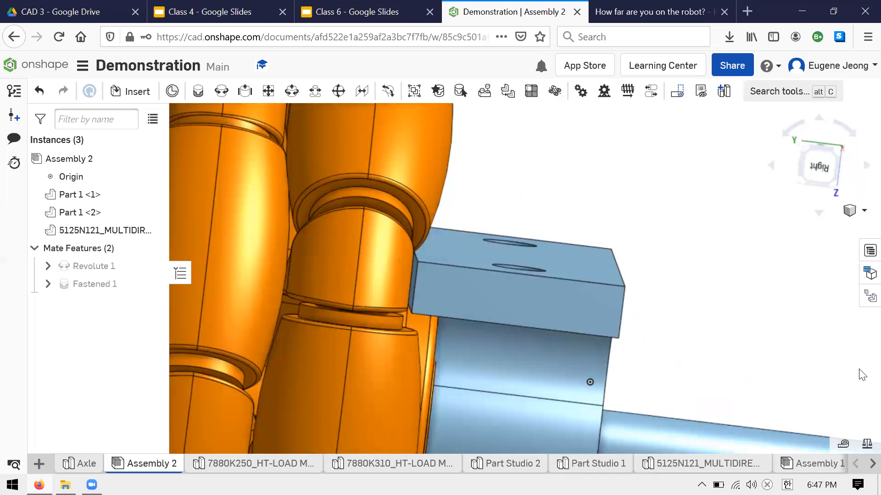
Step: Run interference detection on the bracket, Part 1 <1>, and the multidirectional wheel
{"action": "left_click", "coordinate": [863, 210]}
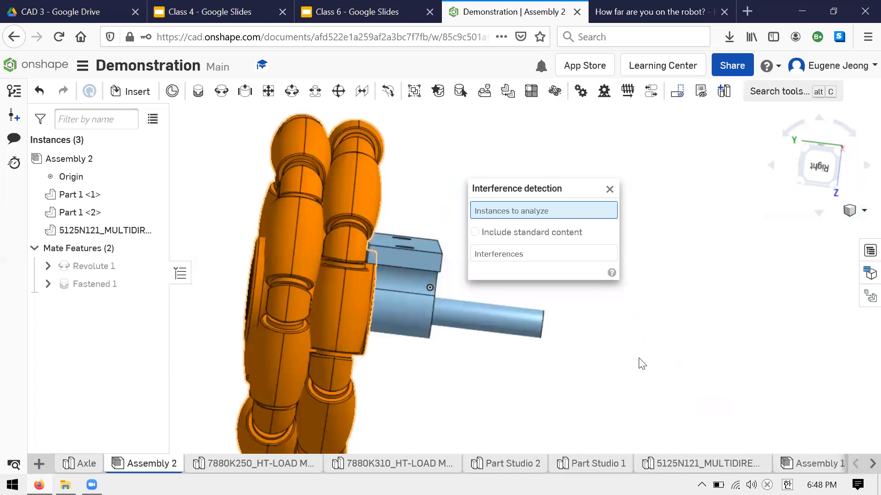
{"action": "right_click_drag", "start_coordinate": [487, 348], "coordinate": [523, 361]}
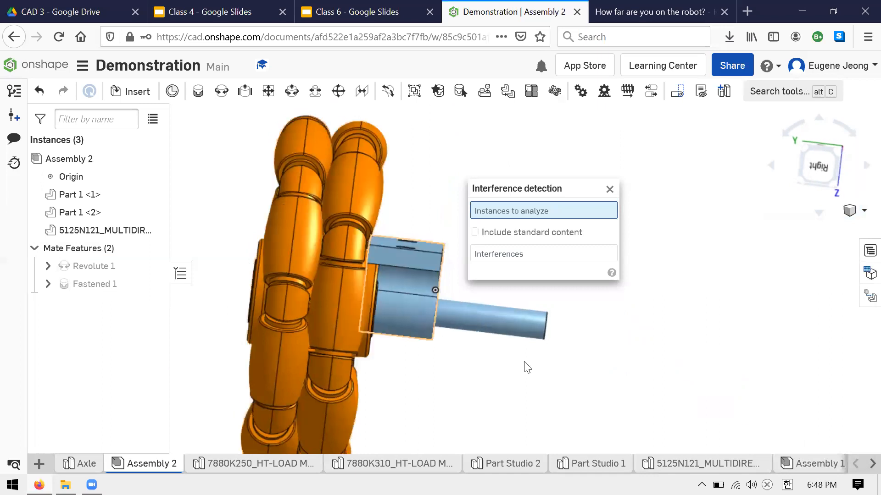
{"action": "scroll", "coordinate": [358, 241], "scroll_direction": "up", "scroll_amount": 4}
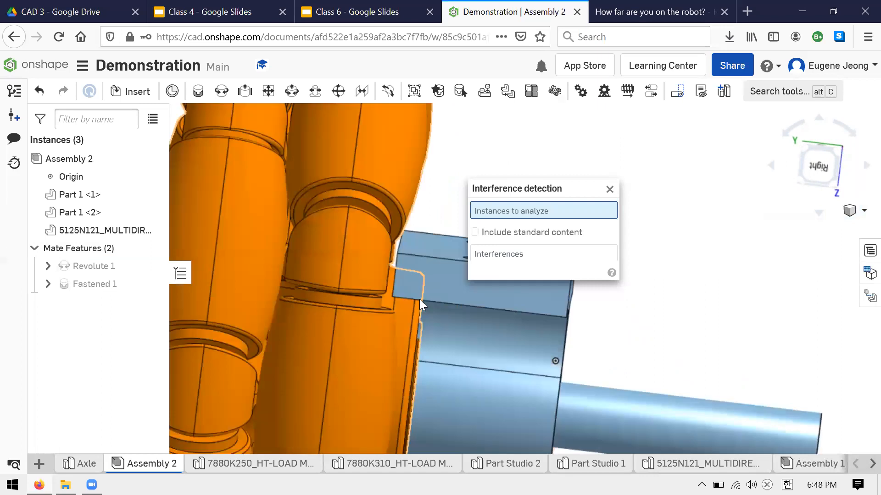
{"action": "scroll", "coordinate": [524, 374], "scroll_direction": "down", "scroll_amount": 6}
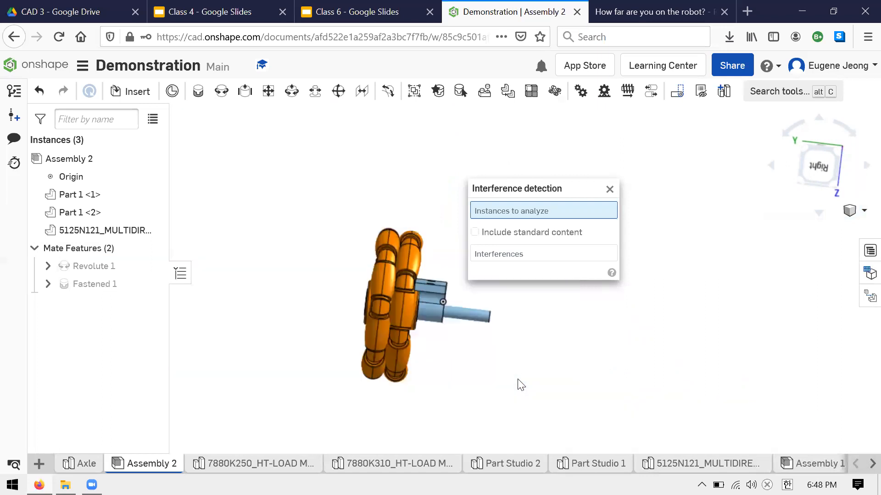
{"action": "scroll", "coordinate": [465, 317], "scroll_direction": "up", "scroll_amount": 3}
{"action": "right_click_drag", "start_coordinate": [465, 316], "coordinate": [440, 349]}
{"action": "left_click", "coordinate": [419, 301]}
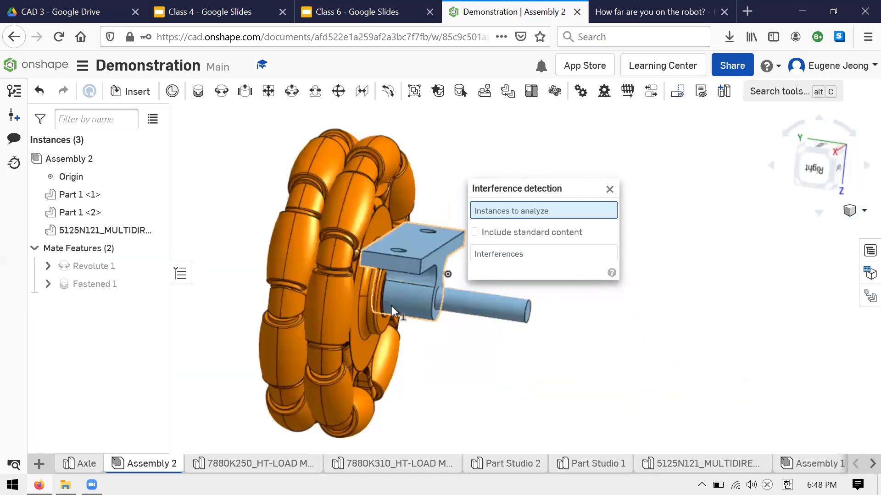
{"action": "left_click", "coordinate": [370, 321]}
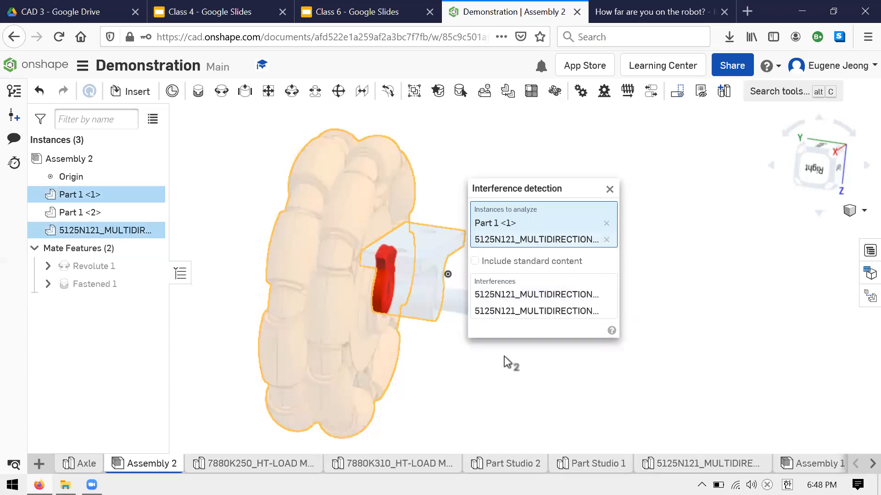
Step: Examine the highlighted overlap between the bracket and the wheel hub, and close the interference detection
{"action": "scroll", "coordinate": [452, 300], "scroll_direction": "up", "scroll_amount": 2}
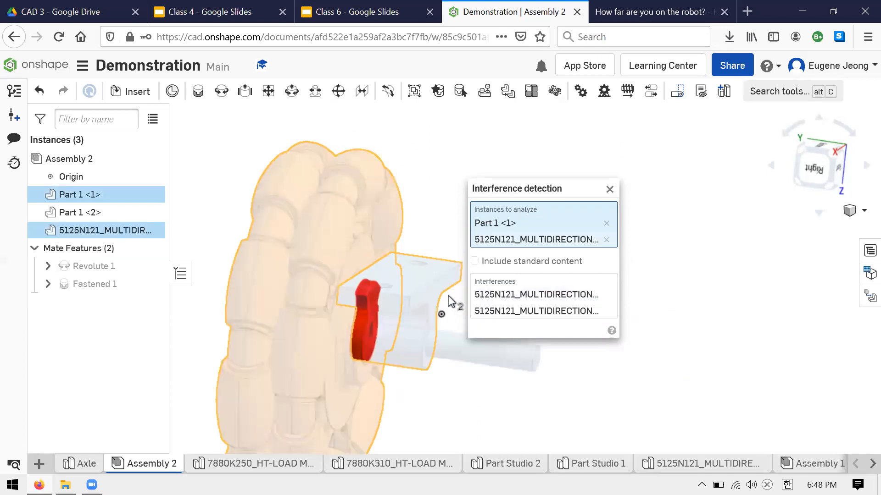
{"action": "scroll", "coordinate": [422, 280], "scroll_direction": "up", "scroll_amount": 2}
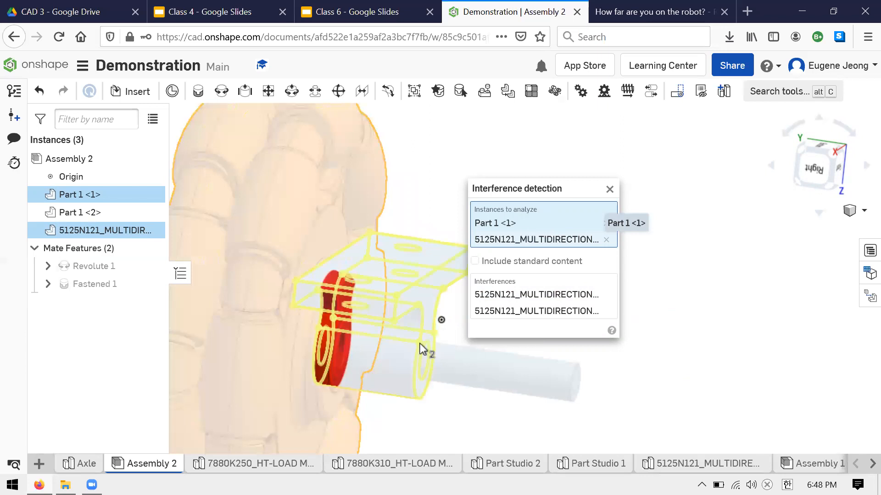
{"action": "right_click_drag", "start_coordinate": [344, 301], "coordinate": [353, 348]}
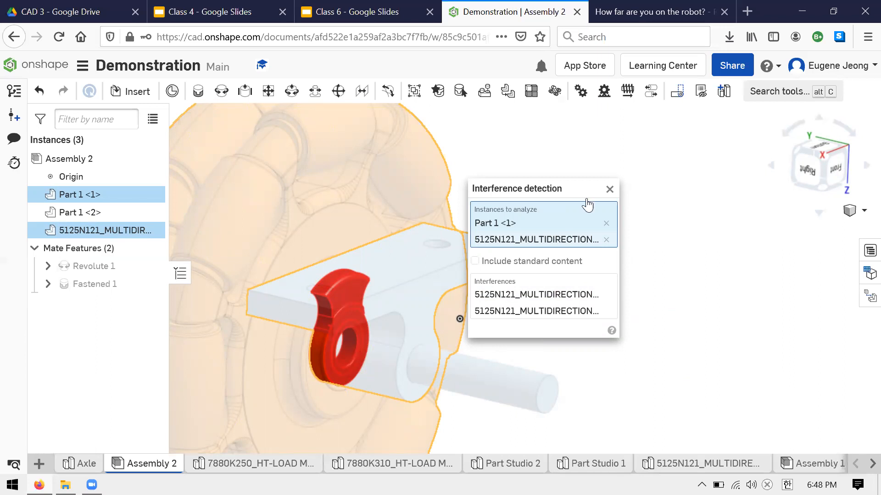
{"action": "left_click", "coordinate": [623, 219]}
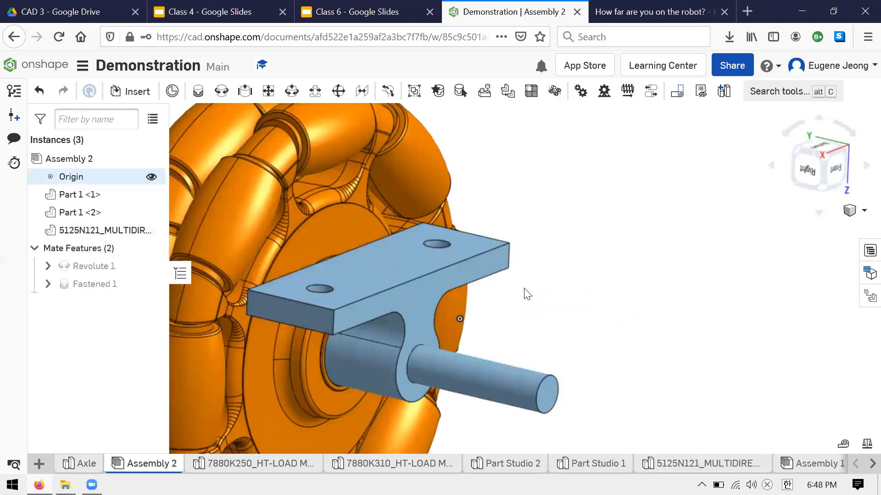
Step: Edit the Revolute 1 mate between bracket and axle, enable its offset with a Z distance of 0.25 in, and accept it
{"action": "right_click_drag", "start_coordinate": [566, 261], "coordinate": [43, 287]}
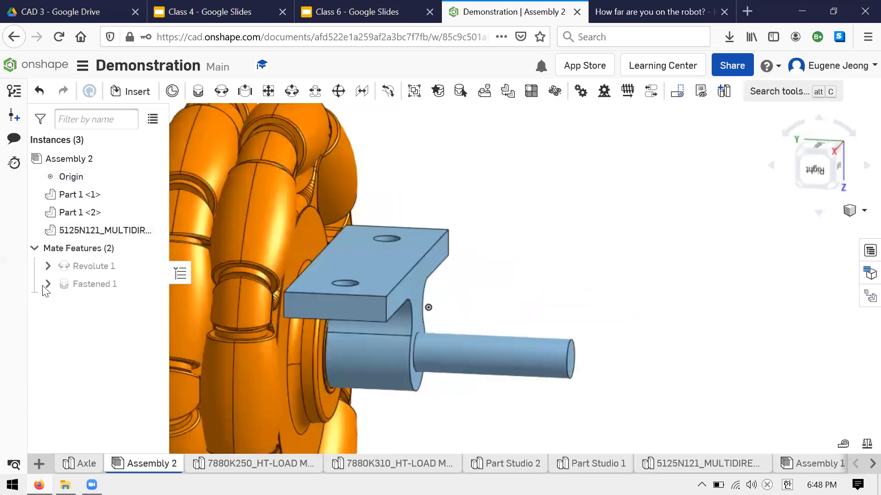
{"action": "left_click", "coordinate": [123, 268]}
{"action": "scroll", "coordinate": [596, 312], "scroll_direction": "up", "scroll_amount": 3}
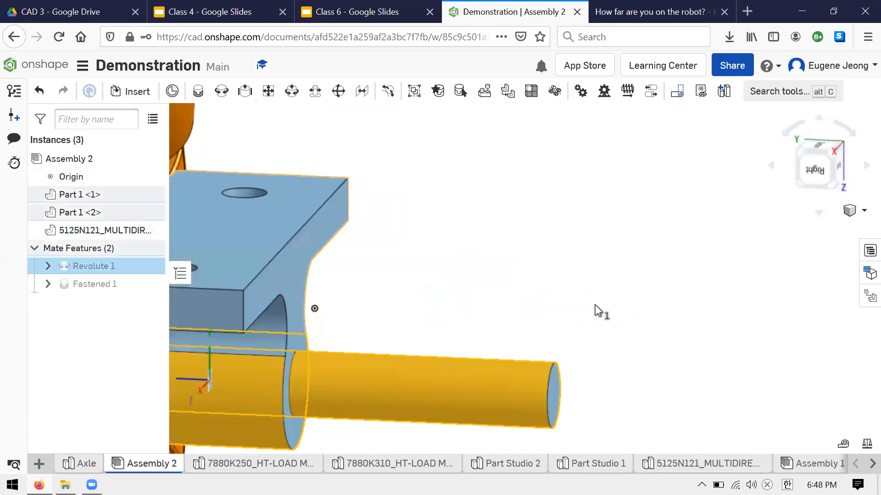
{"action": "scroll", "coordinate": [507, 335], "scroll_direction": "down", "scroll_amount": 5}
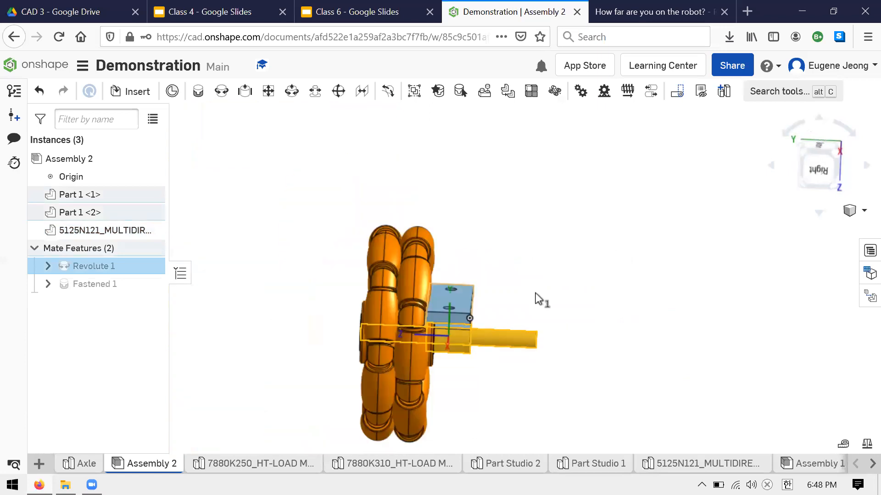
{"action": "right_click_drag", "start_coordinate": [540, 295], "coordinate": [450, 347]}
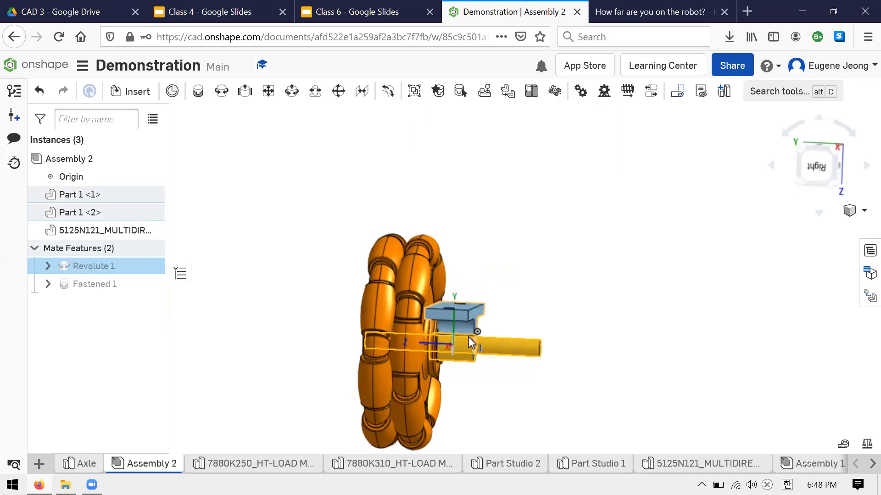
{"action": "mouse_move", "coordinate": [546, 329]}
{"action": "right_mouse_down"}
{"action": "mouse_move", "coordinate": [494, 324]}
{"action": "mouse_move", "coordinate": [505, 295]}
{"action": "mouse_move", "coordinate": [557, 338]}
{"action": "right_mouse_up"}
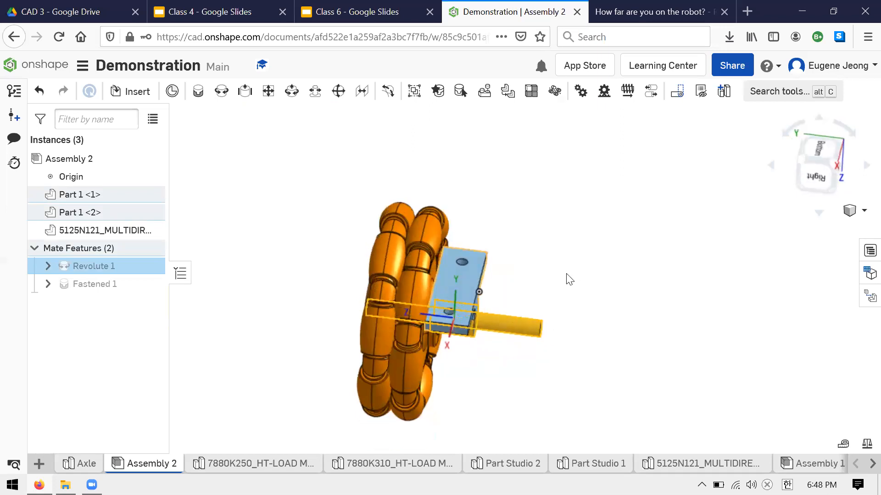
{"action": "left_click", "coordinate": [94, 267]}
{"action": "right_click", "coordinate": [117, 274]}
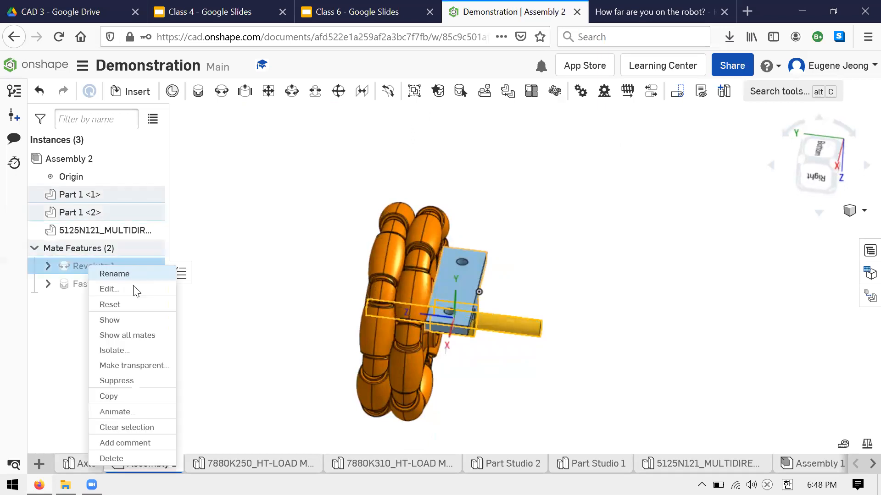
{"action": "left_click", "coordinate": [110, 289]}
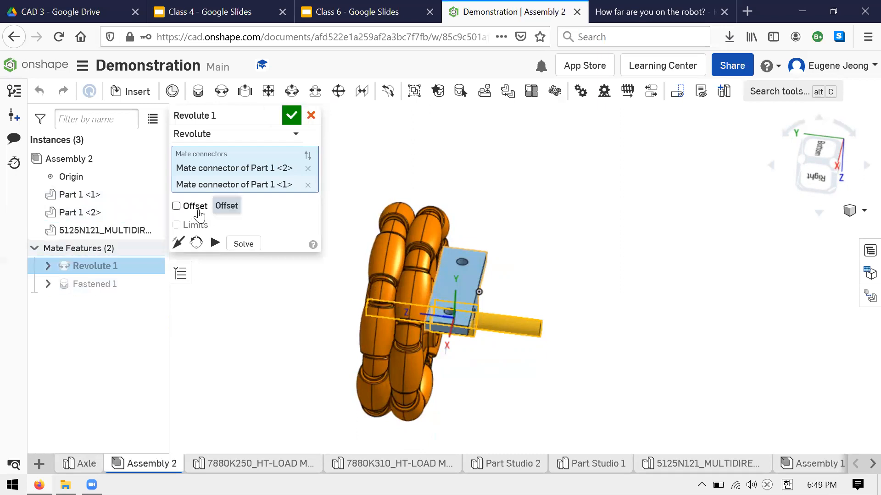
{"action": "left_click", "coordinate": [198, 213]}
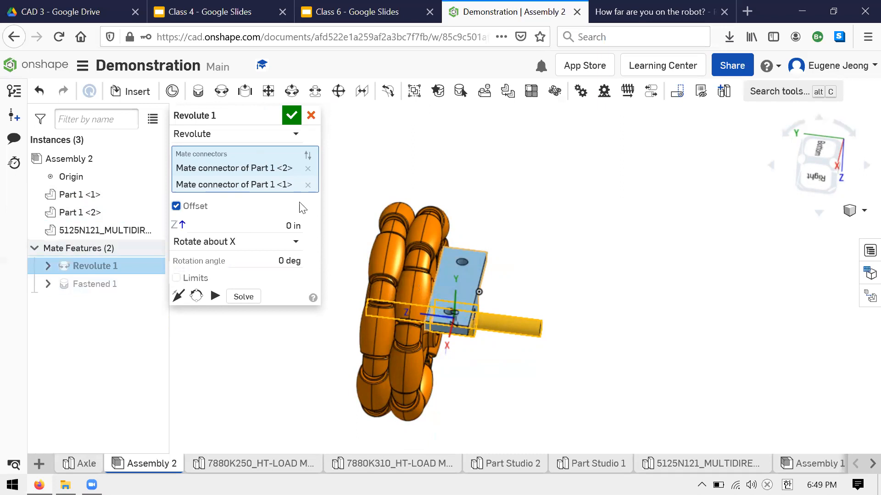
{"action": "left_click", "coordinate": [295, 229]}
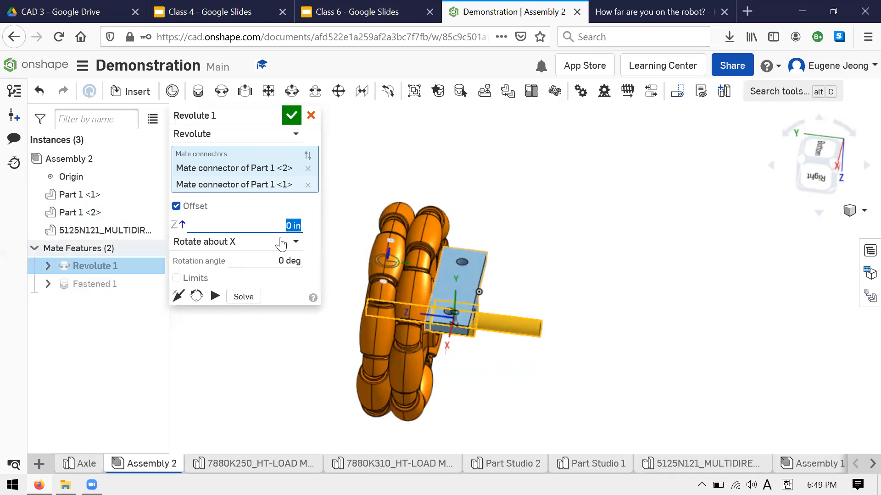
{"action": "type", "text": "0.25"}
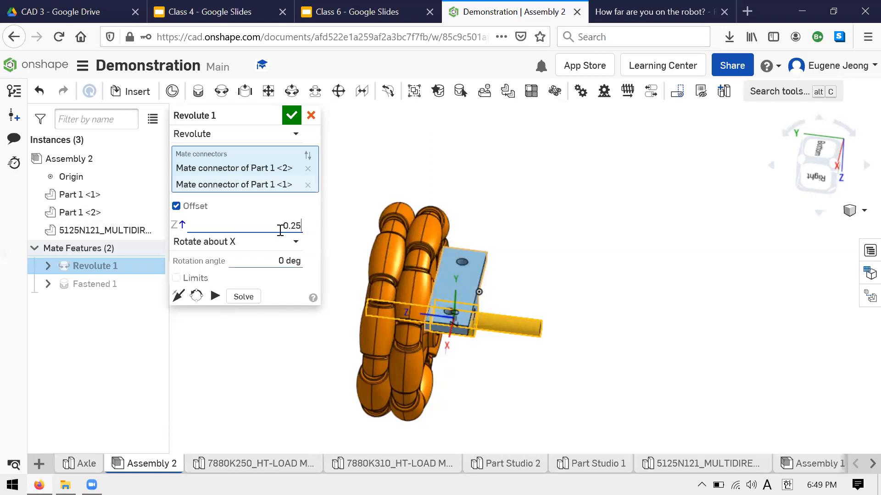
{"action": "key", "text": "Tab"}
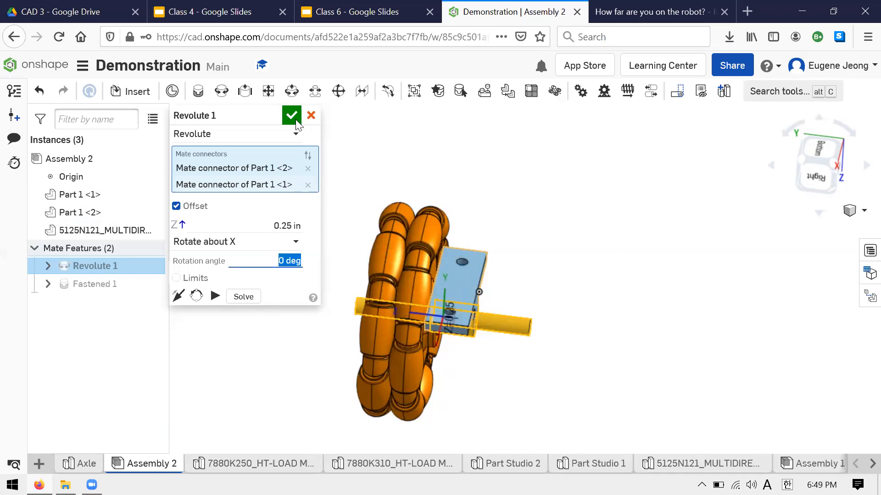
{"action": "key", "text": "Return"}
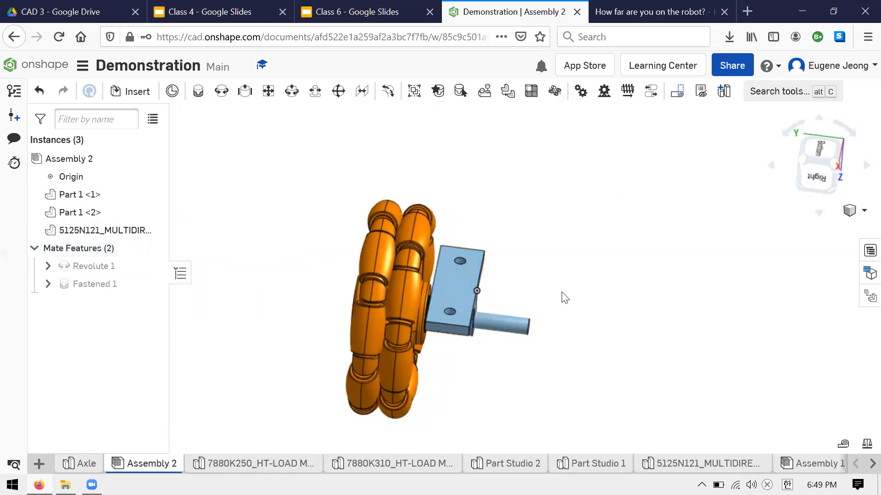
Step: Repeat the interference detection on the bracket and the wheel, inspect them from several angles, and end the check
{"action": "right_click_drag", "start_coordinate": [562, 293], "coordinate": [566, 294]}
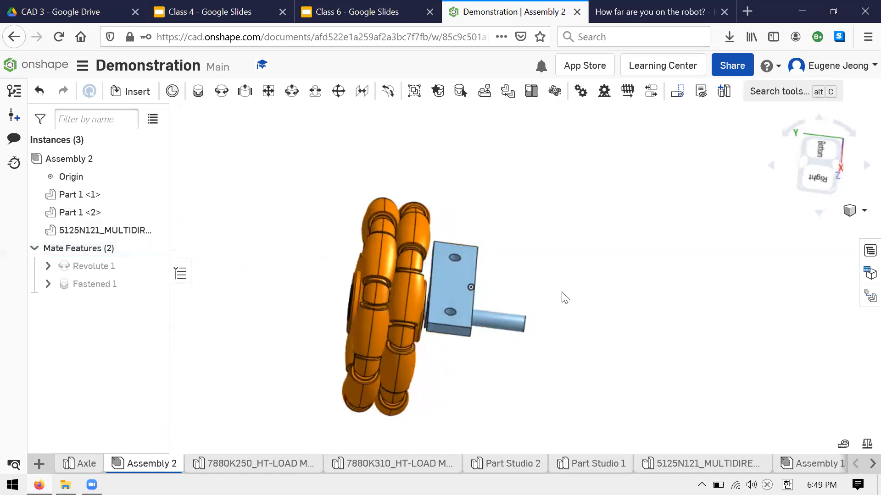
{"action": "left_click", "coordinate": [856, 211]}
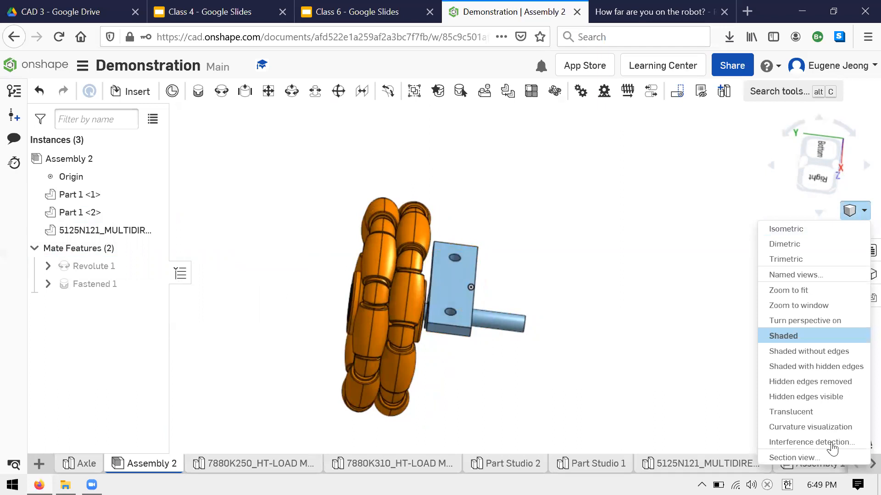
{"action": "left_click", "coordinate": [446, 301]}
{"action": "left_click", "coordinate": [413, 247]}
{"action": "right_click_drag", "start_coordinate": [468, 364], "coordinate": [532, 276]}
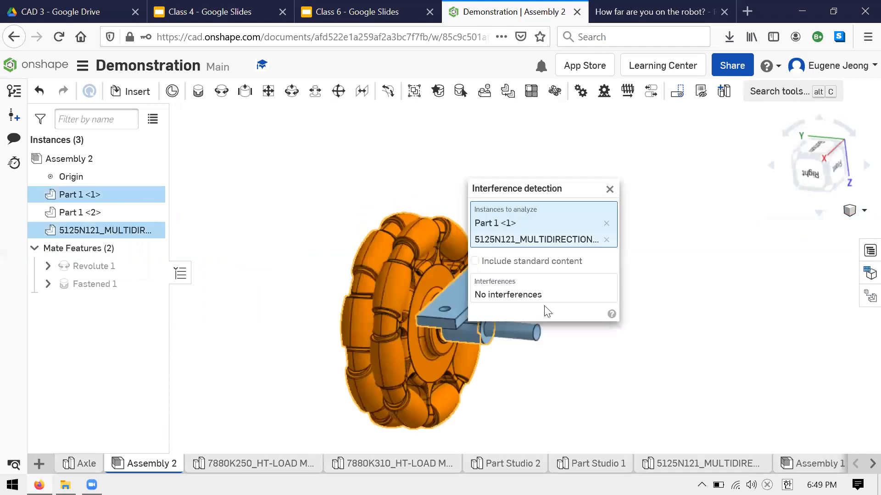
{"action": "right_click_drag", "start_coordinate": [610, 367], "coordinate": [615, 364]}
{"action": "right_click_drag", "start_coordinate": [536, 317], "coordinate": [557, 339]}
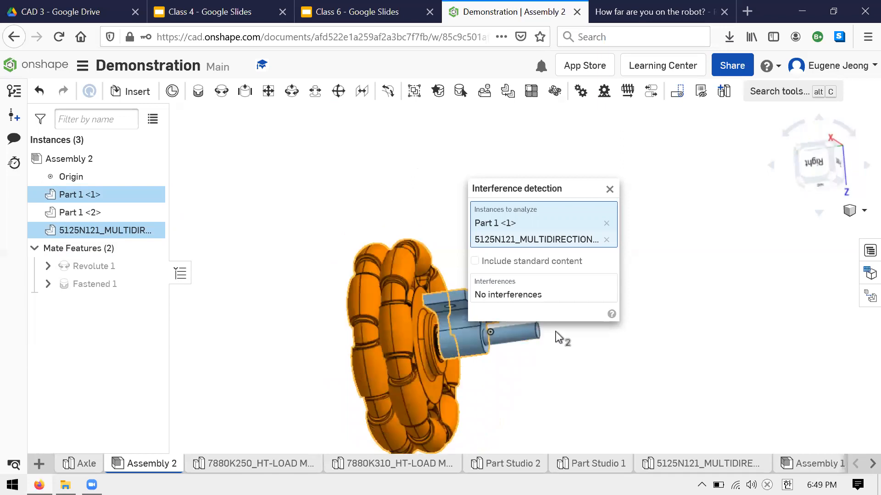
{"action": "key", "text": "Escape"}
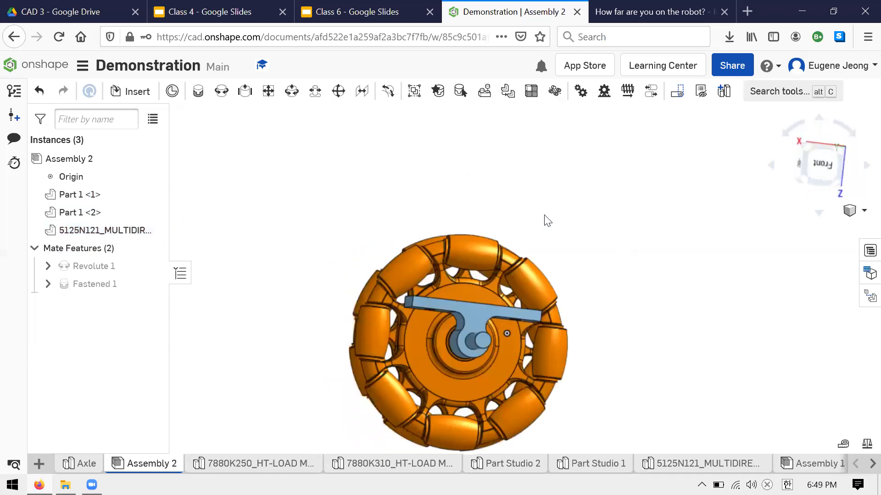
{"action": "right_click_drag", "start_coordinate": [570, 223], "coordinate": [569, 245]}
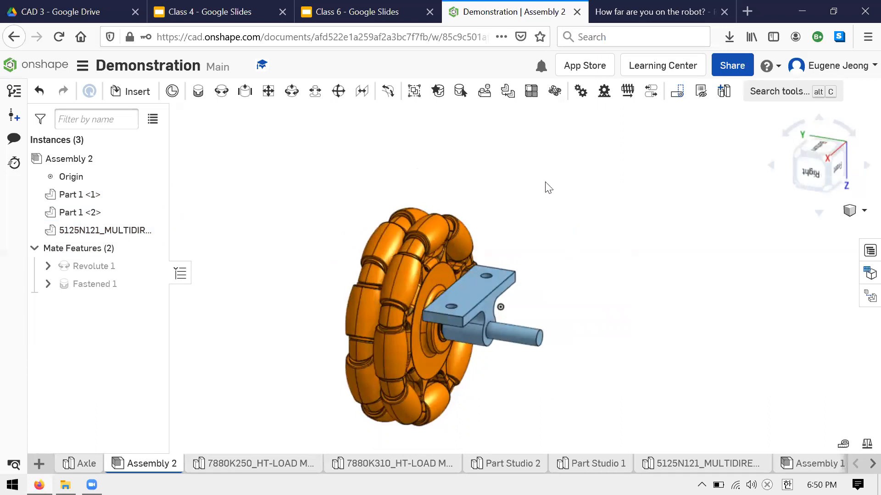
Step: Switch to the Strawpoll page on robot progress, reload and review the votes, and return to the Onshape assembly
{"action": "left_click", "coordinate": [623, 5]}
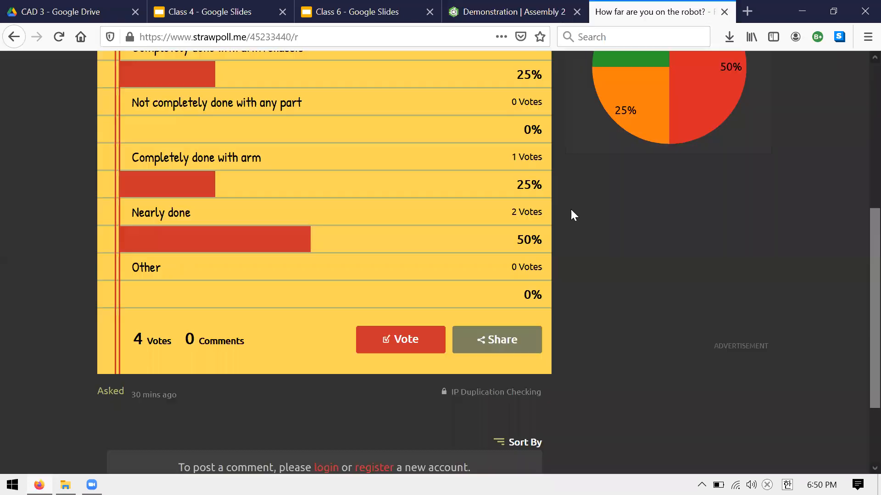
{"action": "scroll", "coordinate": [576, 214], "scroll_direction": "down", "scroll_amount": 1}
{"action": "scroll", "coordinate": [408, 187], "scroll_direction": "up", "scroll_amount": 2}
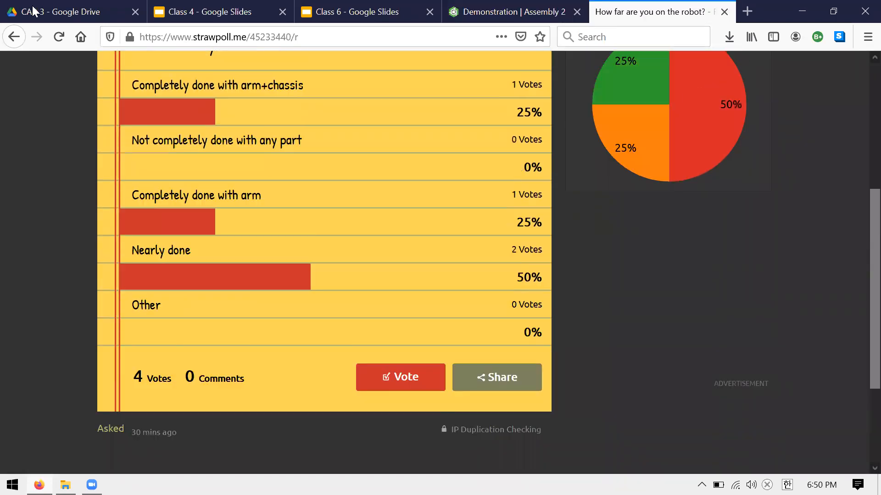
{"action": "left_click", "coordinate": [58, 37]}
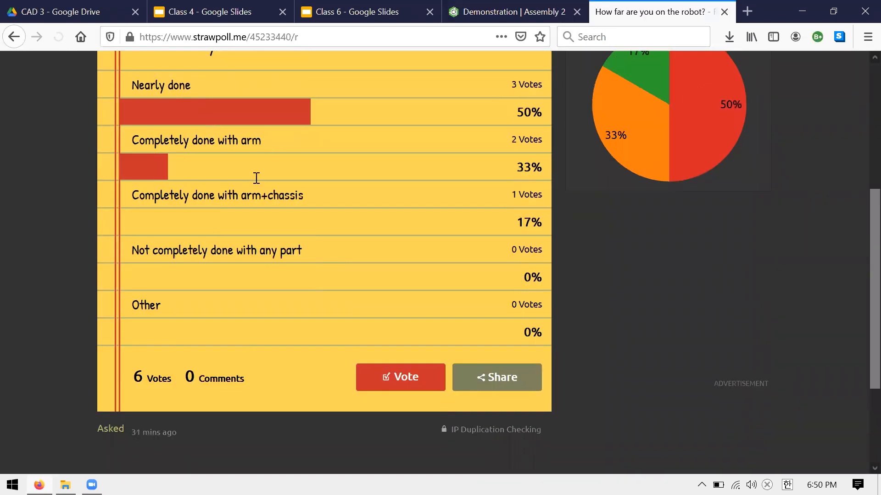
{"action": "scroll", "coordinate": [659, 216], "scroll_direction": "up", "scroll_amount": 2}
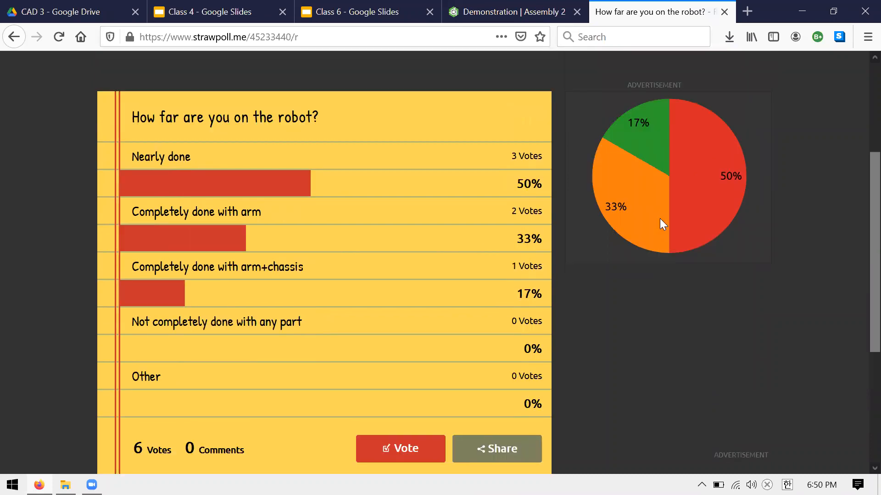
{"action": "scroll", "coordinate": [574, 258], "scroll_direction": "down", "scroll_amount": 2}
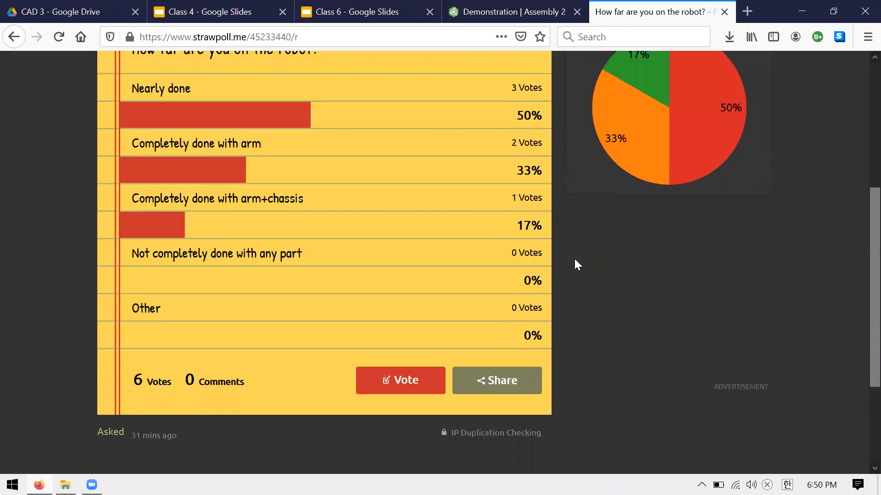
{"action": "scroll", "coordinate": [579, 266], "scroll_direction": "up", "scroll_amount": 1}
{"action": "scroll", "coordinate": [610, 83], "scroll_direction": "down", "scroll_amount": 1}
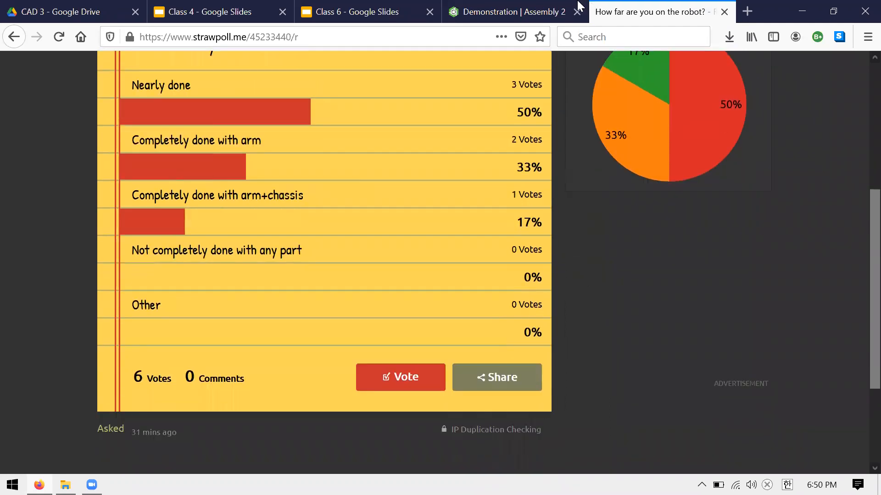
{"action": "left_click", "coordinate": [532, 7]}
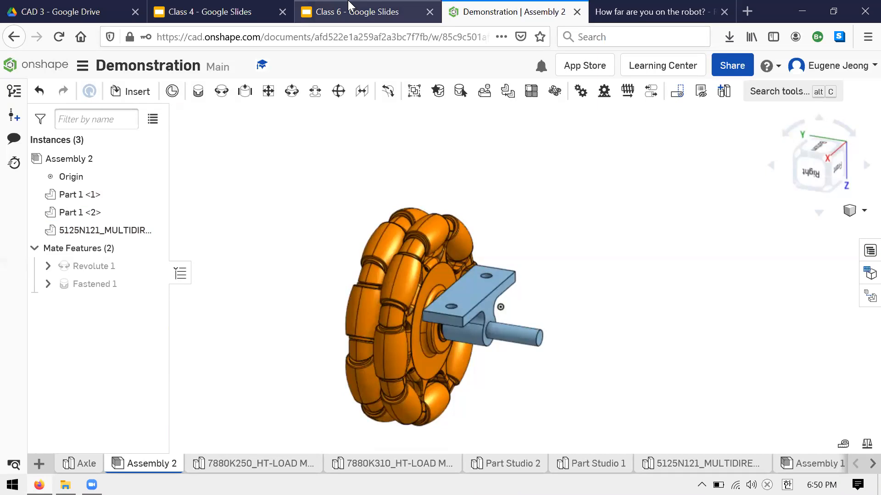
Step: Review the Project 3 drivetrain constraints slide in the Class 6 presentation, then view the Onshape assembly from several angles
{"action": "left_click", "coordinate": [348, 5]}
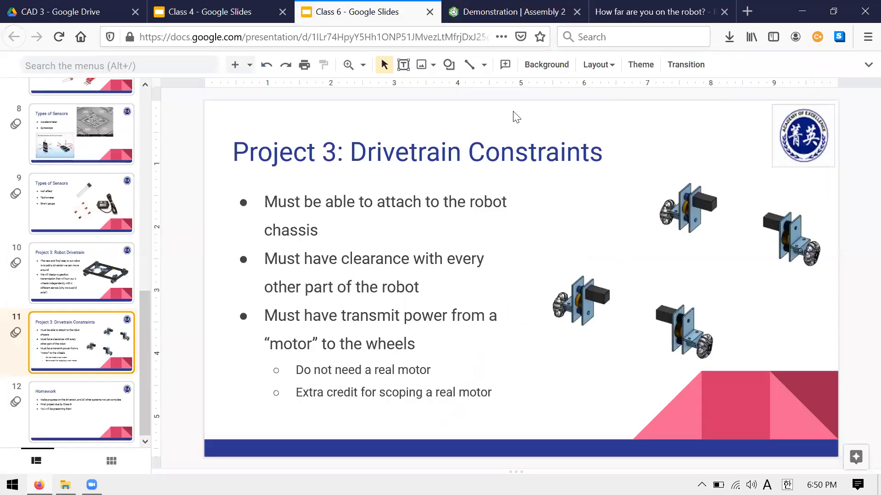
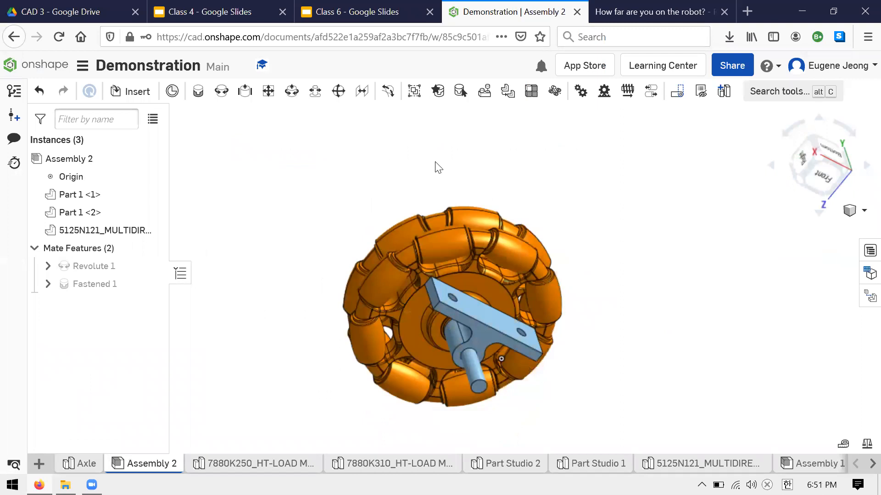
{"action": "key", "text": "Right"}
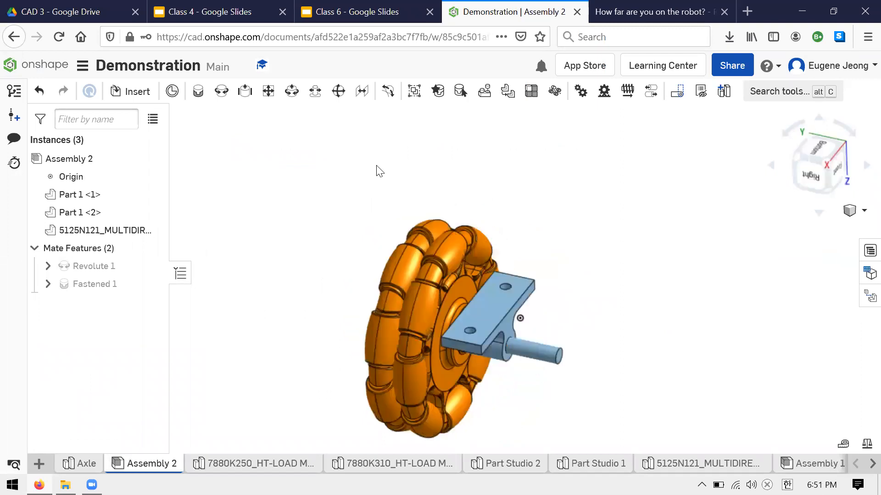
{"action": "key", "text": "Down"}
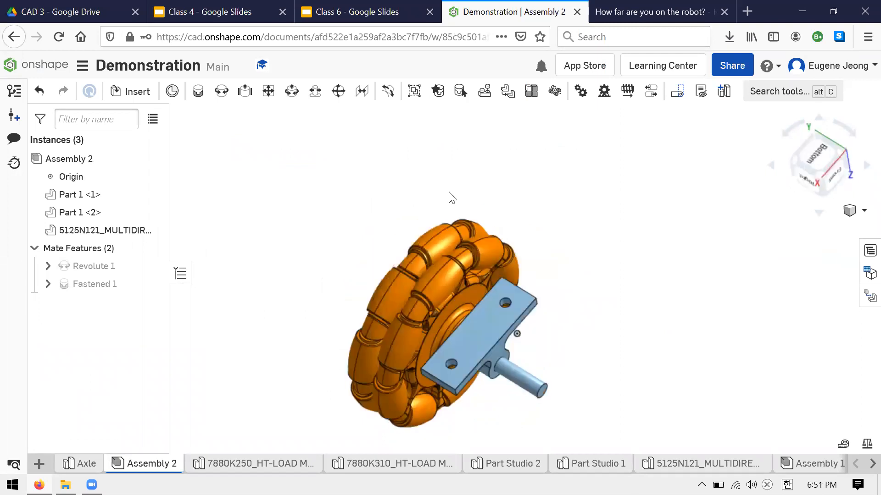
{"action": "key", "text": "Down"}
{"action": "key", "text": "Right"}
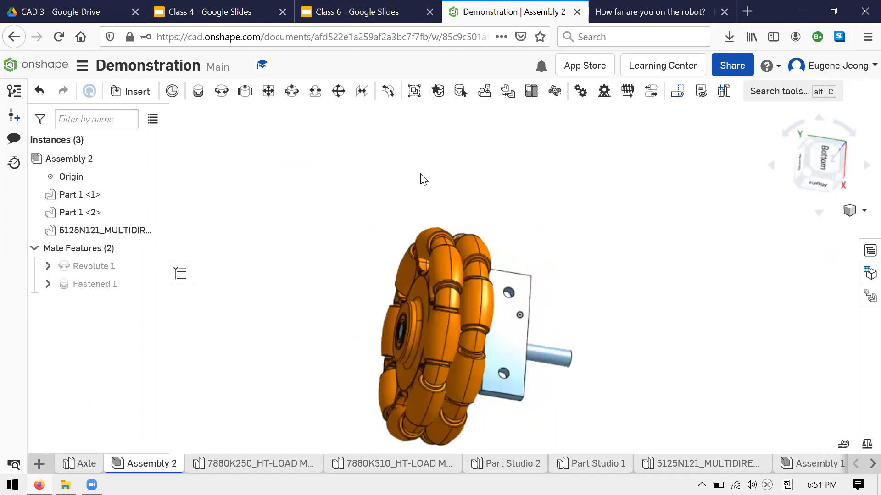
{"action": "key", "text": "Right"}
{"action": "key", "text": "Right"}
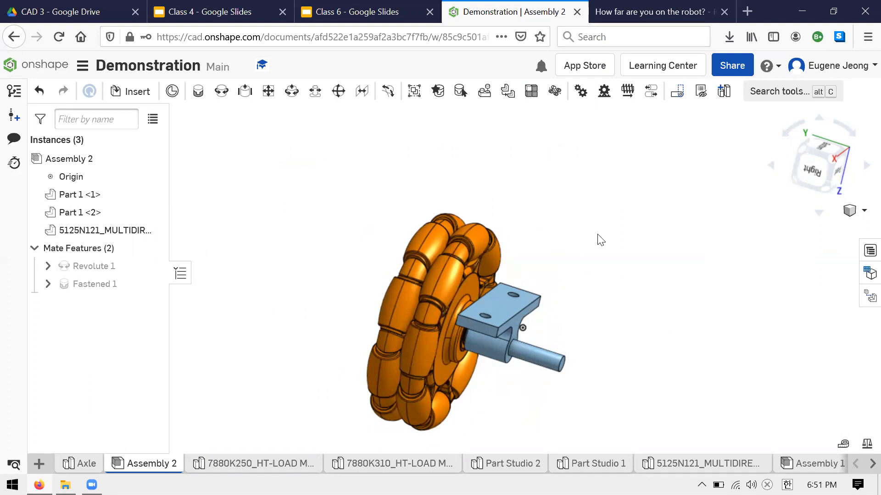
Step: Examine the fit between the bracket, axle and multidirectional wheel up close from the front, side and underside
{"action": "scroll", "coordinate": [582, 191], "scroll_direction": "up", "scroll_amount": 3}
{"action": "scroll", "coordinate": [561, 166], "scroll_direction": "down", "scroll_amount": 3}
{"action": "scroll", "coordinate": [572, 403], "scroll_direction": "up", "scroll_amount": 4}
{"action": "scroll", "coordinate": [481, 192], "scroll_direction": "down", "scroll_amount": 3}
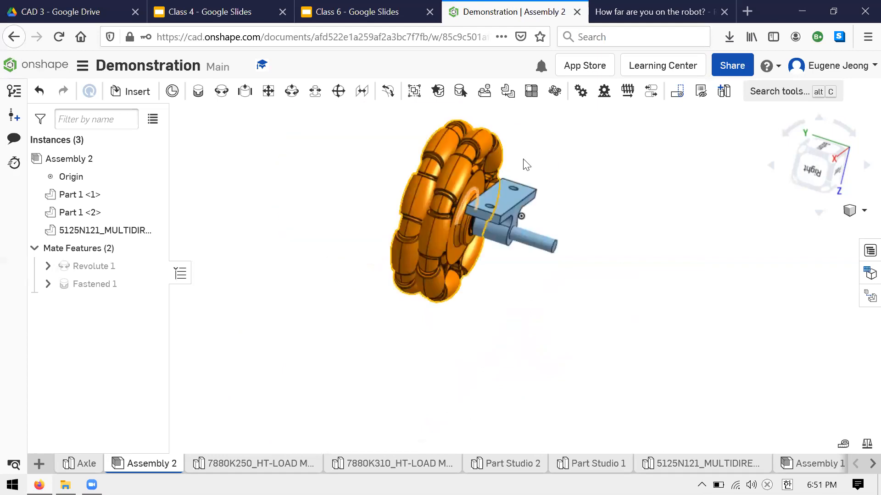
{"action": "scroll", "coordinate": [527, 166], "scroll_direction": "up", "scroll_amount": 3}
{"action": "right_click_drag", "start_coordinate": [590, 220], "coordinate": [633, 240]}
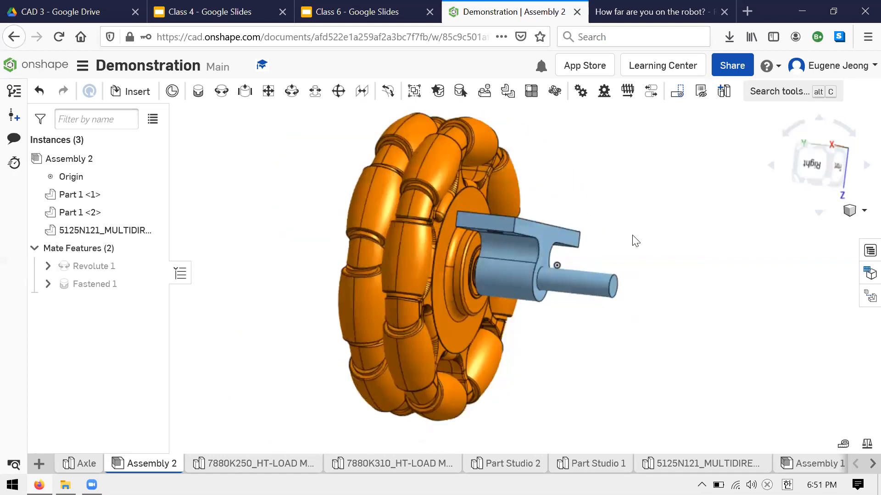
{"action": "right_click_drag", "start_coordinate": [555, 132], "coordinate": [521, 319]}
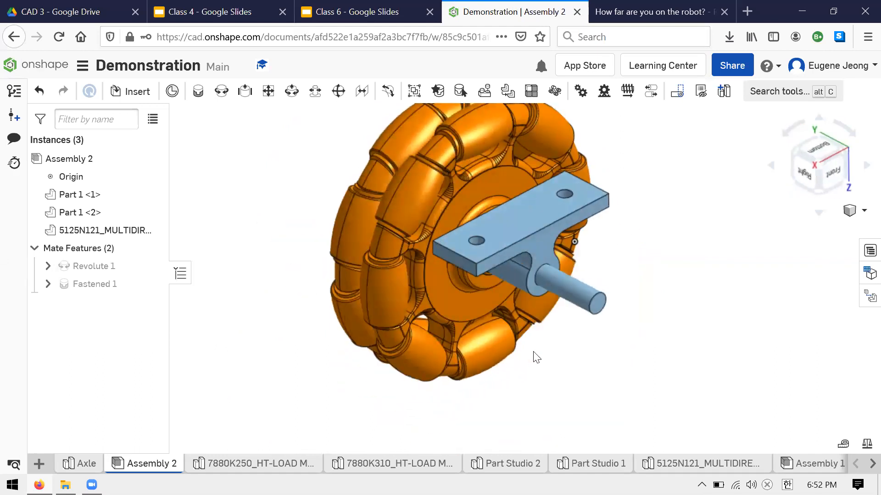
{"action": "scroll", "coordinate": [536, 357], "scroll_direction": "up", "scroll_amount": 3}
{"action": "scroll", "coordinate": [535, 199], "scroll_direction": "down", "scroll_amount": 5}
{"action": "scroll", "coordinate": [534, 200], "scroll_direction": "up", "scroll_amount": 4}
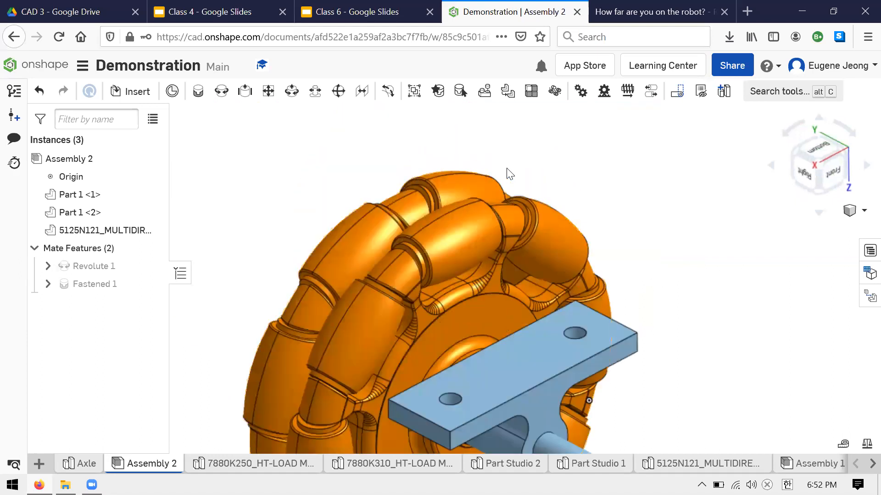
{"action": "scroll", "coordinate": [509, 174], "scroll_direction": "down", "scroll_amount": 2}
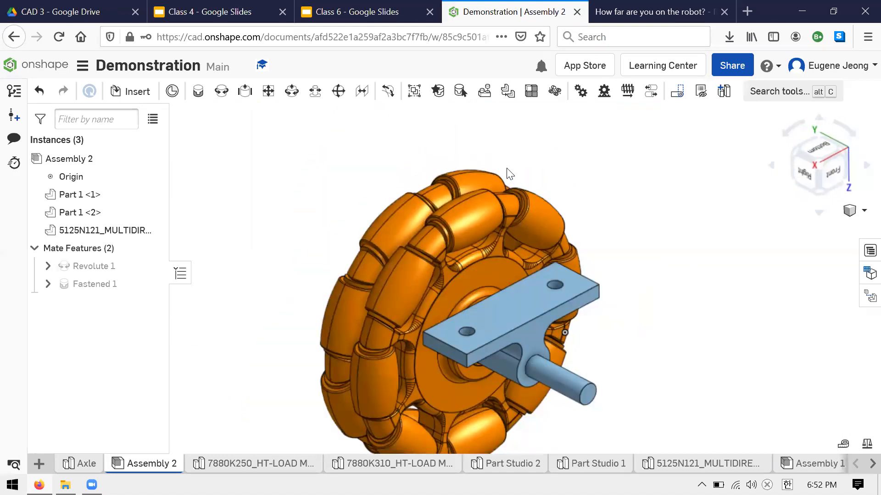
{"action": "scroll", "coordinate": [523, 174], "scroll_direction": "up", "scroll_amount": 3}
{"action": "scroll", "coordinate": [525, 181], "scroll_direction": "down", "scroll_amount": 4}
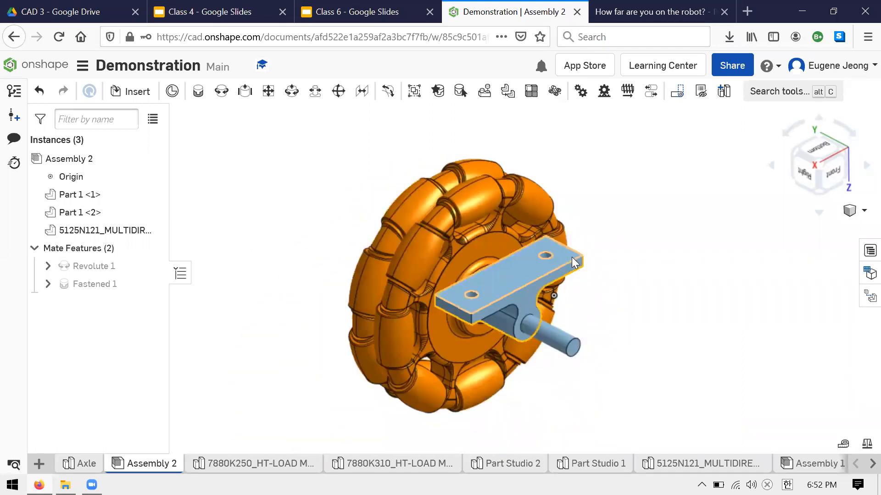
{"action": "scroll", "coordinate": [571, 257], "scroll_direction": "up", "scroll_amount": 2}
{"action": "right_click_drag", "start_coordinate": [567, 285], "coordinate": [531, 329]}
{"action": "right_click_drag", "start_coordinate": [610, 321], "coordinate": [649, 325]}
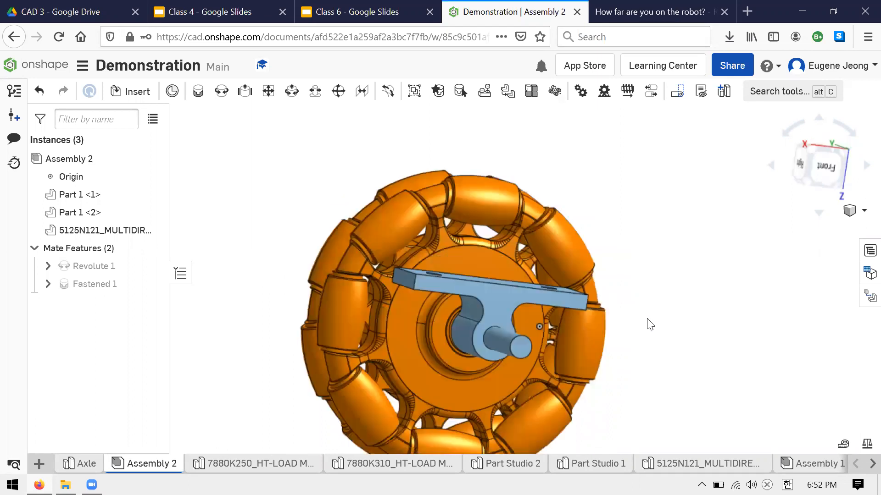
{"action": "right_click_drag", "start_coordinate": [670, 366], "coordinate": [579, 350]}
{"action": "right_click_drag", "start_coordinate": [387, 346], "coordinate": [295, 370]}
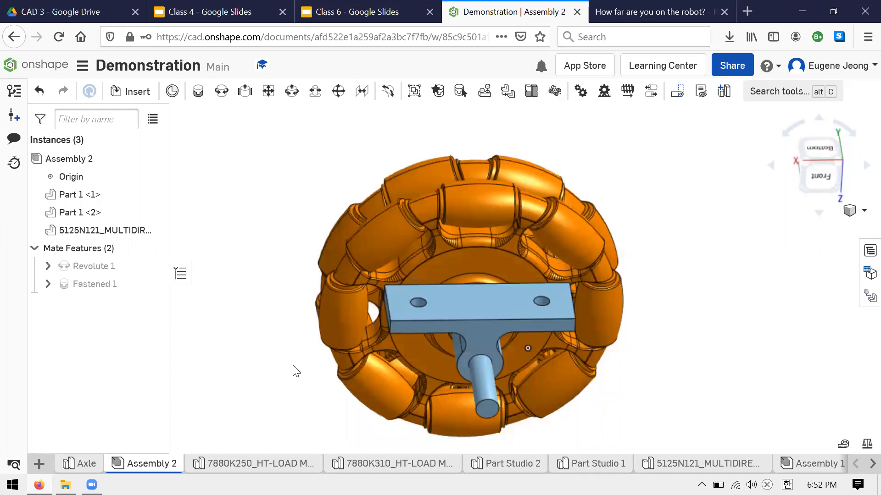
{"action": "right_click_drag", "start_coordinate": [258, 345], "coordinate": [220, 326]}
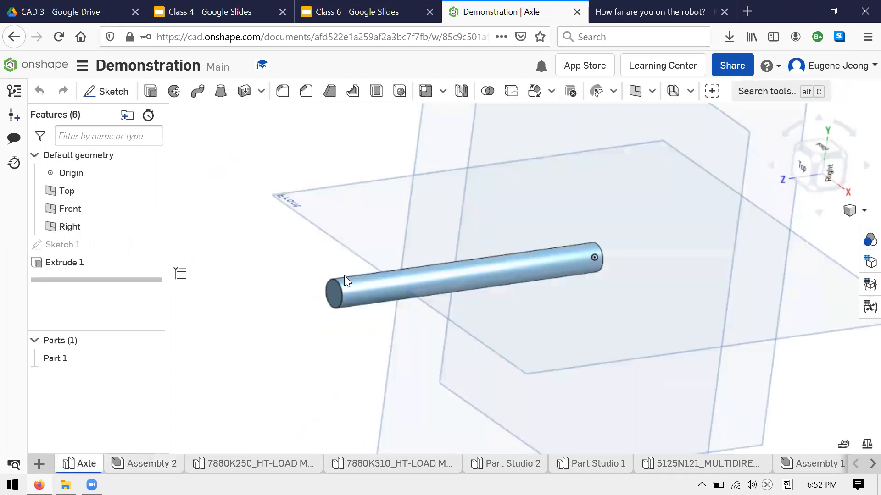
Step: In the Axle part studio, set the appearance colour of Part 1 to dark purple, hex 371B7A
{"action": "right_click", "coordinate": [107, 363]}
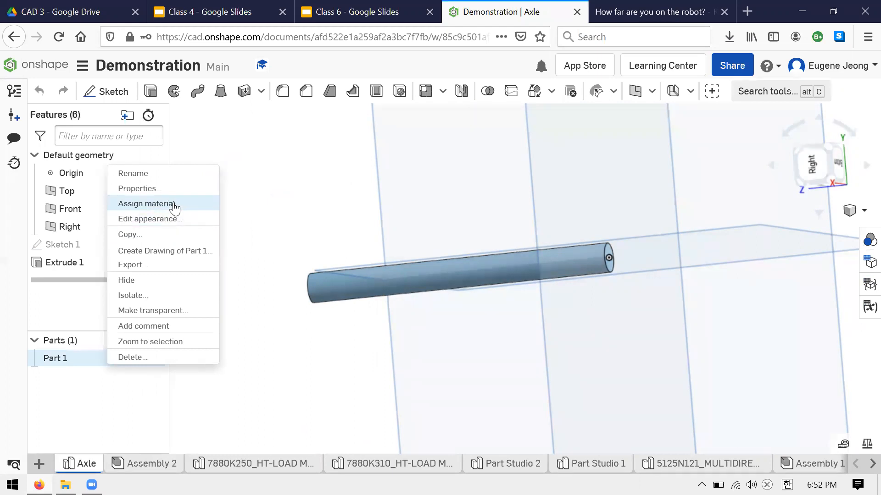
{"action": "left_click", "coordinate": [190, 219]}
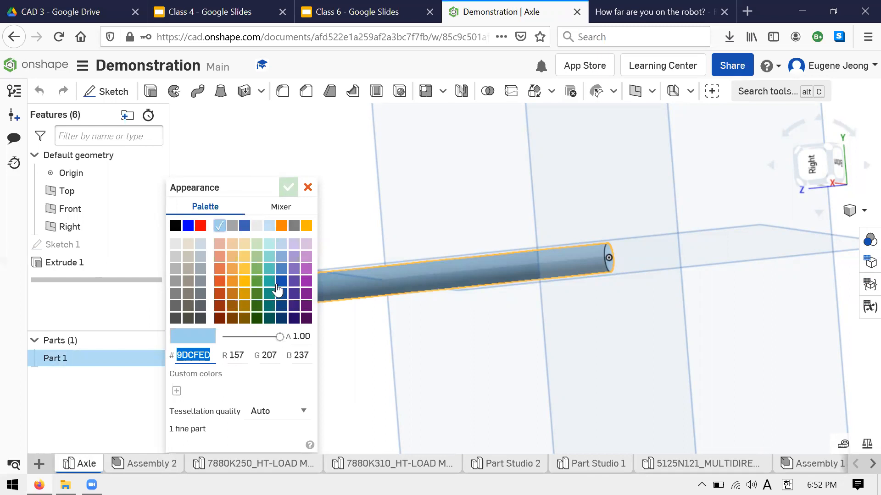
{"action": "left_click", "coordinate": [288, 268]}
{"action": "left_click", "coordinate": [294, 306]}
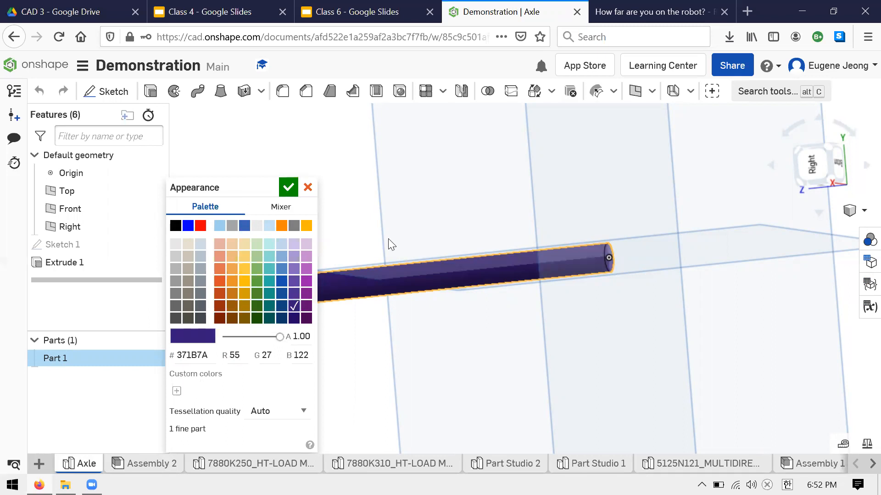
{"action": "left_click", "coordinate": [320, 222]}
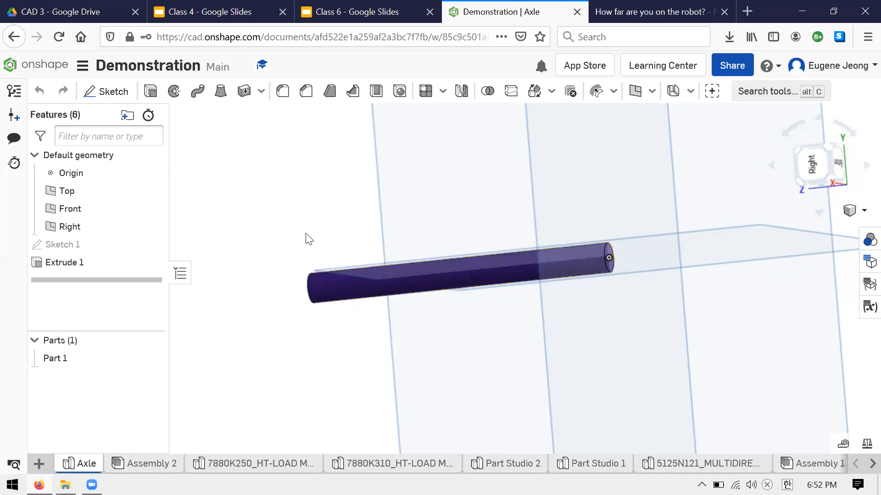
Step: Return to Assembly 2 and inspect the recoloured axle in the bracket and wheel
{"action": "left_click", "coordinate": [170, 464]}
{"action": "right_click_drag", "start_coordinate": [535, 241], "coordinate": [357, 185]}
{"action": "scroll", "coordinate": [433, 152], "scroll_direction": "down", "scroll_amount": 2}
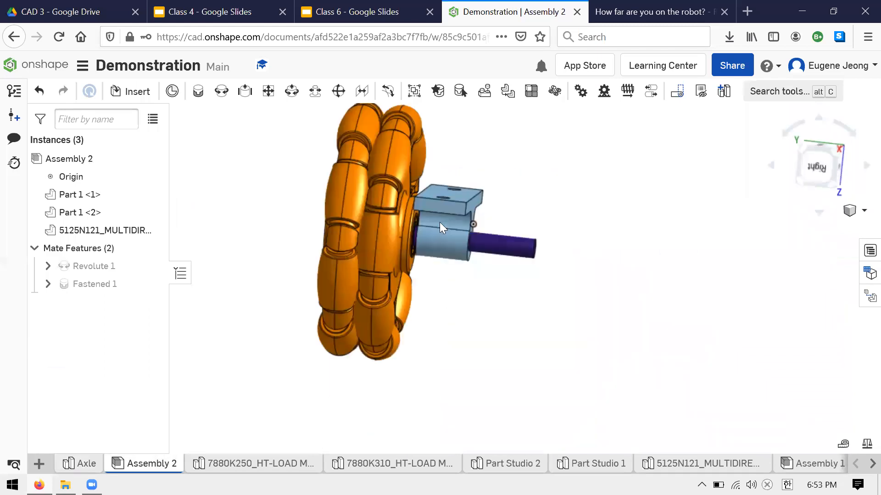
{"action": "scroll", "coordinate": [376, 111], "scroll_direction": "down", "scroll_amount": 3}
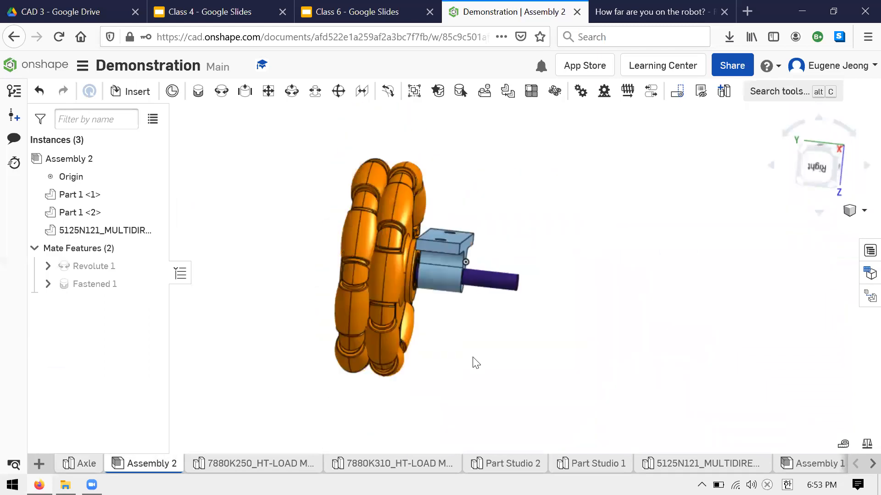
{"action": "scroll", "coordinate": [450, 364], "scroll_direction": "up", "scroll_amount": 3}
{"action": "mouse_move", "coordinate": [463, 348]}
{"action": "right_mouse_down"}
{"action": "mouse_move", "coordinate": [476, 368]}
{"action": "mouse_move", "coordinate": [466, 362]}
{"action": "right_mouse_up"}
{"action": "scroll", "coordinate": [537, 225], "scroll_direction": "down", "scroll_amount": 2}
{"action": "right_click_drag", "start_coordinate": [536, 225], "coordinate": [180, 233]}
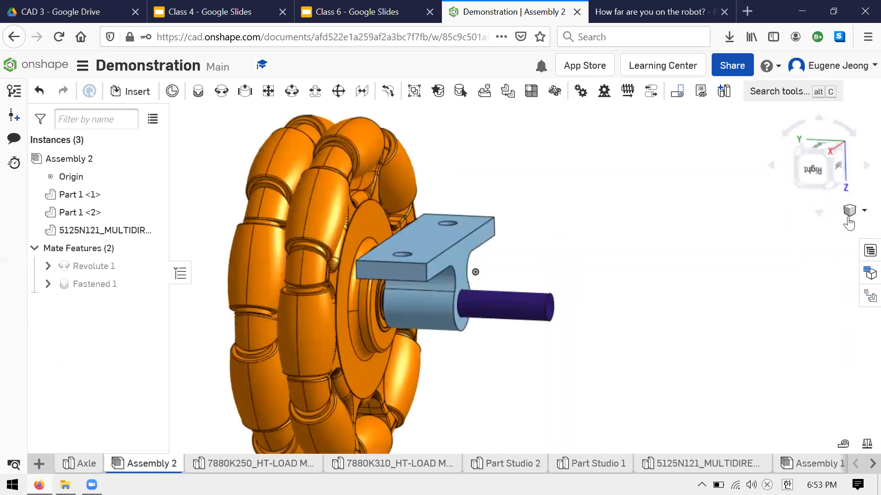
Step: Turn on perspective for the Assembly 2 view and look over the wheel and bracket
{"action": "left_click", "coordinate": [863, 211]}
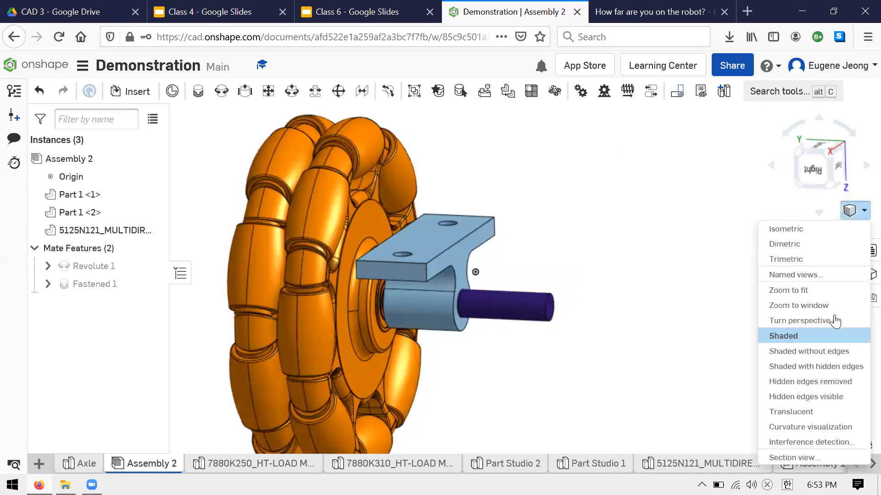
{"action": "left_click", "coordinate": [834, 320]}
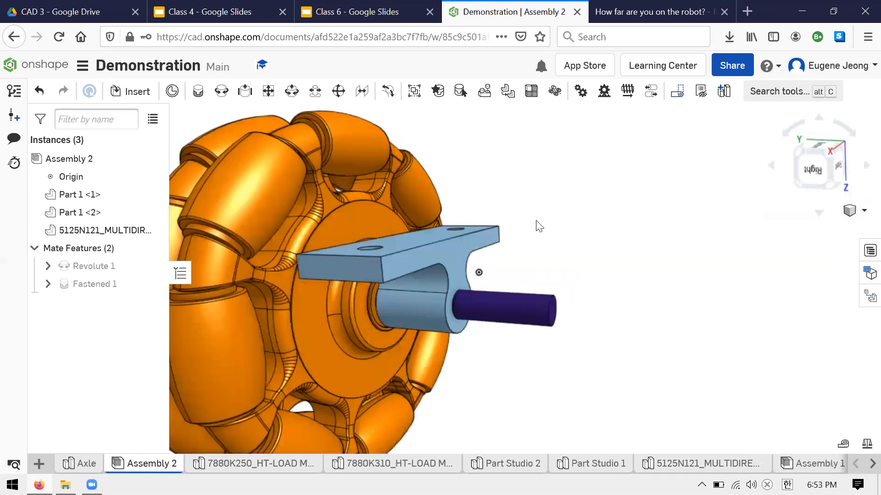
{"action": "scroll", "coordinate": [517, 218], "scroll_direction": "down", "scroll_amount": 5}
{"action": "right_click_drag", "start_coordinate": [517, 218], "coordinate": [399, 218]}
{"action": "right_click_drag", "start_coordinate": [423, 248], "coordinate": [401, 223]}
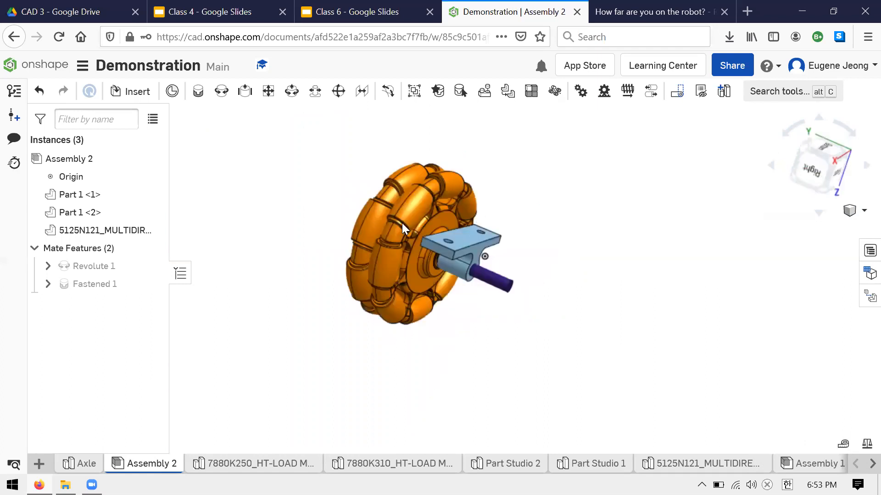
{"action": "right_click_drag", "start_coordinate": [458, 216], "coordinate": [500, 236]}
Step: Display the assembly shaded without edges and view the wheel and bracket in that style
{"action": "left_click", "coordinate": [860, 212]}
{"action": "left_click", "coordinate": [846, 223]}
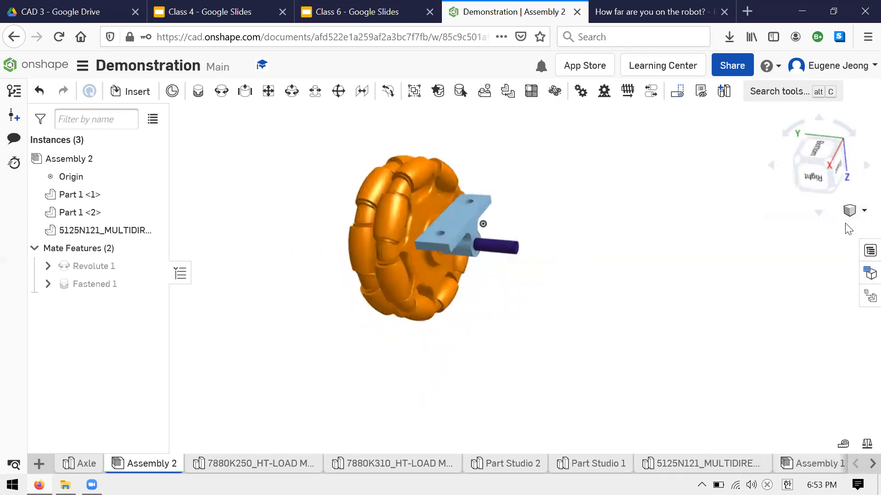
{"action": "right_click_drag", "start_coordinate": [451, 160], "coordinate": [444, 203]}
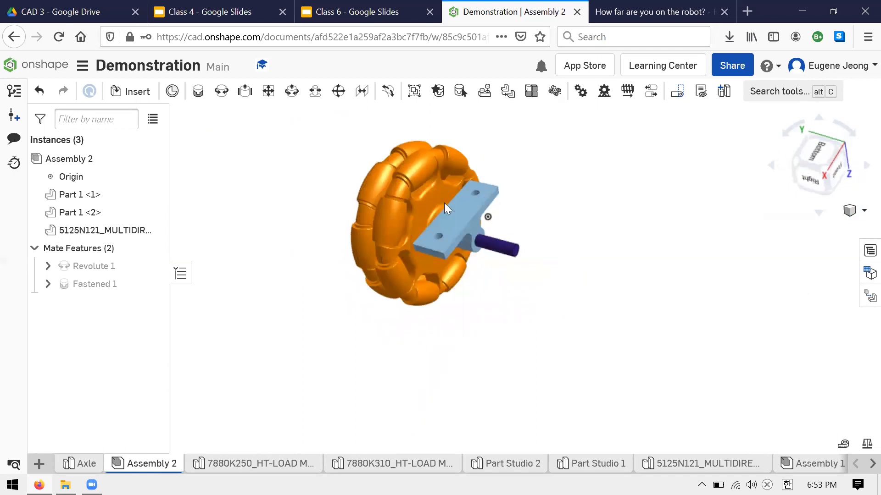
{"action": "scroll", "coordinate": [451, 216], "scroll_direction": "up", "scroll_amount": 5}
{"action": "scroll", "coordinate": [502, 207], "scroll_direction": "down", "scroll_amount": 4}
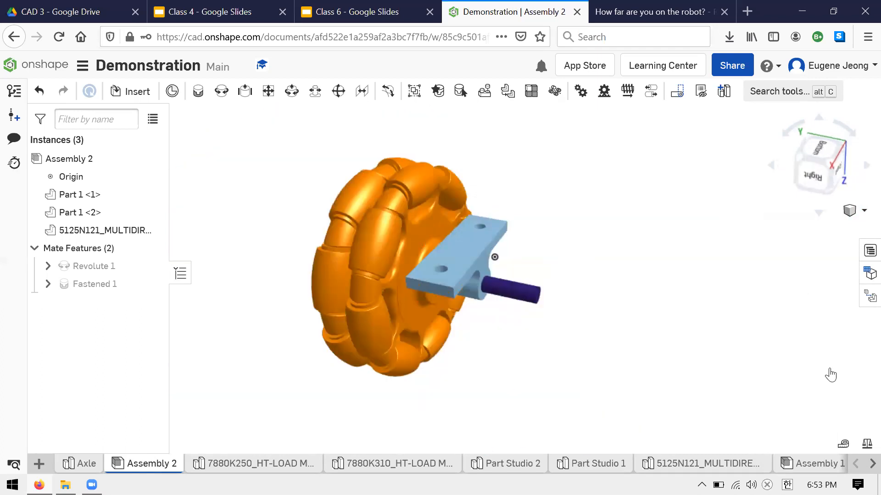
Step: Try the Translucent and Hidden edges removed display styles on the assembly
{"action": "left_click", "coordinate": [864, 211]}
{"action": "left_click", "coordinate": [802, 421]}
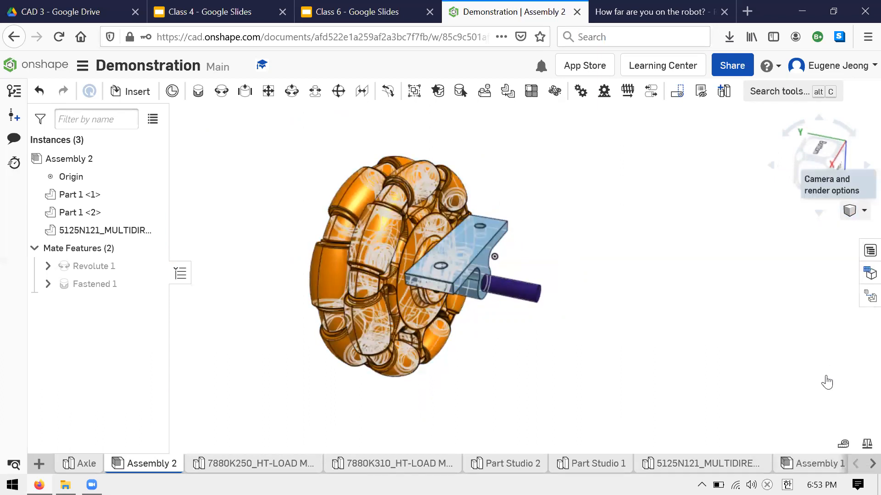
{"action": "left_click", "coordinate": [864, 210]}
{"action": "left_click", "coordinate": [801, 384]}
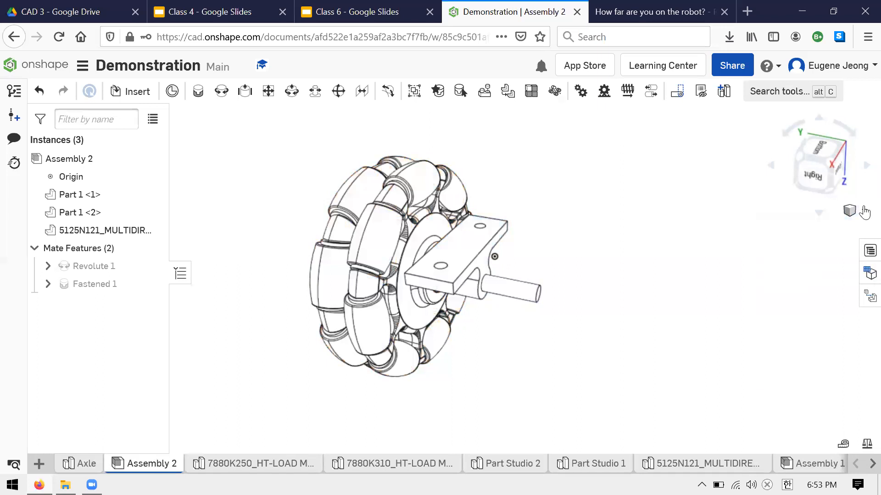
Step: Set the assembly's display style to Hidden edges visible
{"action": "left_click", "coordinate": [863, 210]}
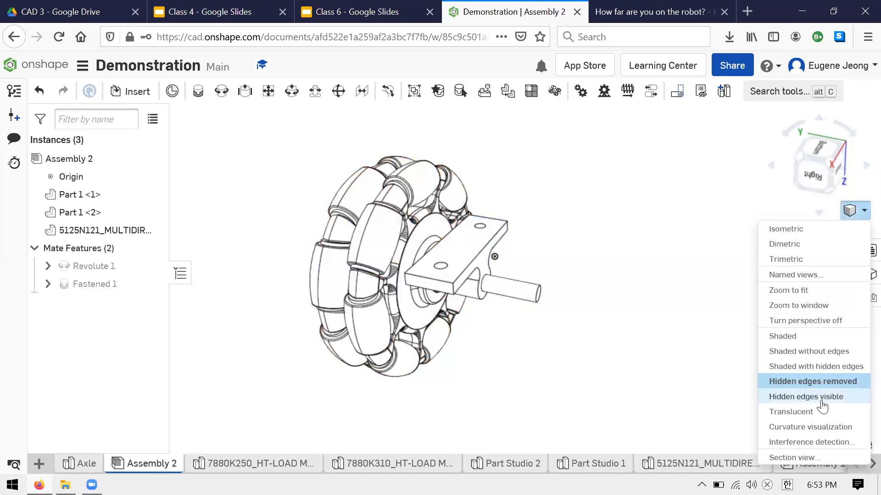
{"action": "left_click", "coordinate": [825, 398]}
{"action": "left_click", "coordinate": [863, 210]}
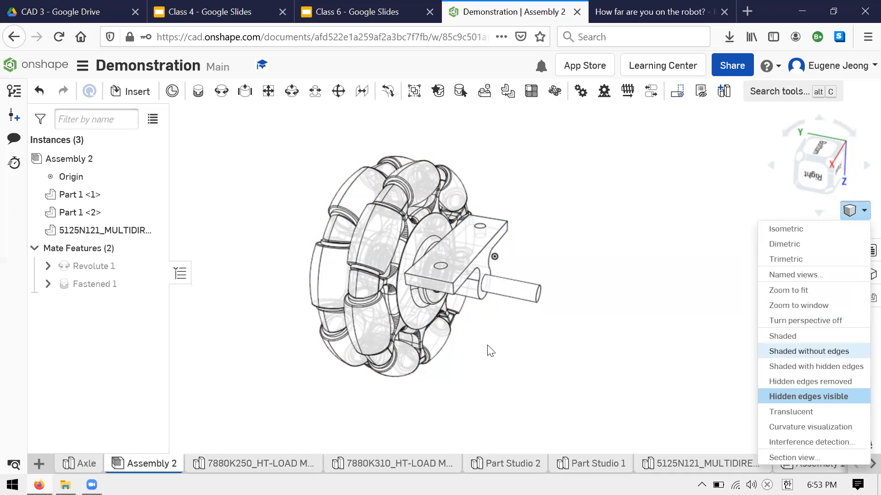
Step: Hide the origin of Assembly 2
{"action": "right_click_drag", "start_coordinate": [519, 350], "coordinate": [417, 275]}
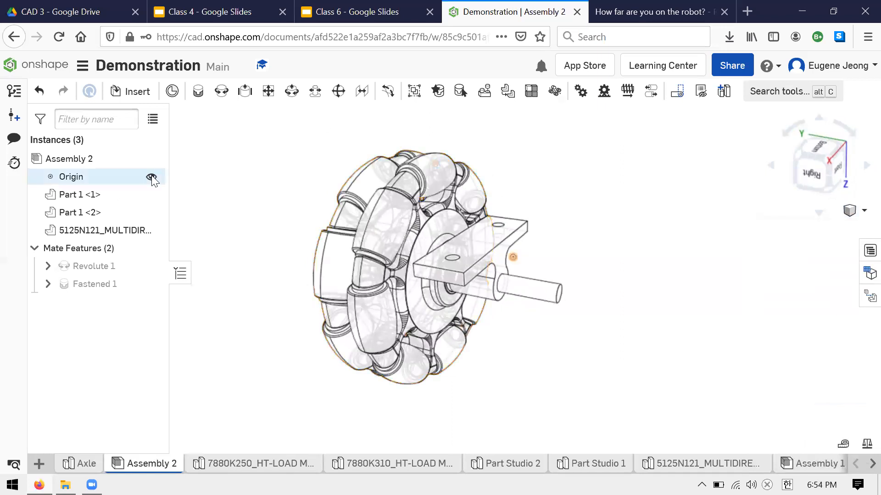
{"action": "left_click", "coordinate": [152, 177]}
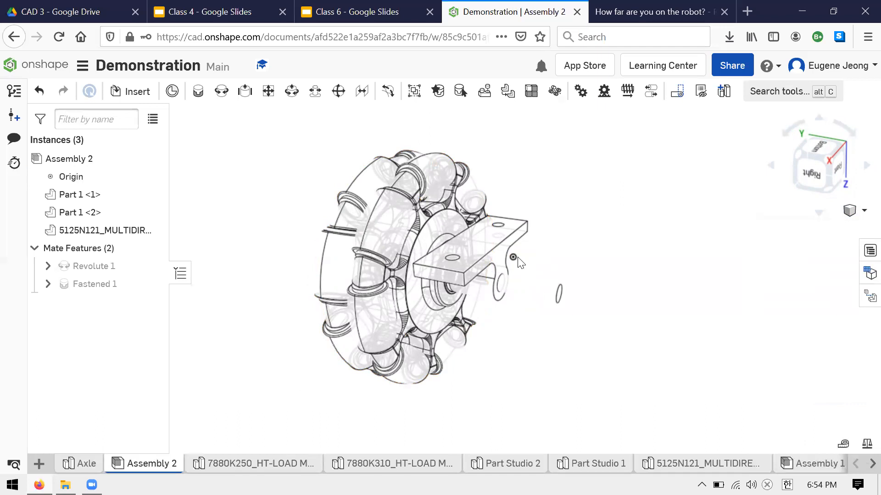
{"action": "left_click", "coordinate": [148, 177]}
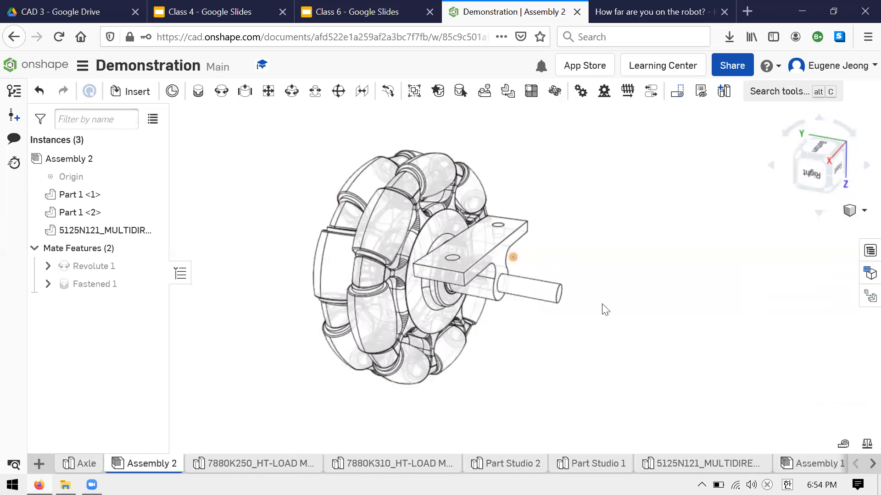
{"action": "right_click_drag", "start_coordinate": [579, 243], "coordinate": [577, 225]}
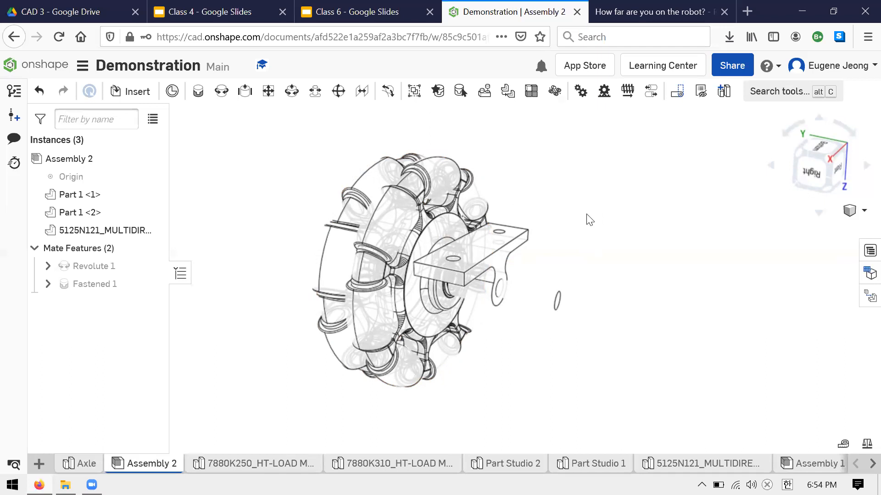
{"action": "mouse_move", "coordinate": [542, 210]}
{"action": "right_mouse_down"}
{"action": "mouse_move", "coordinate": [493, 190]}
{"action": "mouse_move", "coordinate": [530, 250]}
{"action": "mouse_move", "coordinate": [533, 207]}
{"action": "mouse_move", "coordinate": [542, 208]}
{"action": "right_mouse_up"}
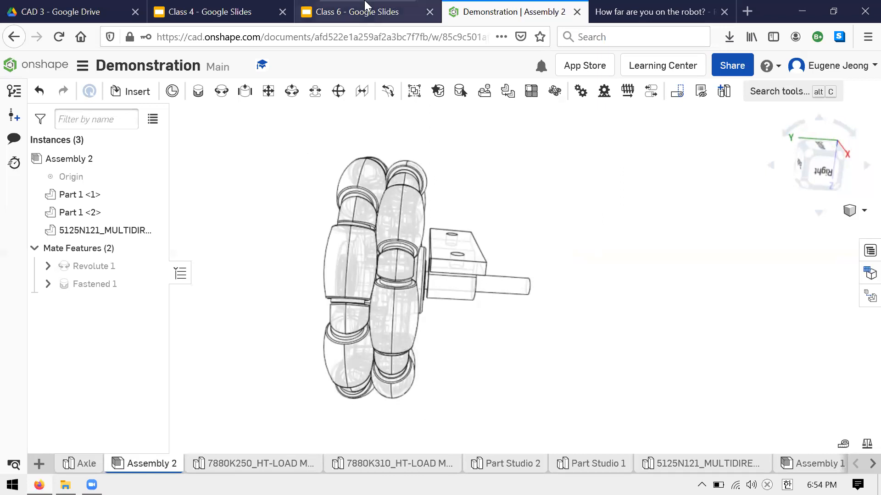
Step: Switch to the Class 6 Google Slides presentation and go through its final slides to the Homework slide
{"action": "key", "text": "ctrl+shift+Tab"}
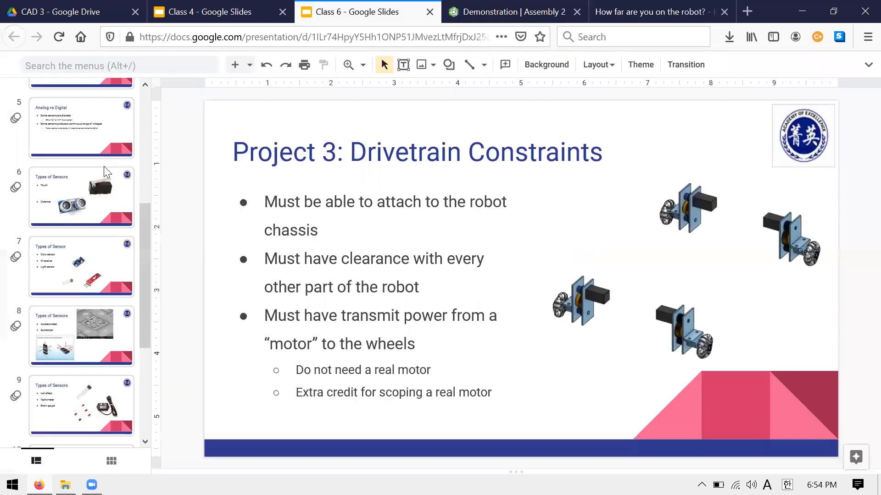
{"action": "scroll", "coordinate": [99, 184], "scroll_direction": "down", "scroll_amount": 3}
{"action": "scroll", "coordinate": [93, 202], "scroll_direction": "up", "scroll_amount": 2}
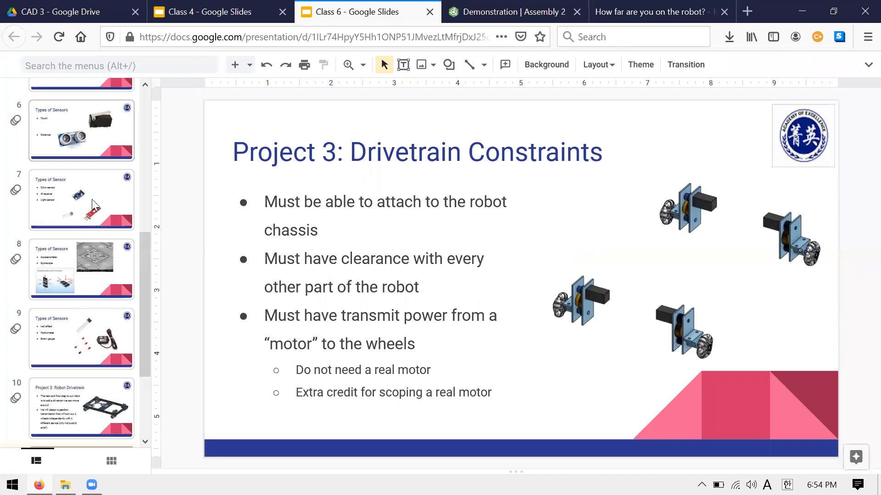
{"action": "scroll", "coordinate": [92, 200], "scroll_direction": "down", "scroll_amount": 3}
{"action": "left_click", "coordinate": [92, 200]}
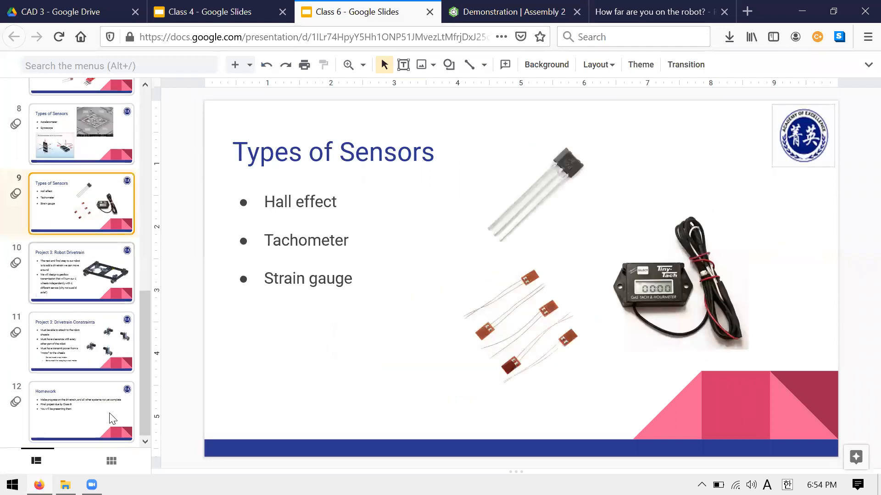
{"action": "key", "text": "Down"}
{"action": "key", "text": "Down"}
{"action": "left_click", "coordinate": [95, 417]}
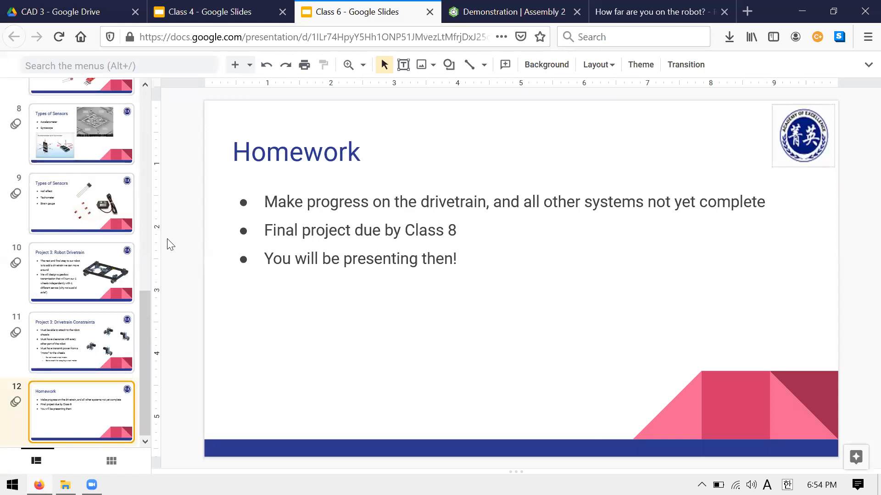
Step: Go back past the Drivetrain Constraints slide to the Project 3: Robot Drivetrain slide
{"action": "key", "text": "Up"}
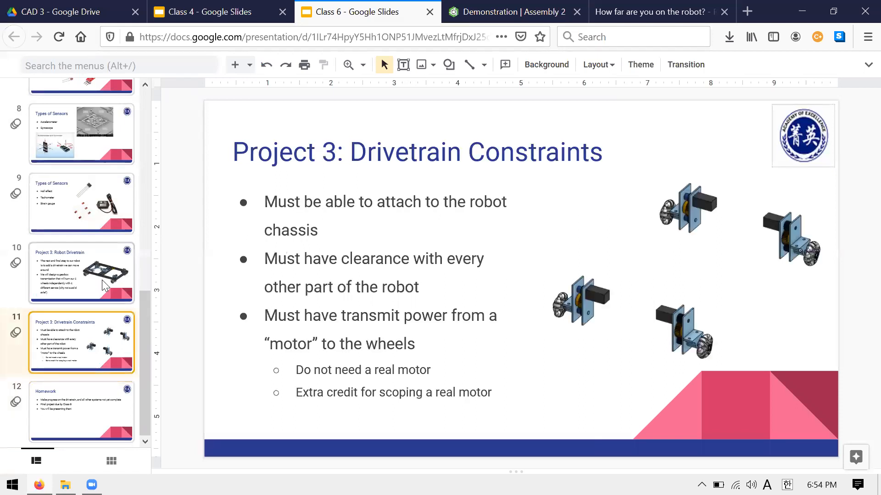
{"action": "key", "text": "Up"}
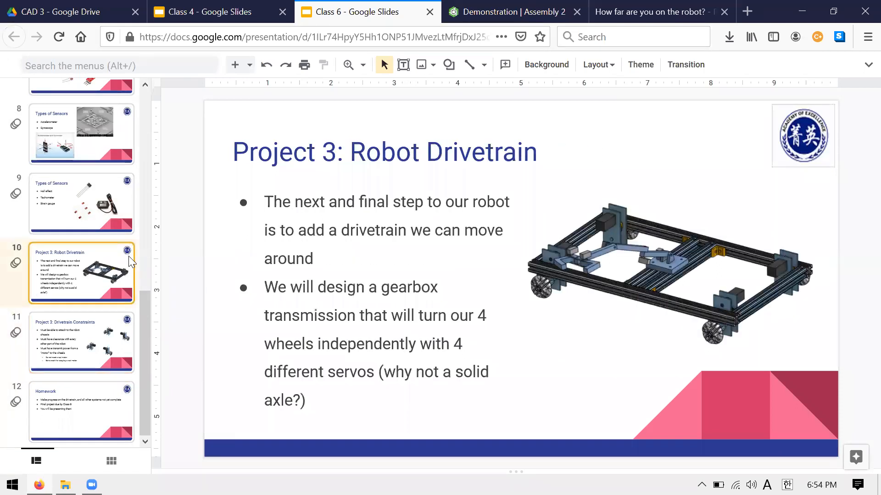